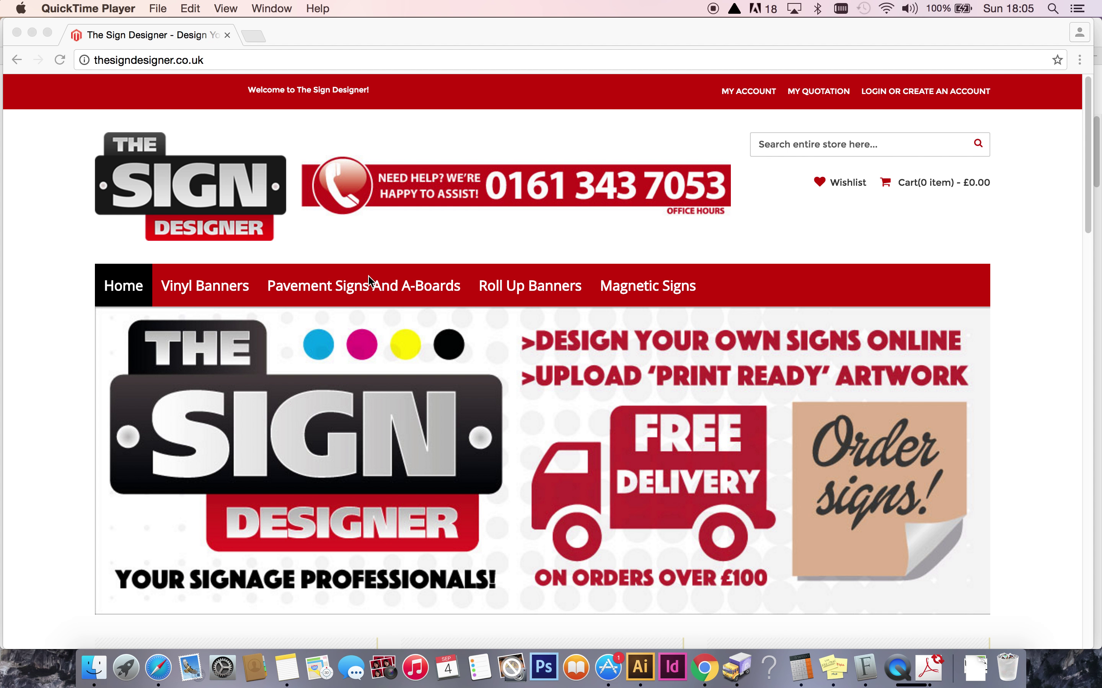
# Bring the Chrome window with the thesigndesigner.co.uk home page to the front.
pyautogui.click(101, 245)
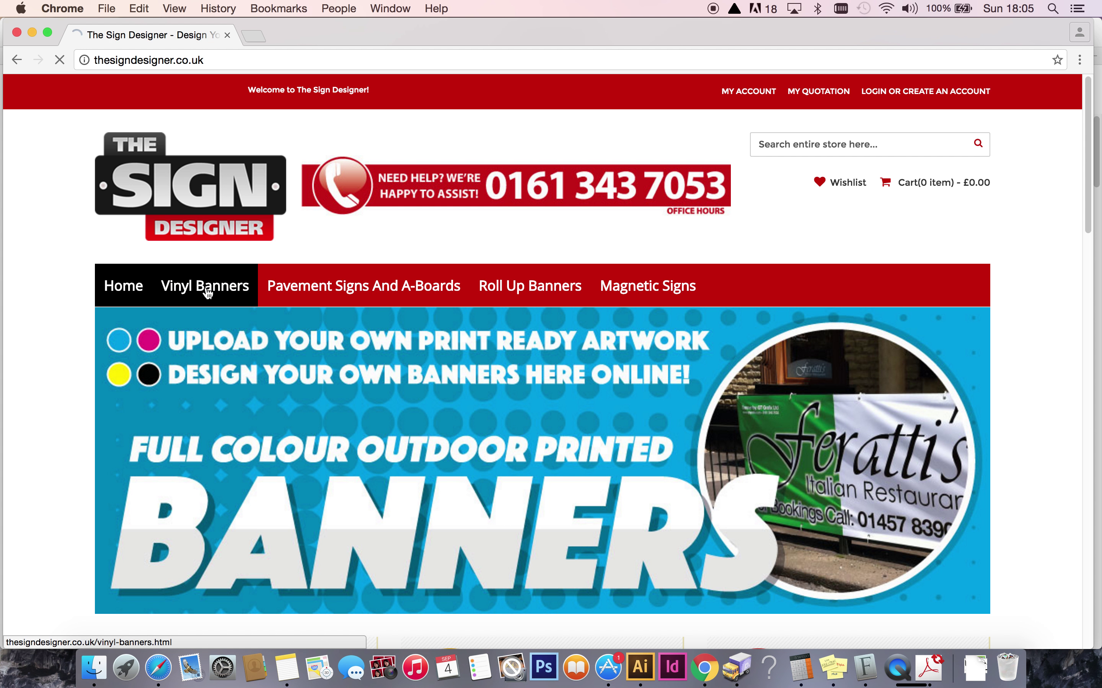
# Open the Vinyl Banners product page and choose the 96 X 48 size (+£86.67).
pyautogui.click(207, 287)
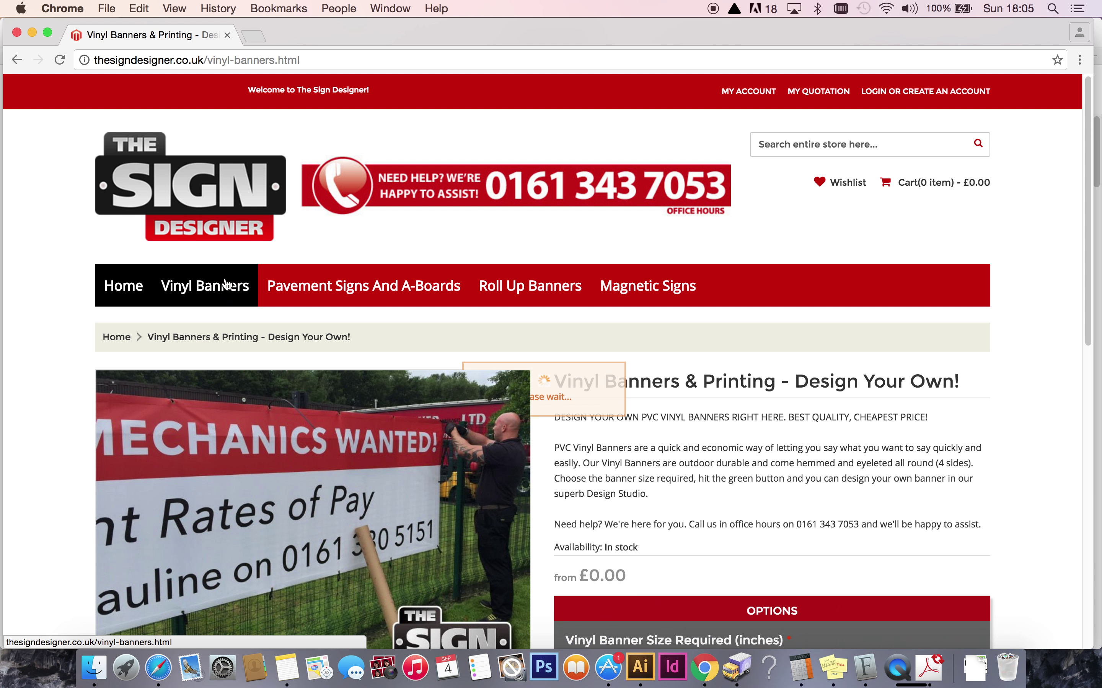
pyautogui.moveTo(1086, 223); pyautogui.dragTo(1088, 359)
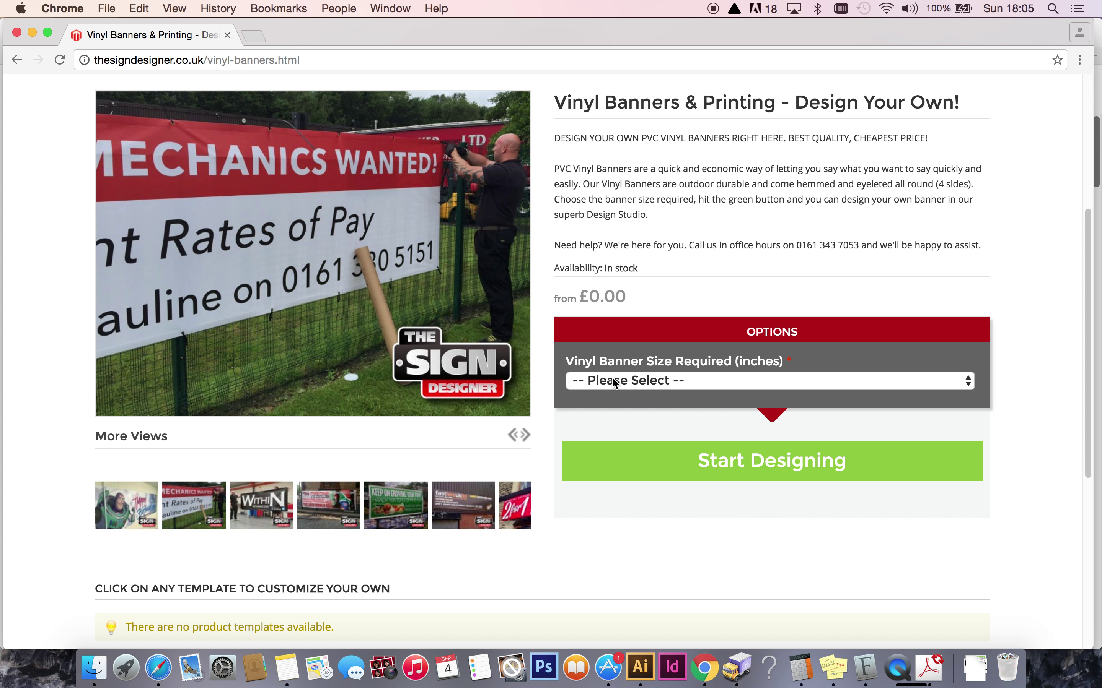
pyautogui.click(613, 381)
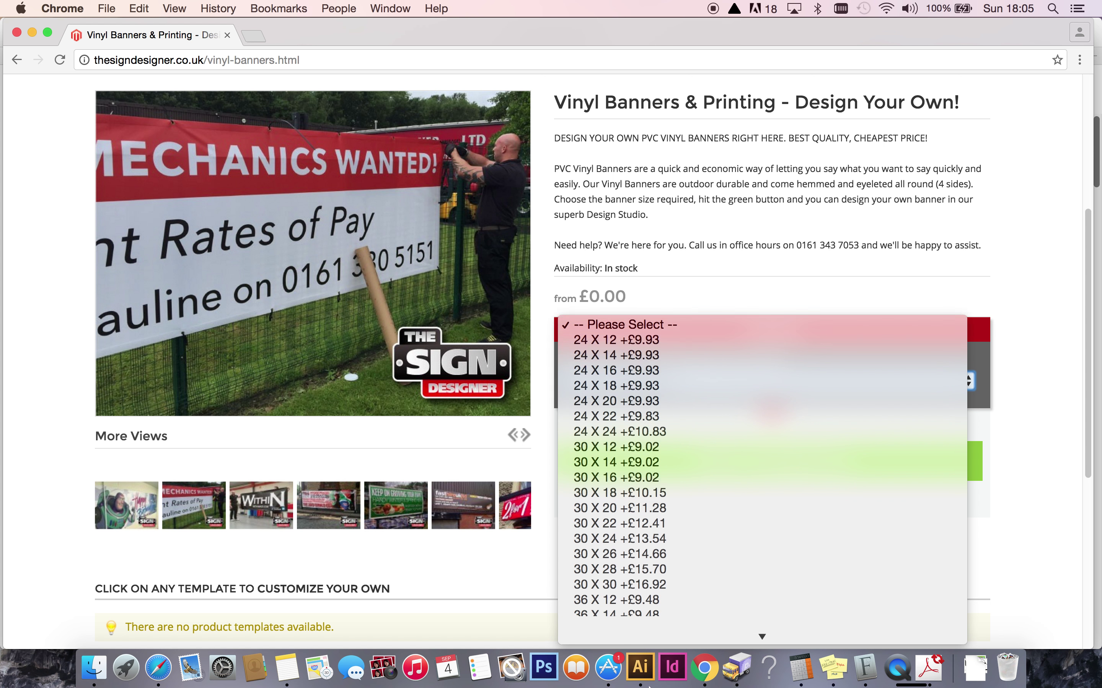
pyautogui.moveTo(648, 686)
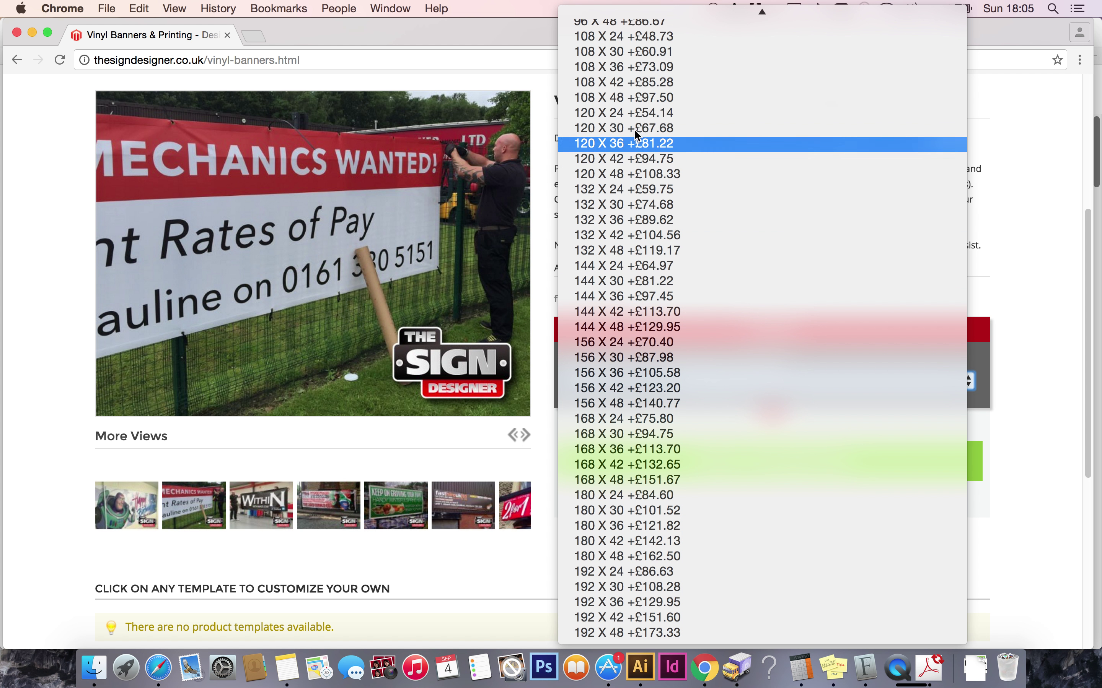
pyautogui.scroll(3, 637, 52)
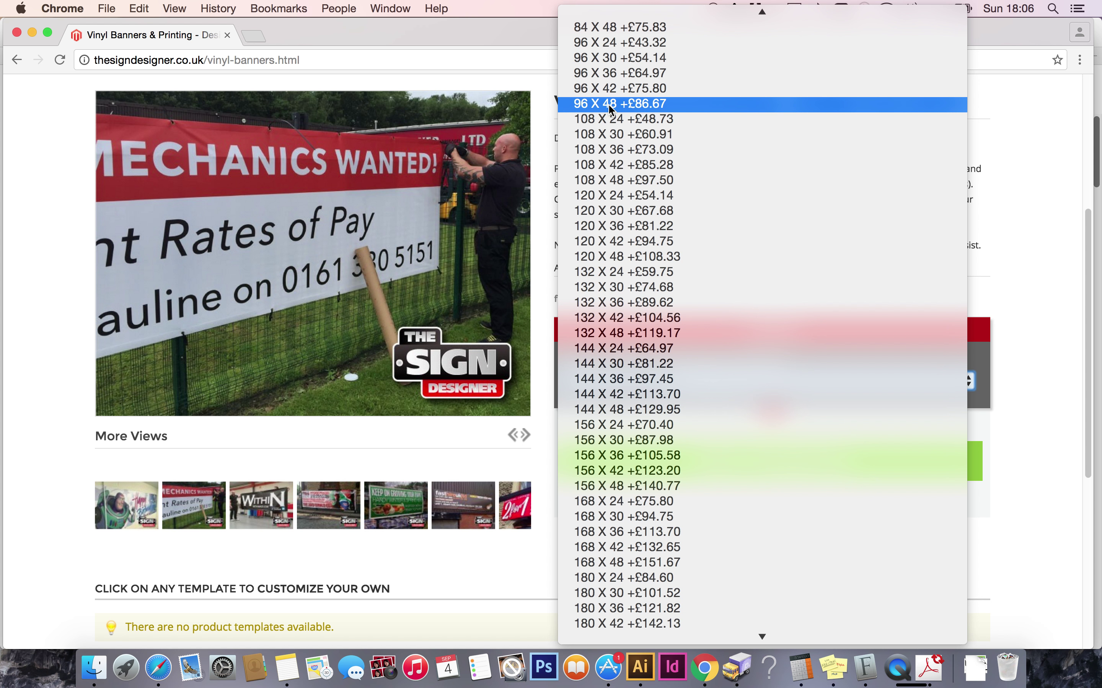
pyautogui.click(622, 104)
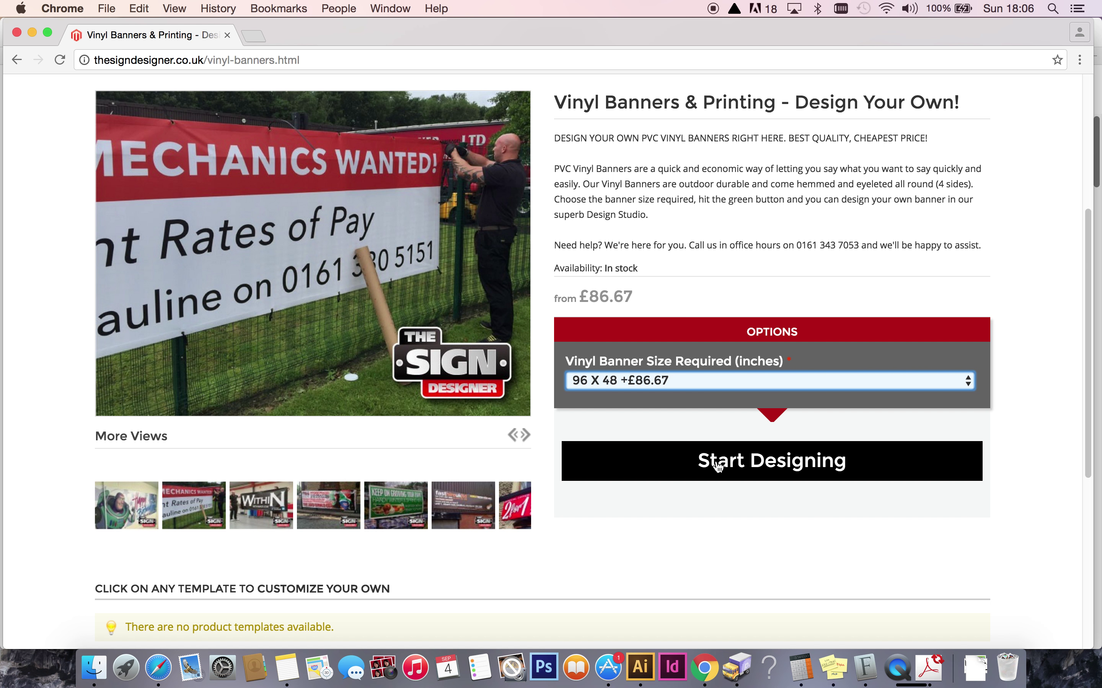
# Start designing and scroll until the blank 96 X 48 canvas fills the editor view.
pyautogui.click(677, 466)
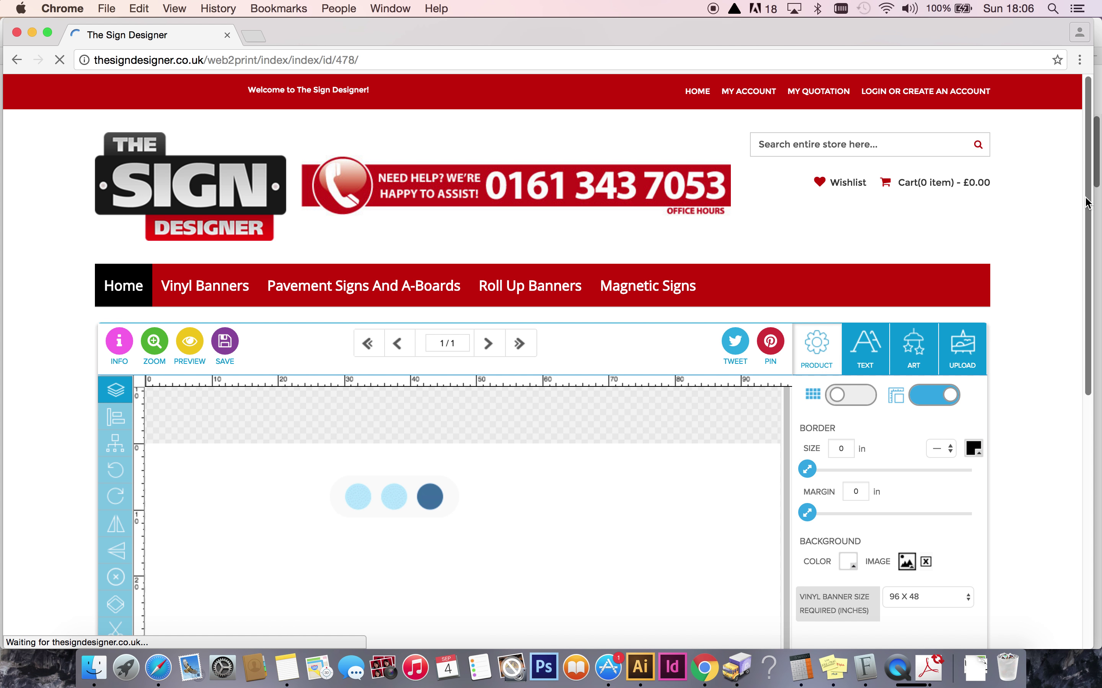
pyautogui.moveTo(1086, 201); pyautogui.dragTo(1085, 307)
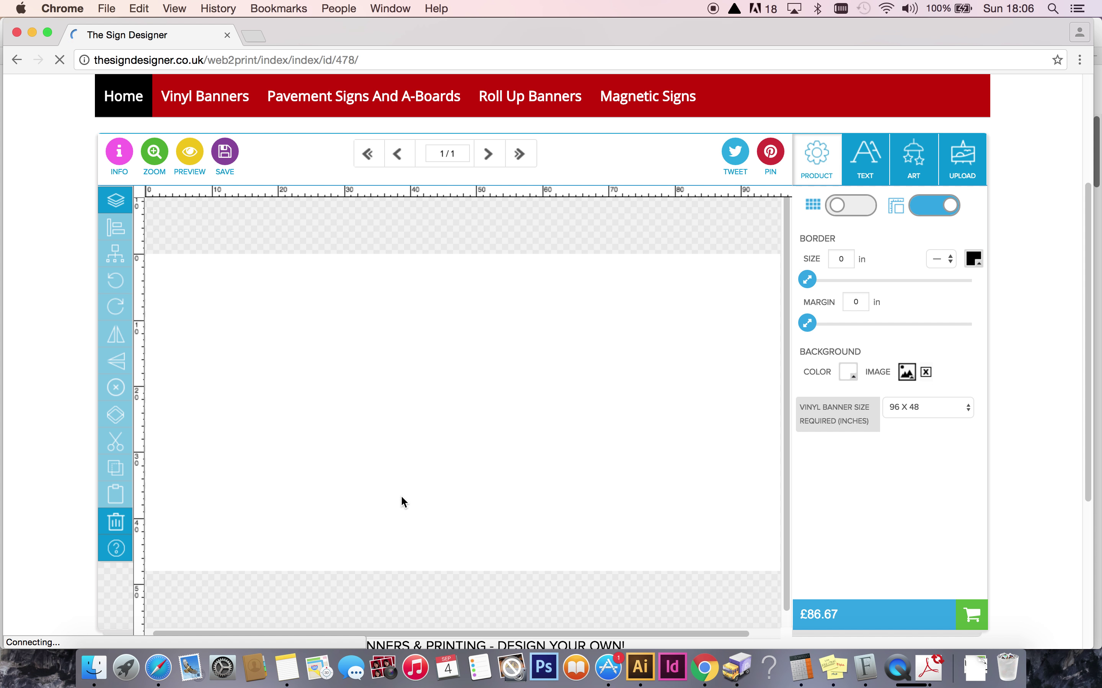
pyautogui.moveTo(467, 638)
pyautogui.mouseDown()
pyautogui.moveTo(482, 642)
pyautogui.moveTo(465, 640)
pyautogui.mouseUp()
# Fill the banner background with solid red (ff0000), then bring up the text panel.
pyautogui.click(849, 373)
pyautogui.click(858, 302)
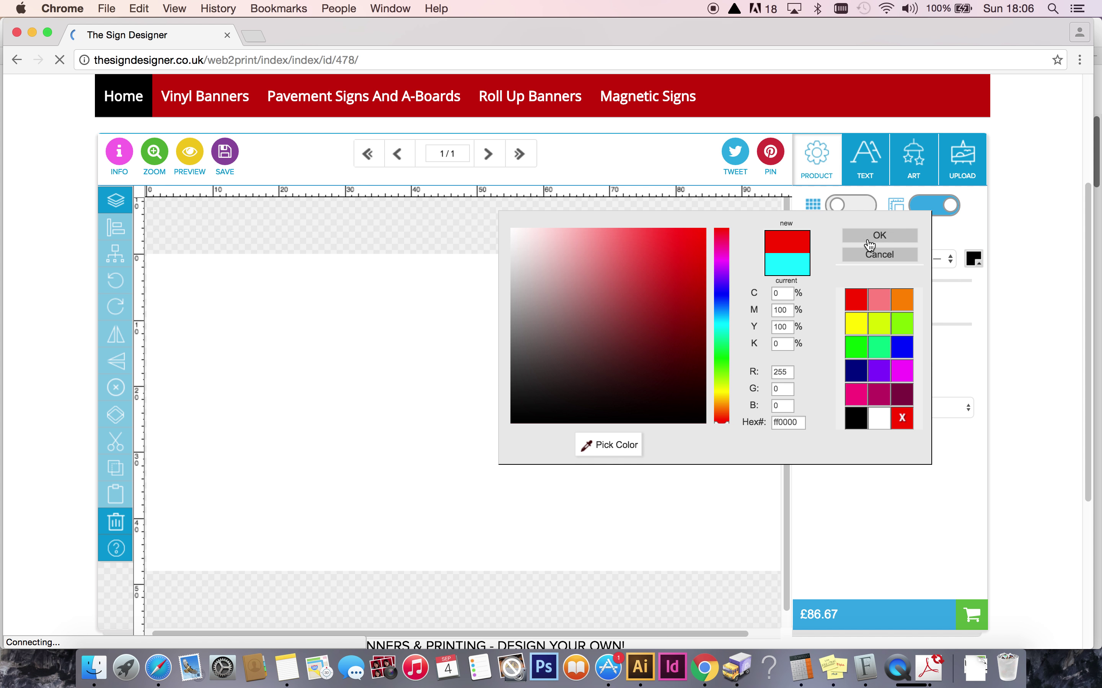
pyautogui.click(868, 236)
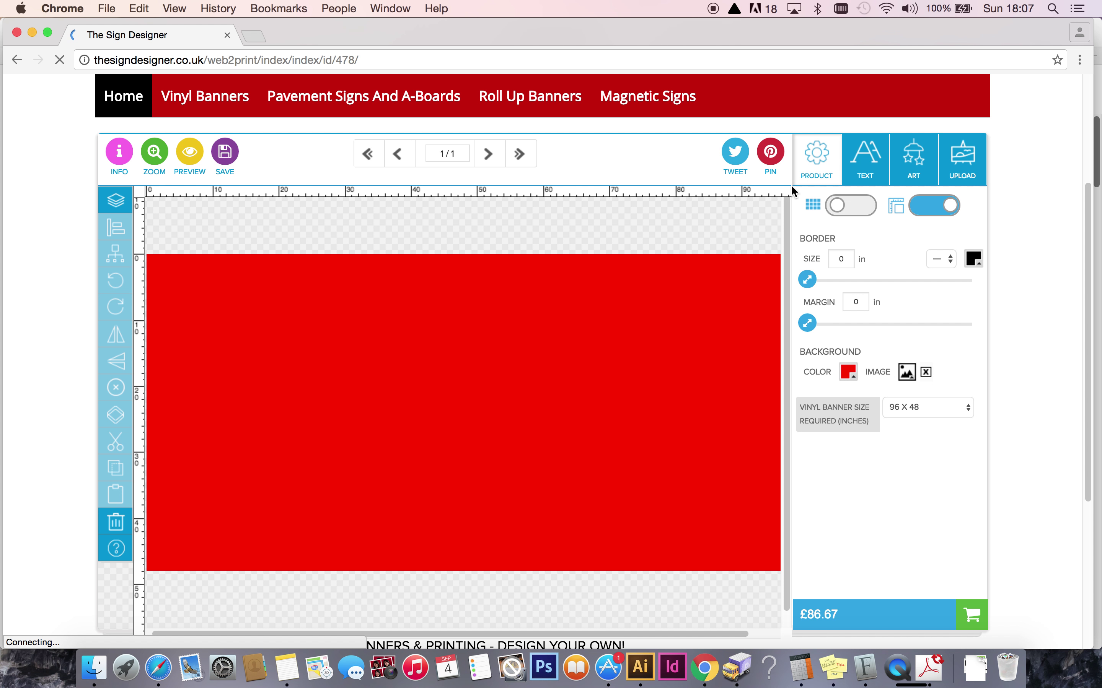
pyautogui.click(863, 162)
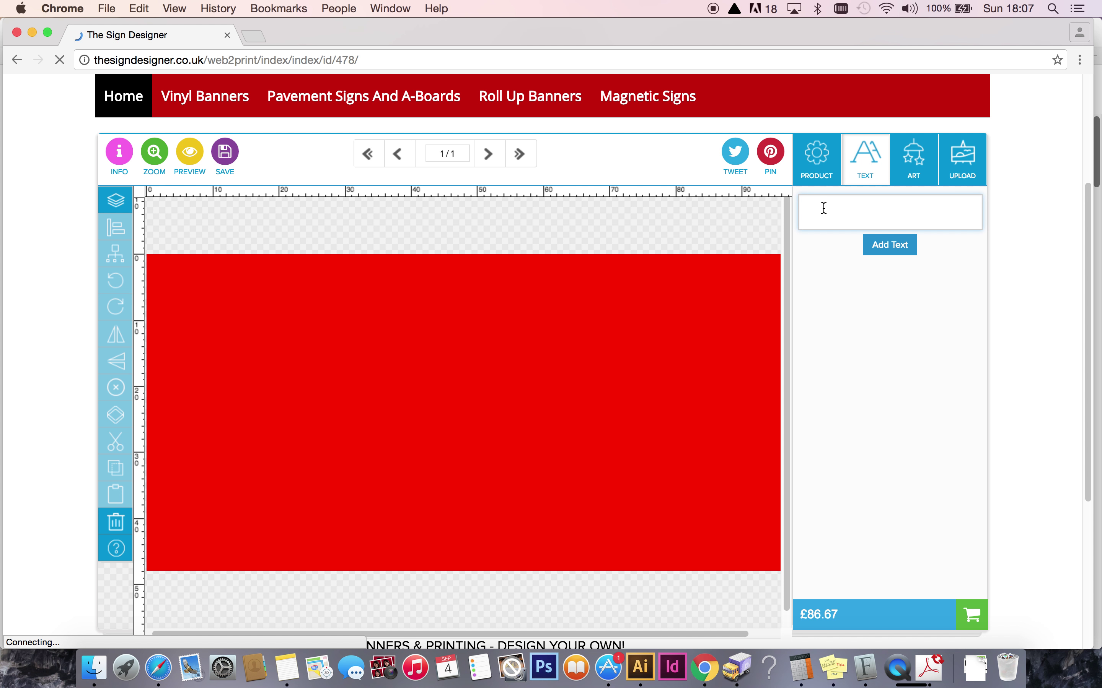
# Add the text WOOFERS to the red banner.
pyautogui.click(866, 165)
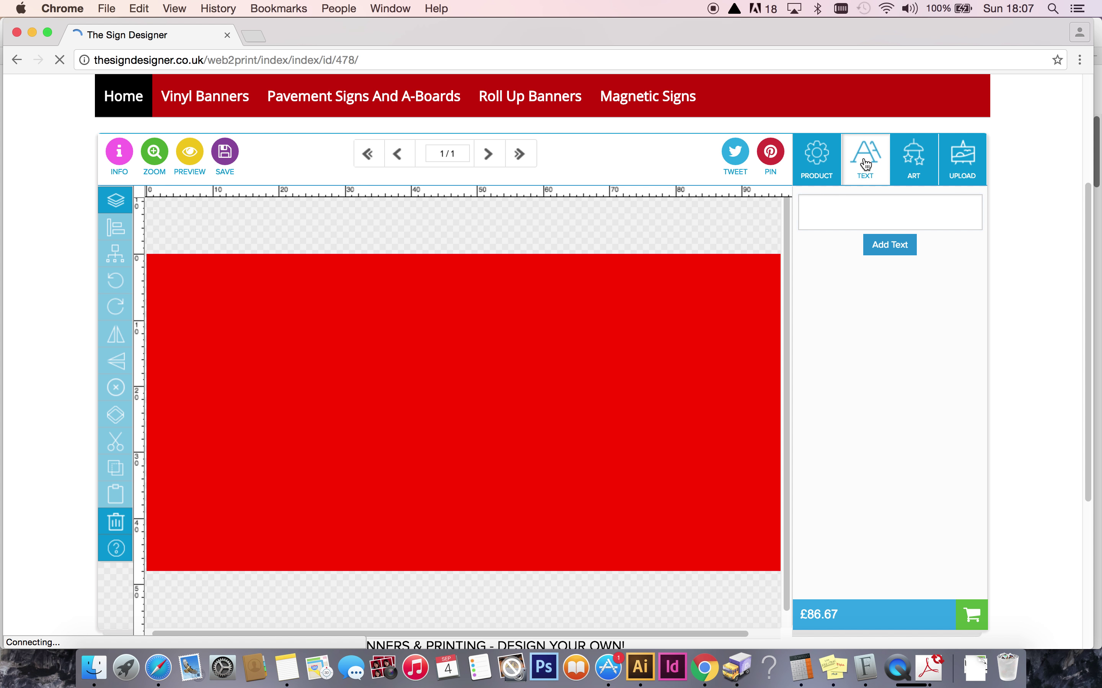
pyautogui.click(831, 209)
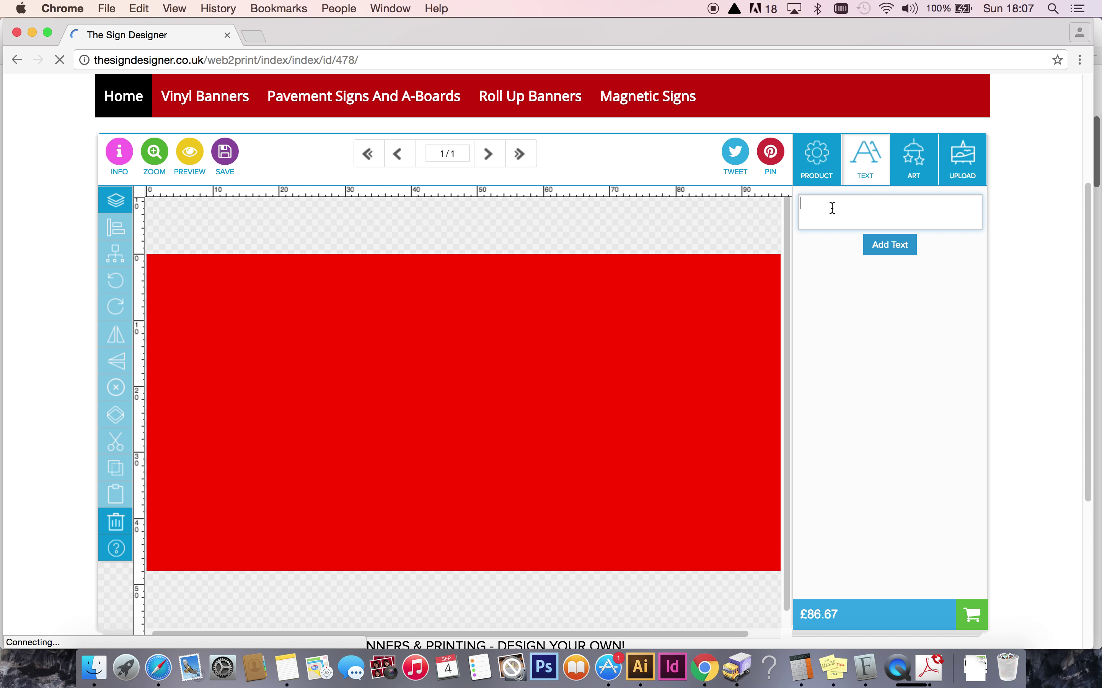
pyautogui.write('wo')
pyautogui.click(889, 246)
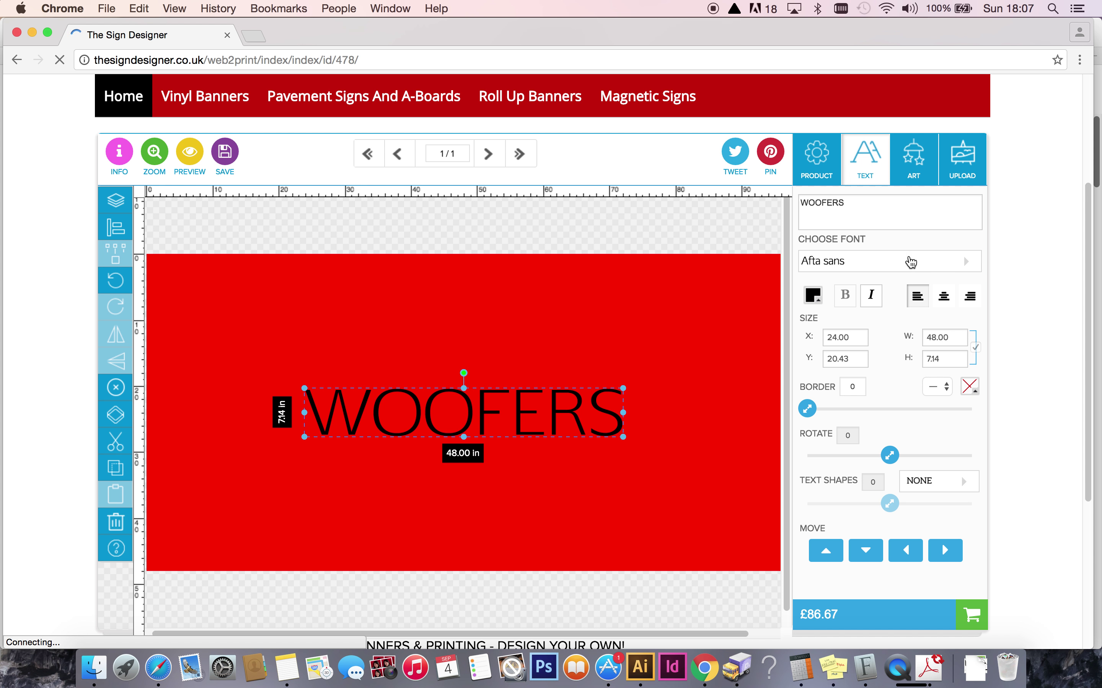
# Set WOOFERS in the Lobster Two font and move it to the banner's upper left.
pyautogui.click(966, 263)
pyautogui.moveTo(972, 279); pyautogui.dragTo(975, 344)
pyautogui.click(877, 261)
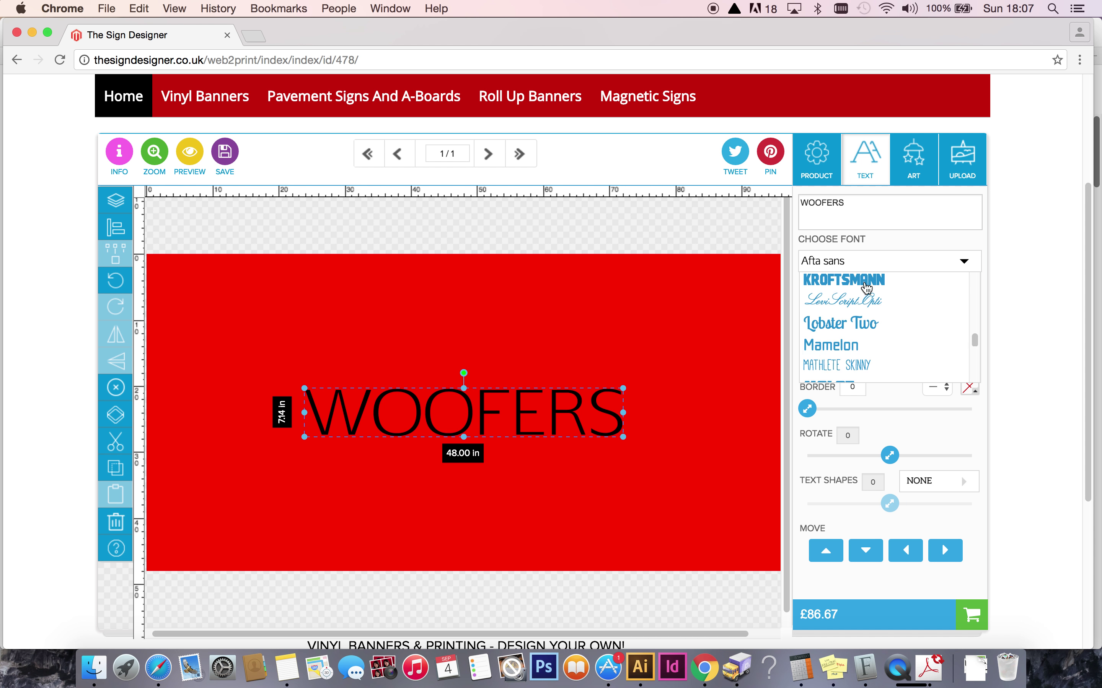
pyautogui.click(826, 321)
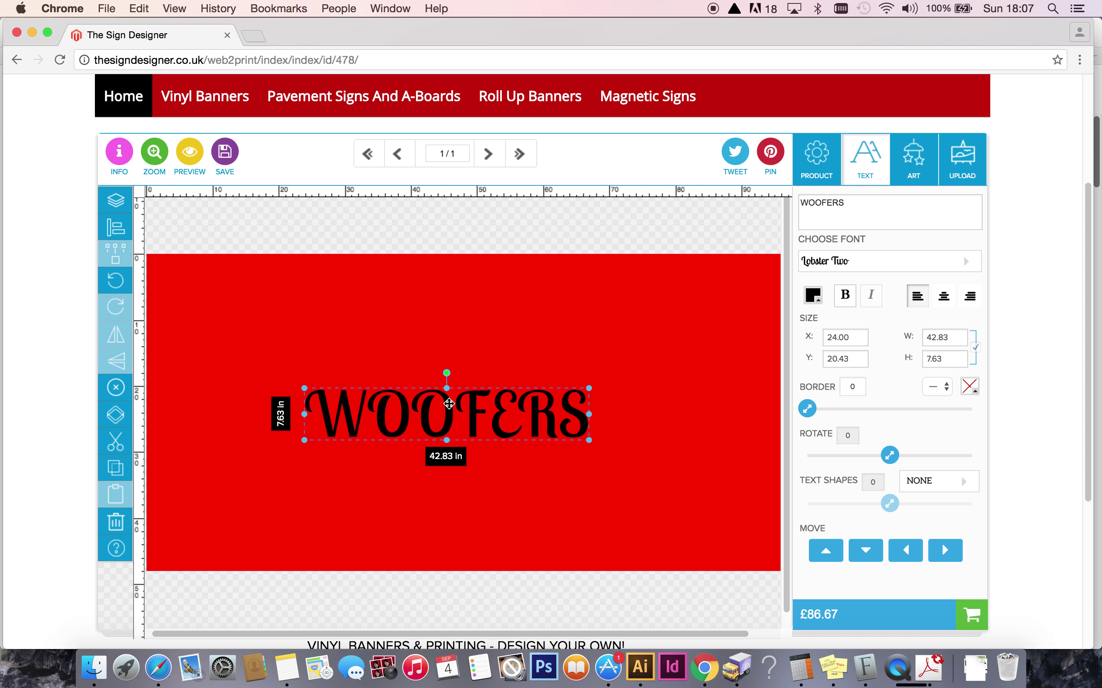
pyautogui.moveTo(450, 404); pyautogui.dragTo(390, 335)
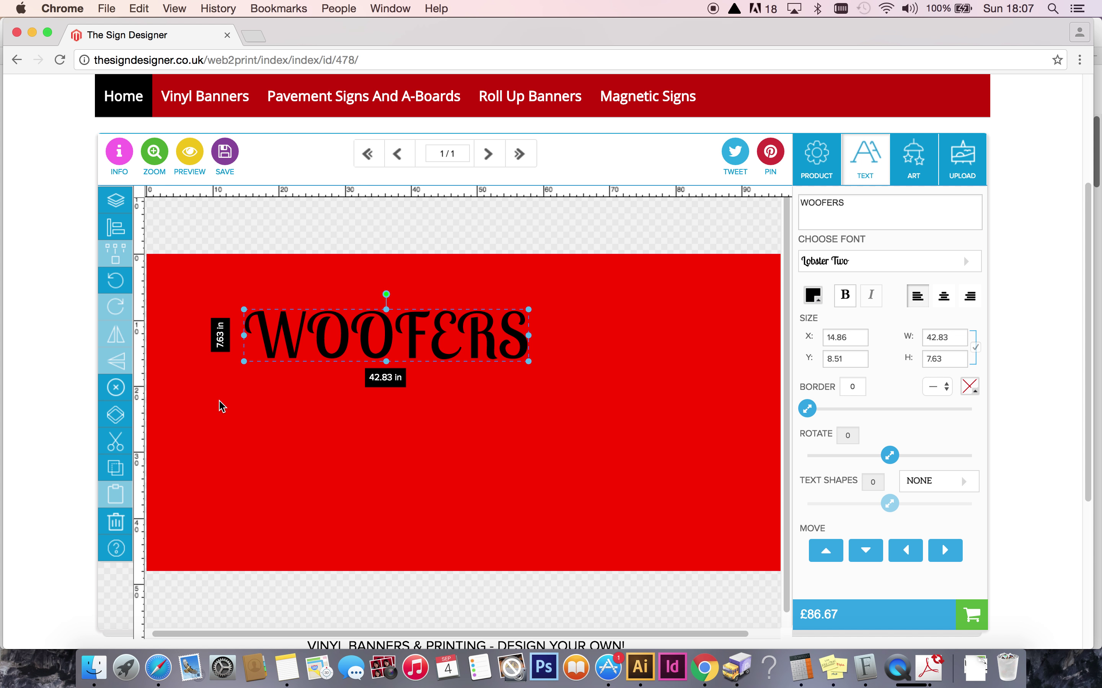
# Duplicate WOOFERS and make the copy white.
pyautogui.click(115, 415)
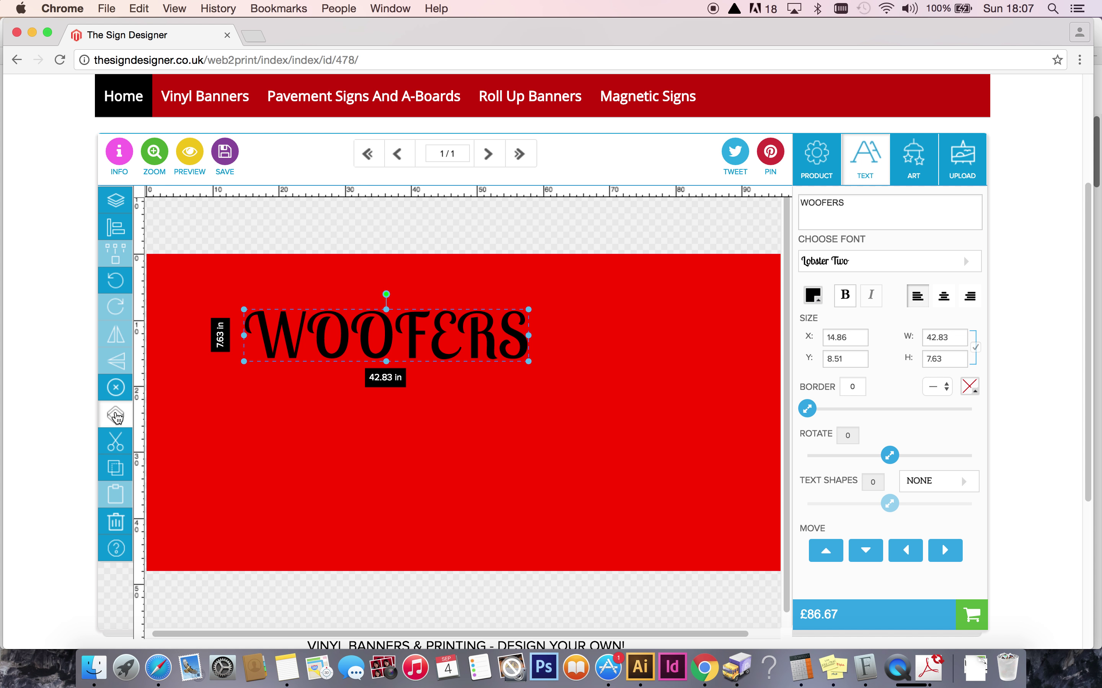
pyautogui.moveTo(309, 368); pyautogui.dragTo(362, 409)
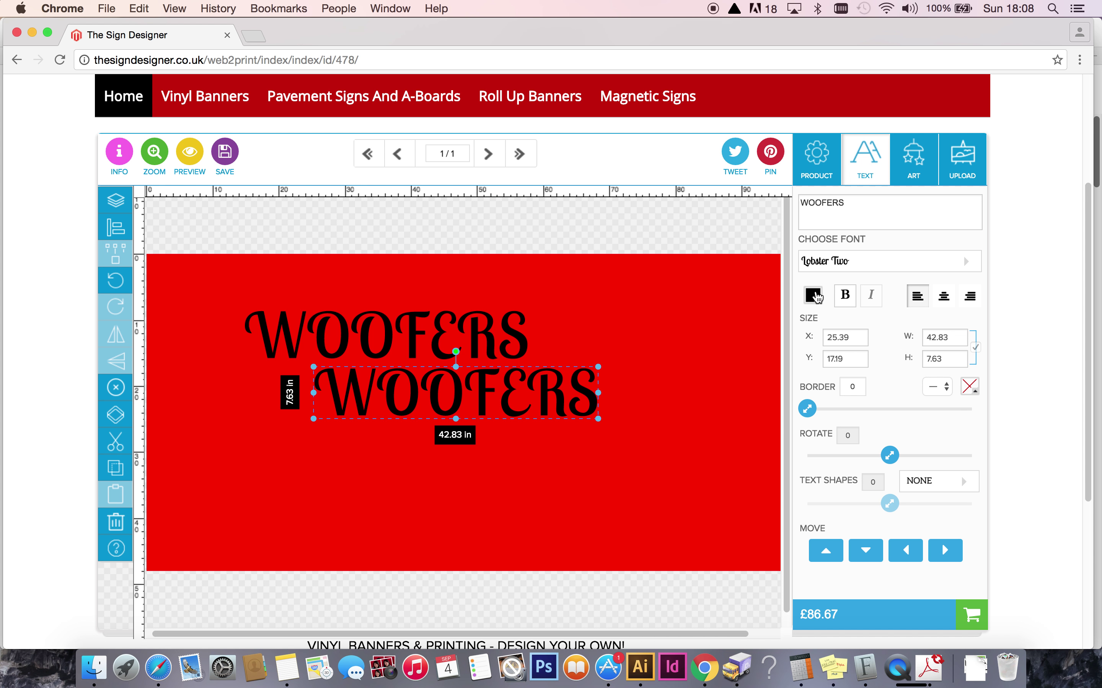
pyautogui.click(812, 296)
pyautogui.click(880, 421)
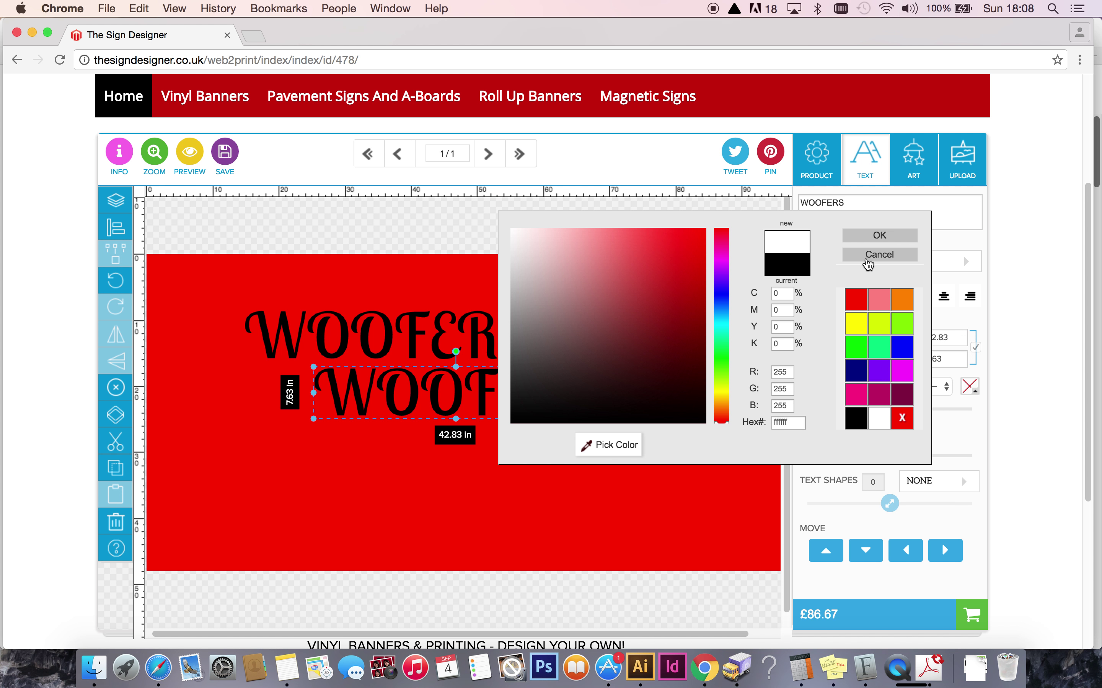
pyautogui.click(874, 235)
# Lay the white WOOFERS just over the black original so it shows as a drop shadow.
pyautogui.click(361, 480)
pyautogui.moveTo(366, 406); pyautogui.dragTo(293, 346)
pyautogui.click(330, 408)
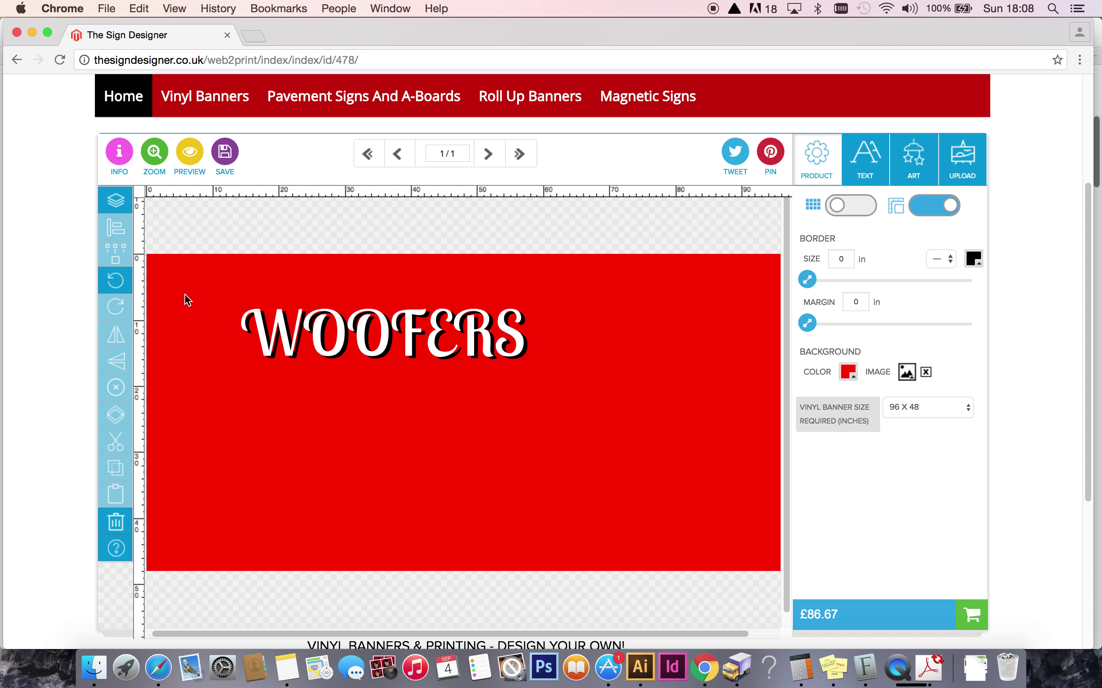
pyautogui.moveTo(279, 321); pyautogui.dragTo(271, 434)
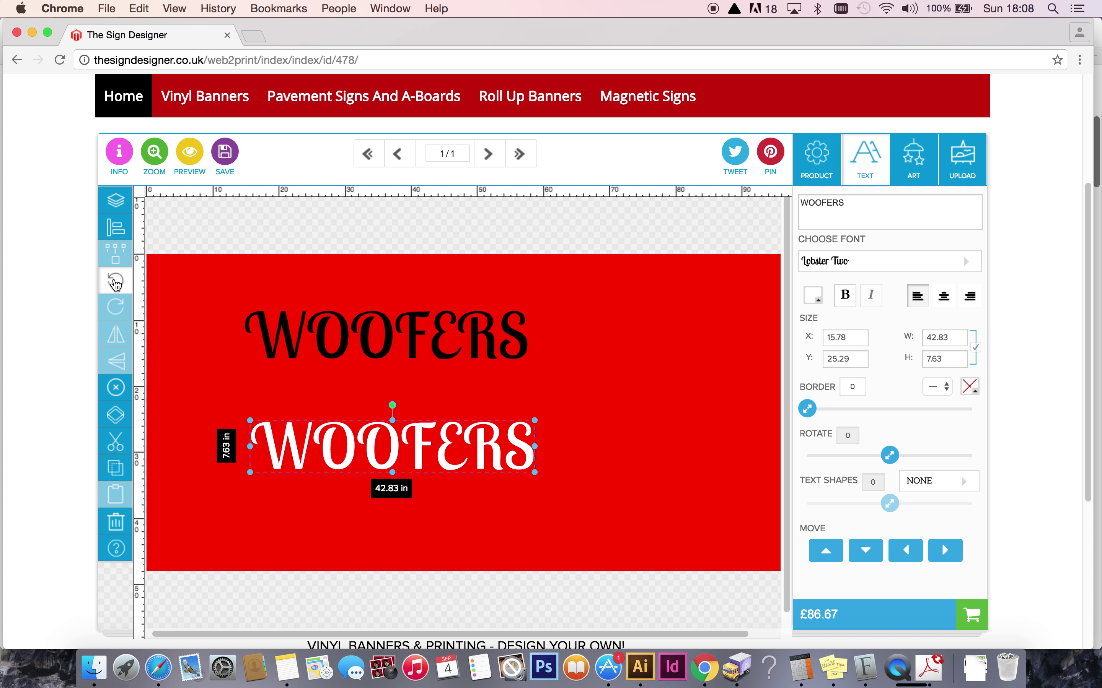
pyautogui.click(116, 281)
pyautogui.click(116, 281)
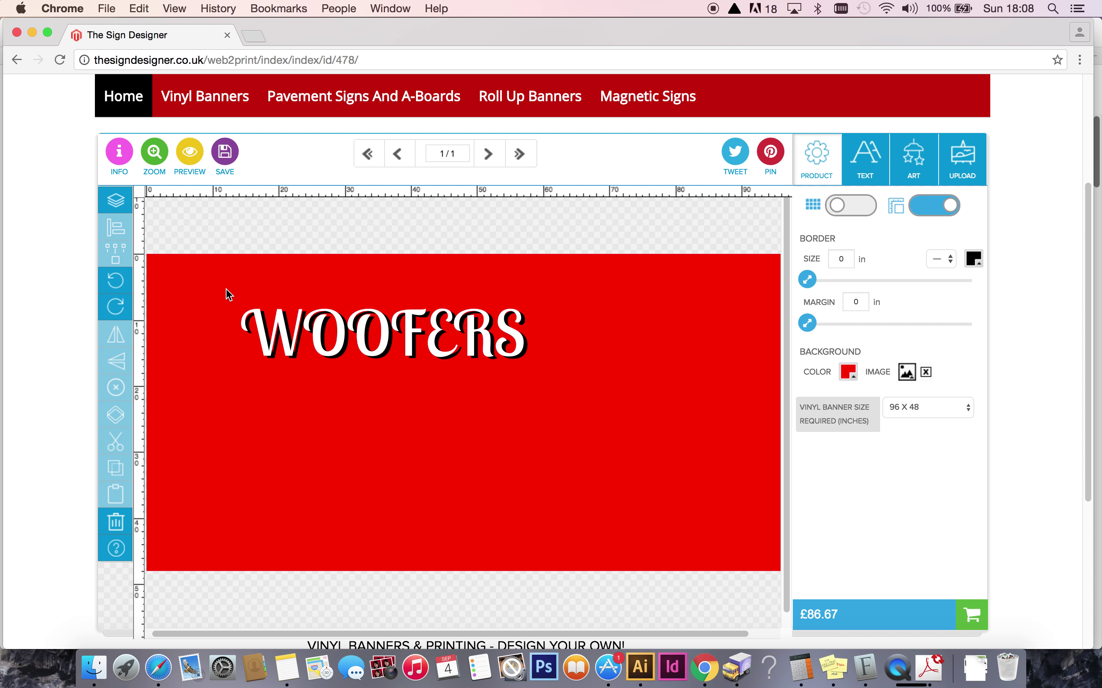
# Select both WOOFERS texts and group them into a single title.
pyautogui.moveTo(226, 291); pyautogui.dragTo(556, 384)
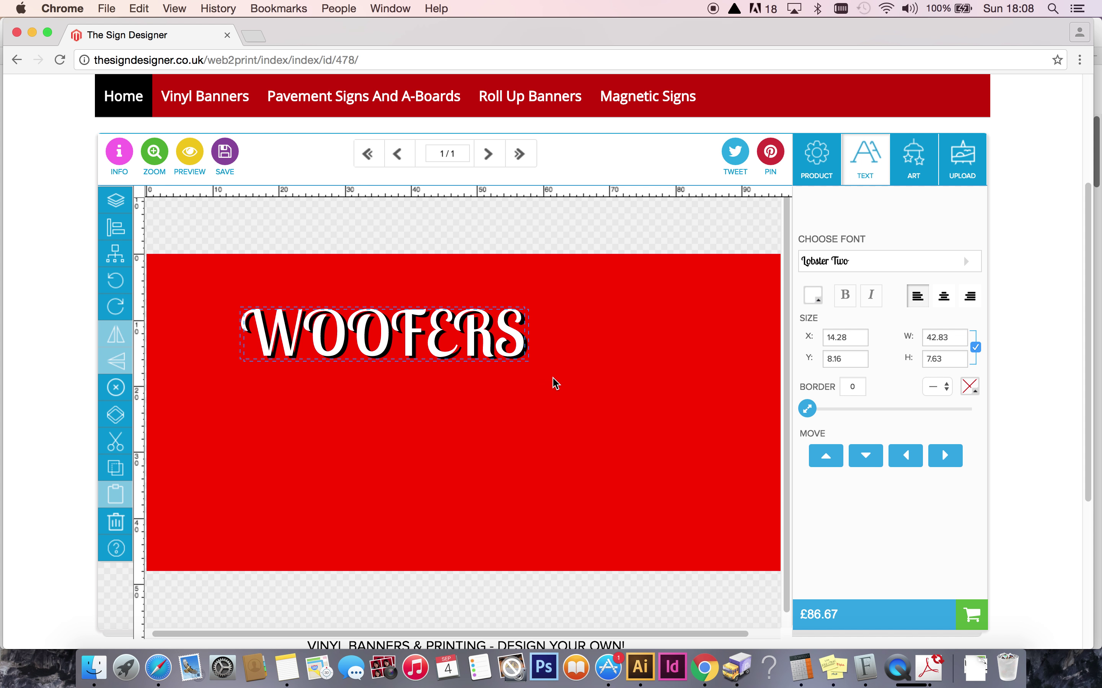
pyautogui.click(223, 295)
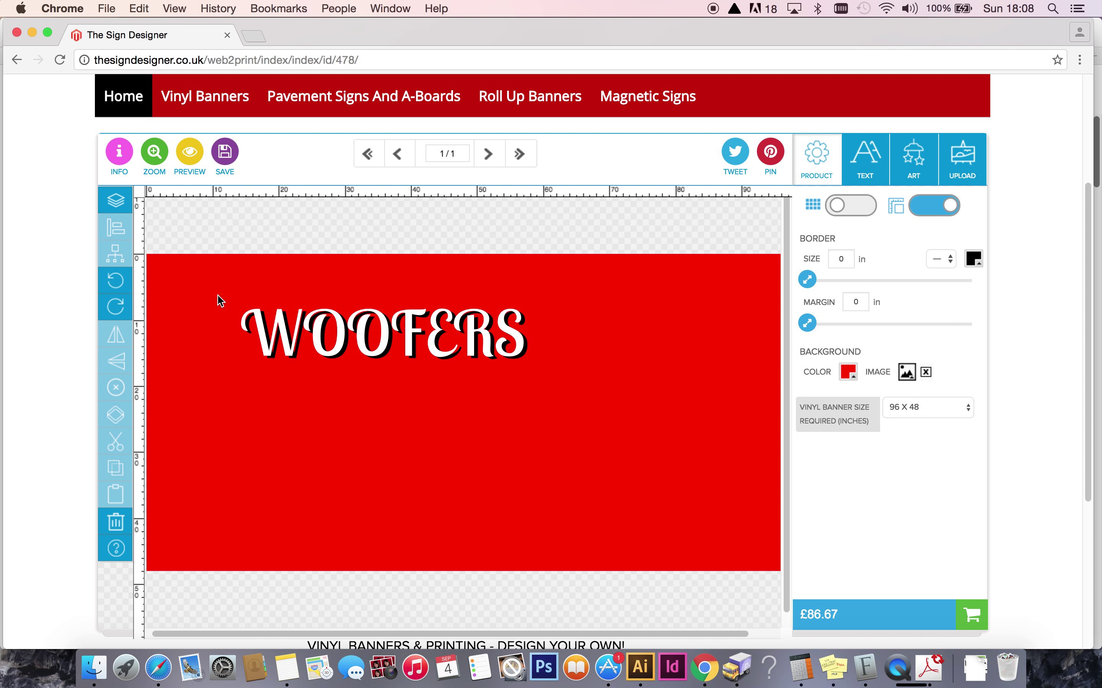
pyautogui.moveTo(228, 293); pyautogui.dragTo(545, 379)
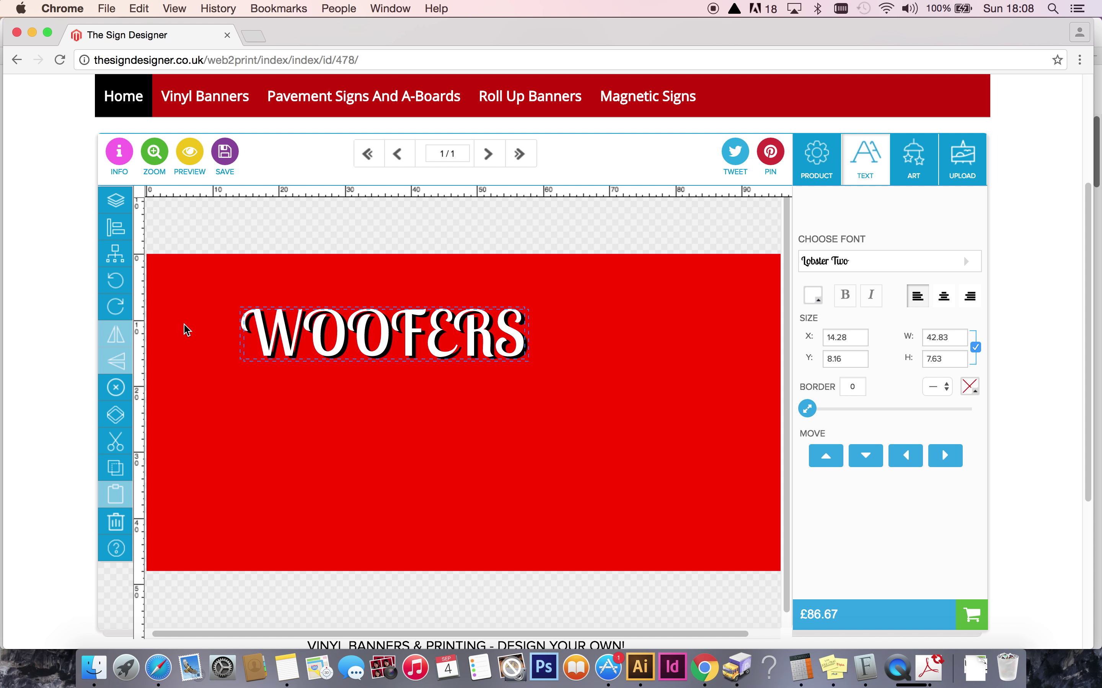
pyautogui.click(117, 255)
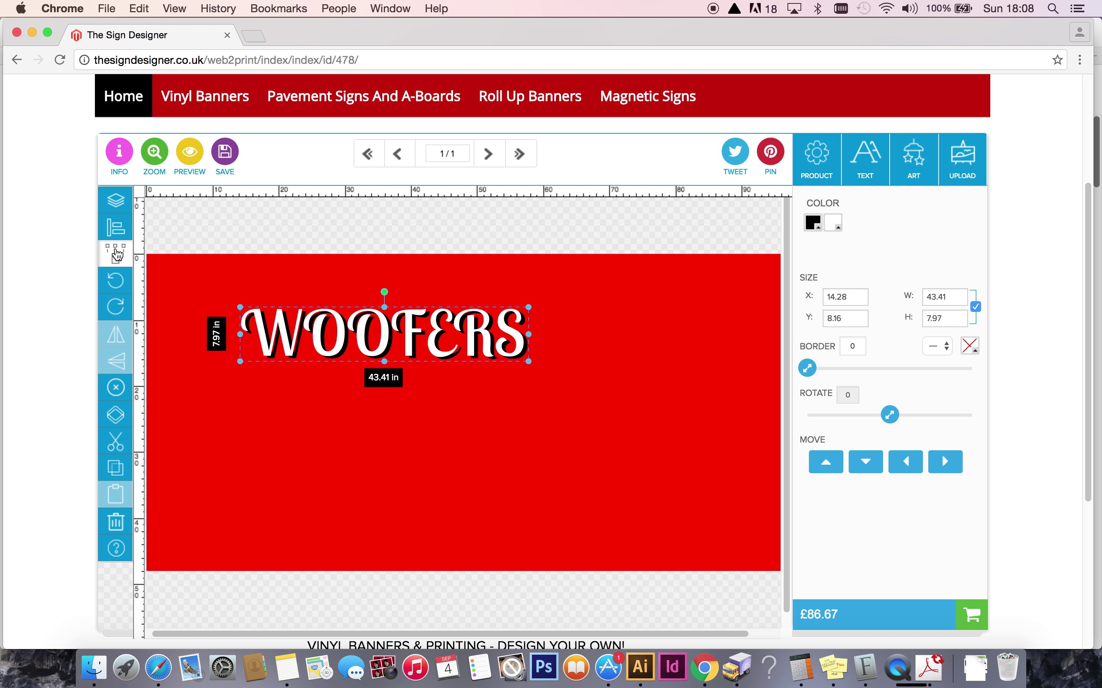
# Reposition the grouped WOOFERS and enlarge it to about 82 × 15 inches.
pyautogui.click(304, 421)
pyautogui.moveTo(339, 334); pyautogui.dragTo(307, 308)
pyautogui.click(314, 406)
pyautogui.click(421, 401)
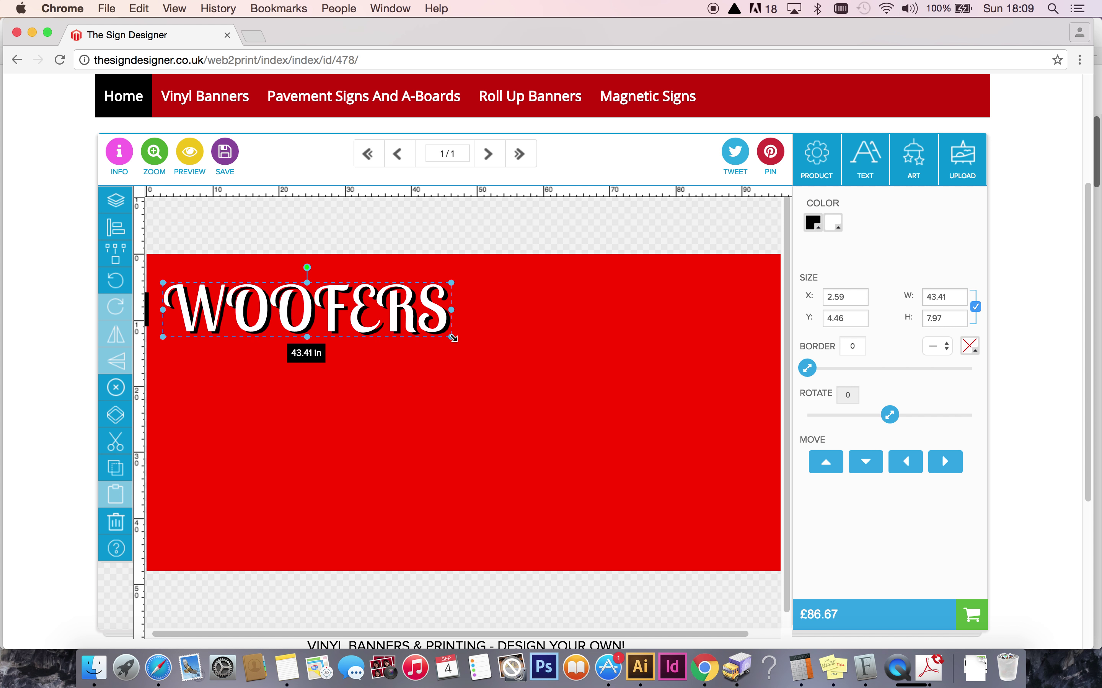
pyautogui.moveTo(449, 336); pyautogui.dragTo(541, 372)
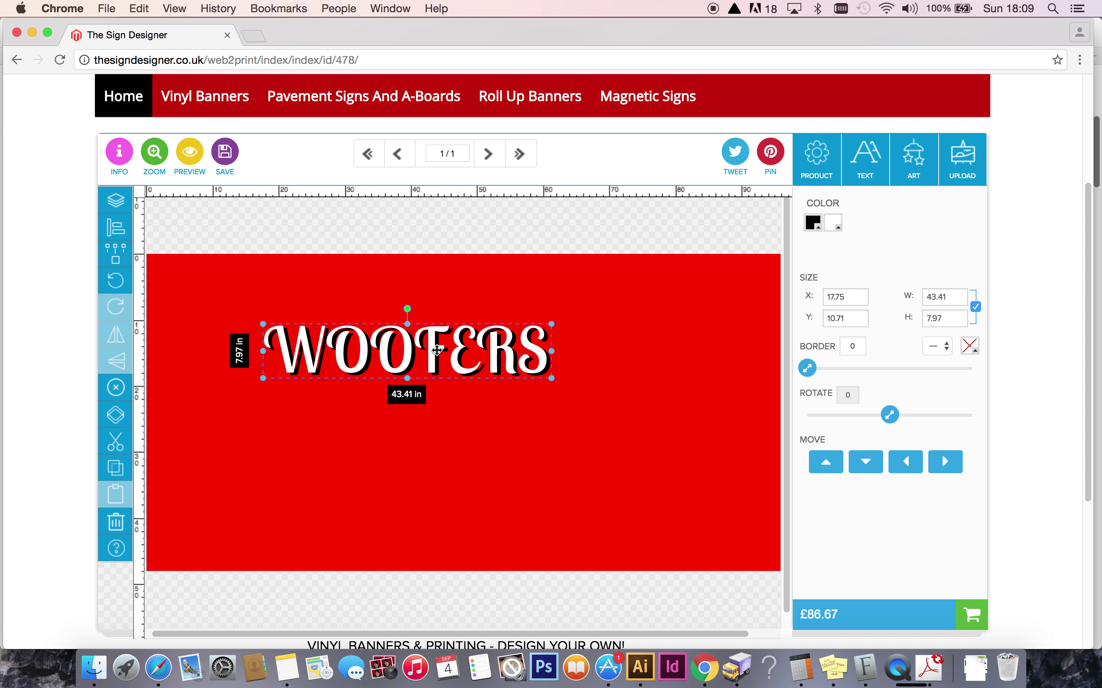
pyautogui.moveTo(410, 338); pyautogui.dragTo(362, 311)
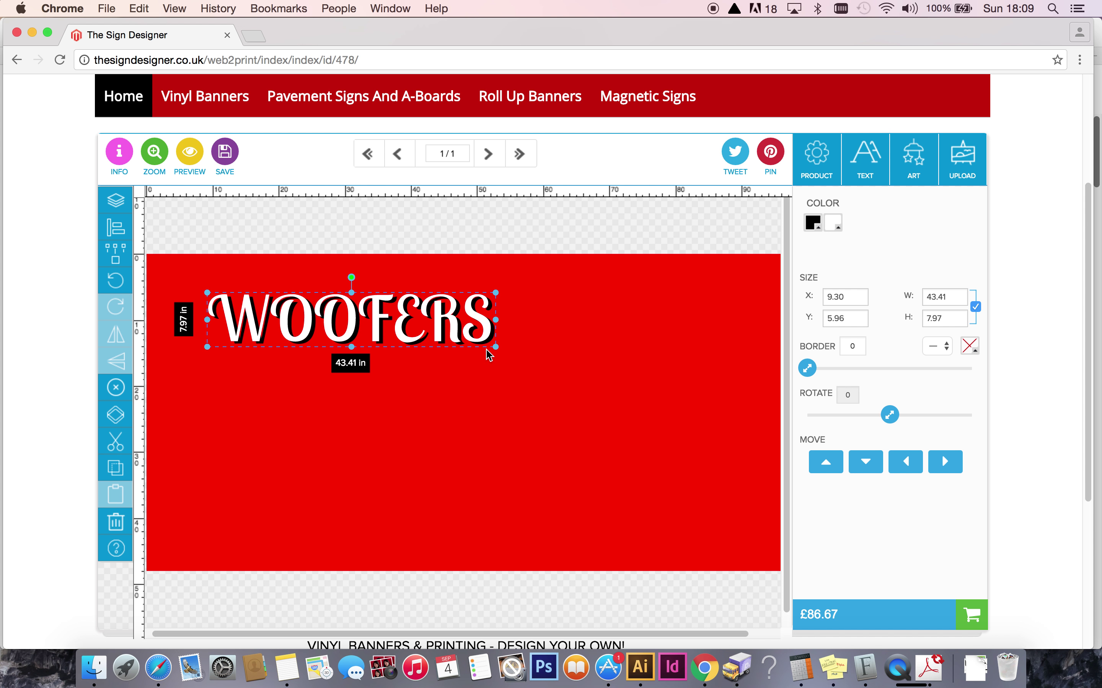
pyautogui.moveTo(494, 347); pyautogui.dragTo(747, 512)
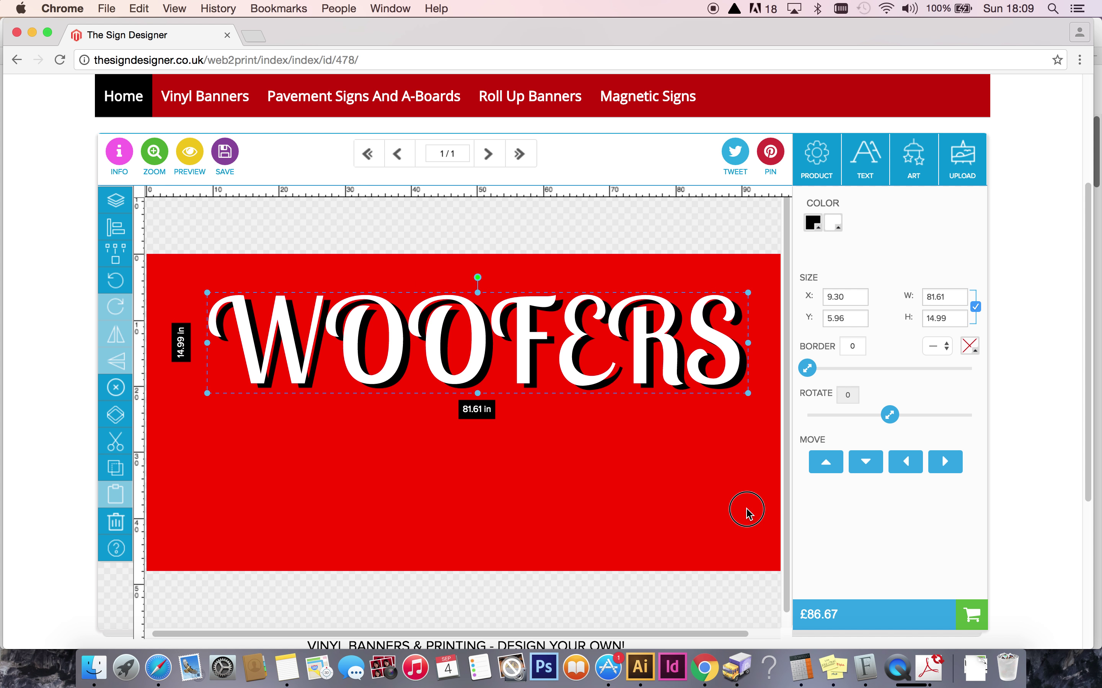
pyautogui.moveTo(427, 338); pyautogui.dragTo(463, 357)
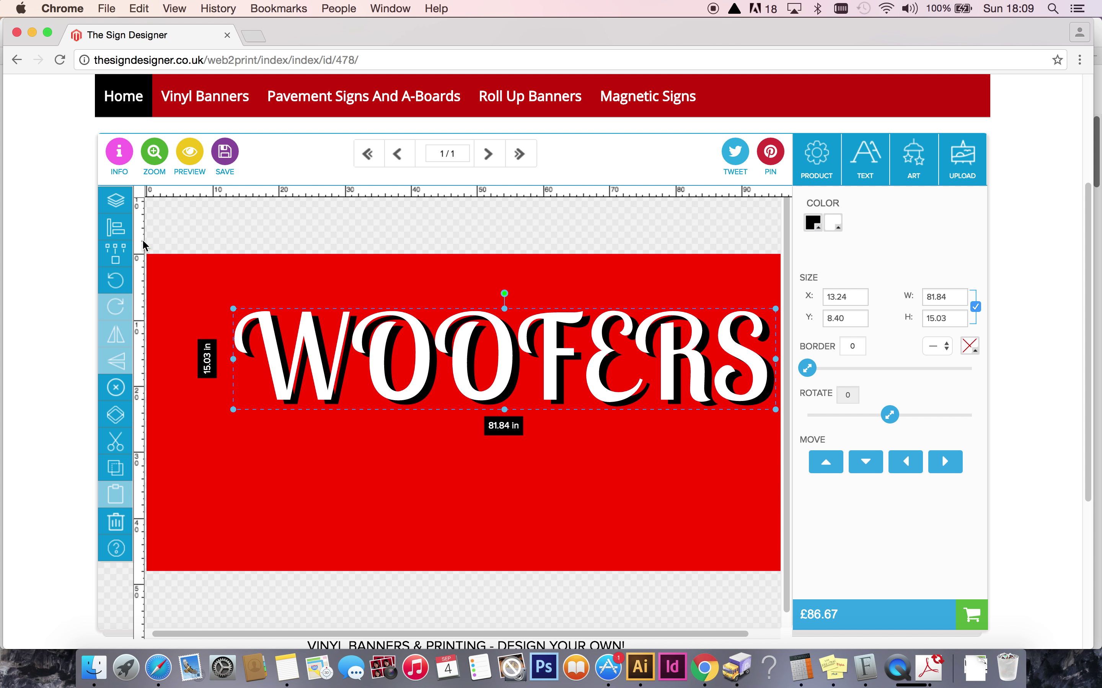
# Centre WOOFERS horizontally relative to the page.
pyautogui.click(116, 229)
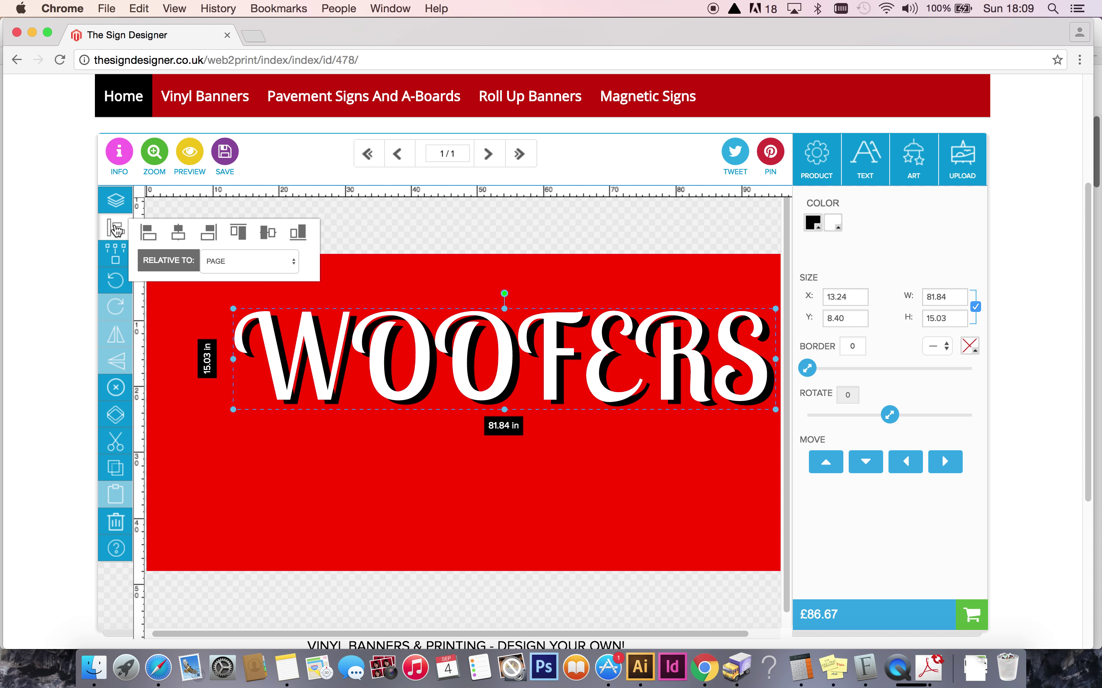
pyautogui.click(179, 234)
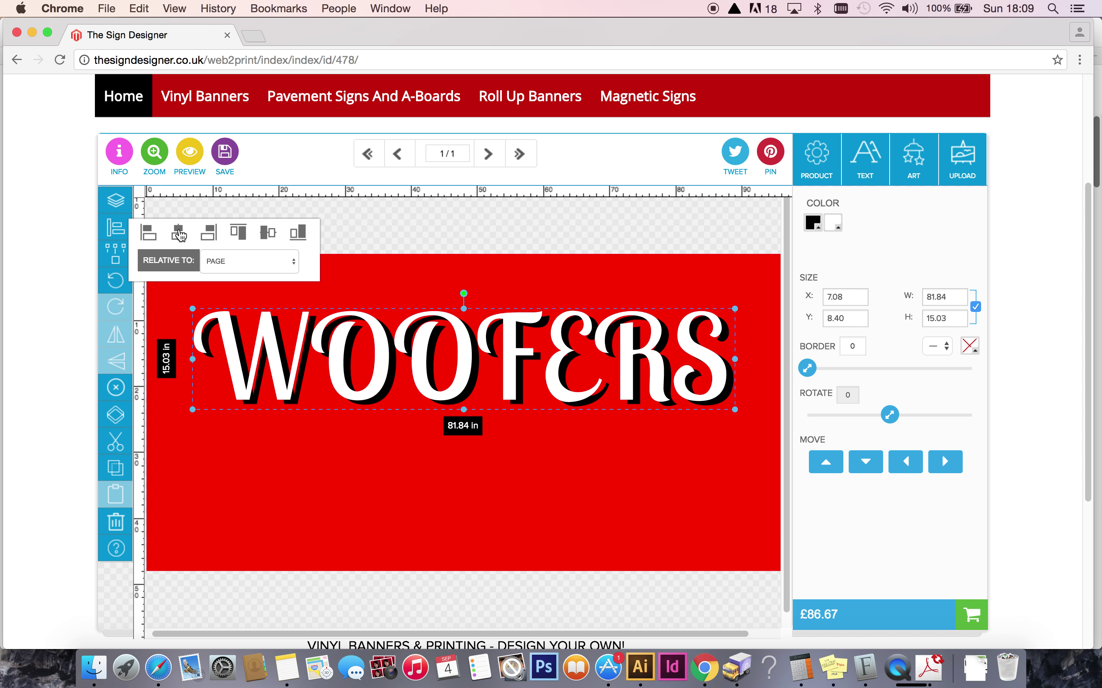
pyautogui.click(406, 235)
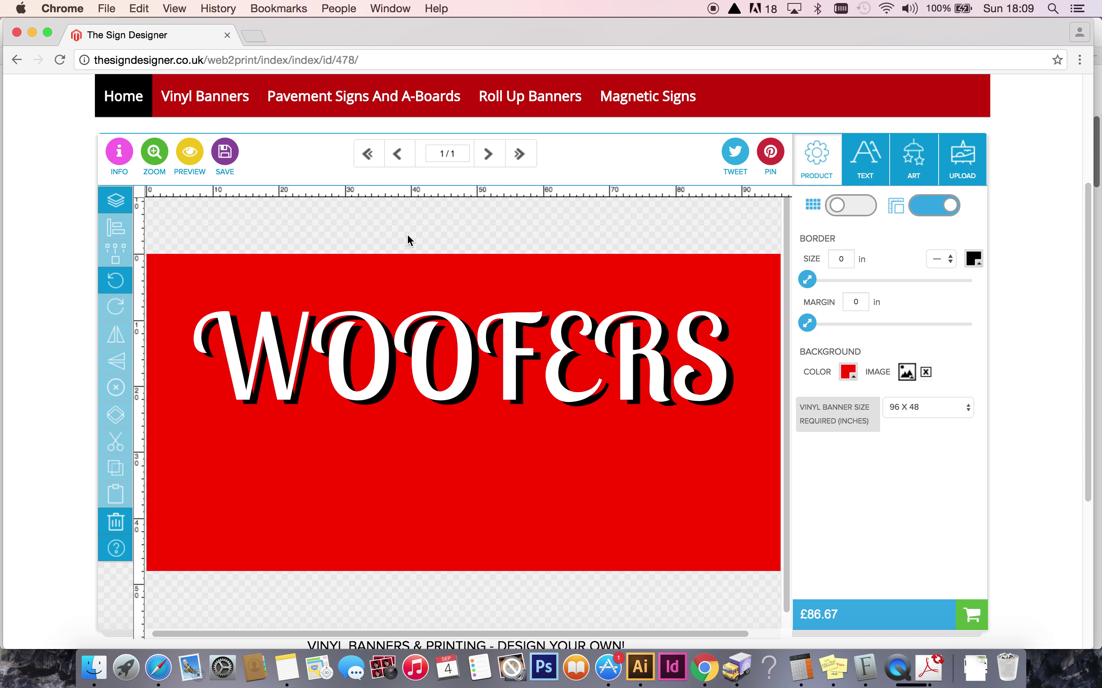
pyautogui.click(466, 340)
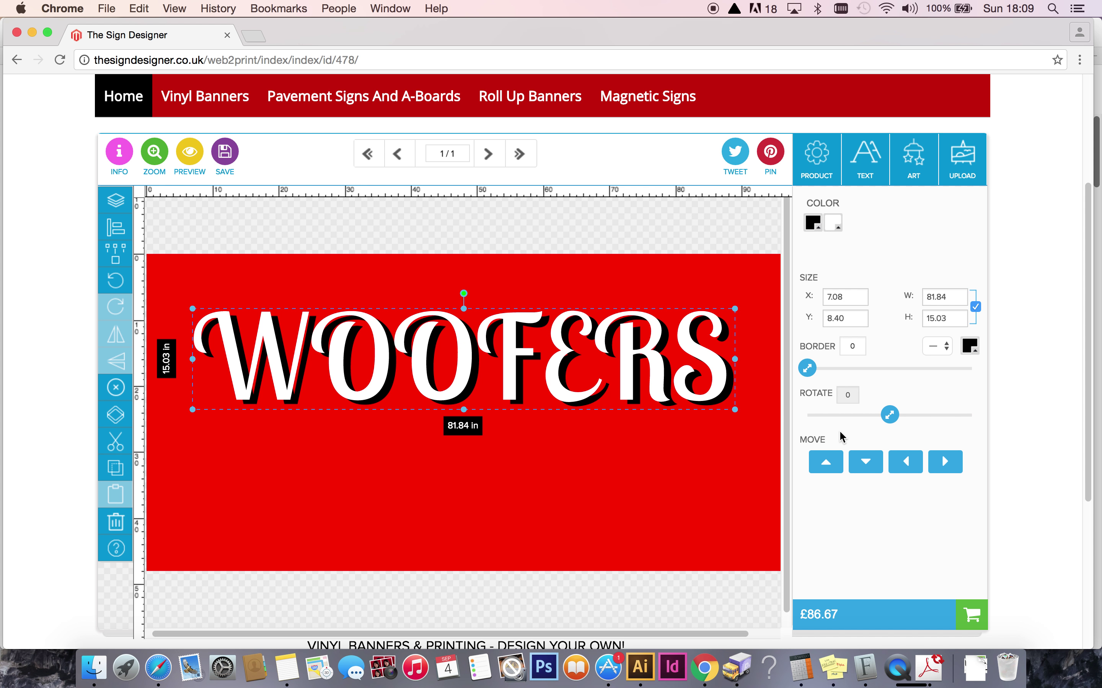
# Nudge WOOFERS upward until it sits near the top edge at Y 3.77 in.
pyautogui.click(826, 462)
pyautogui.click(826, 462)
pyautogui.click(826, 462)
pyautogui.click(826, 463)
pyautogui.click(826, 462)
pyautogui.click(826, 462)
pyautogui.click(826, 462)
pyautogui.click(827, 462)
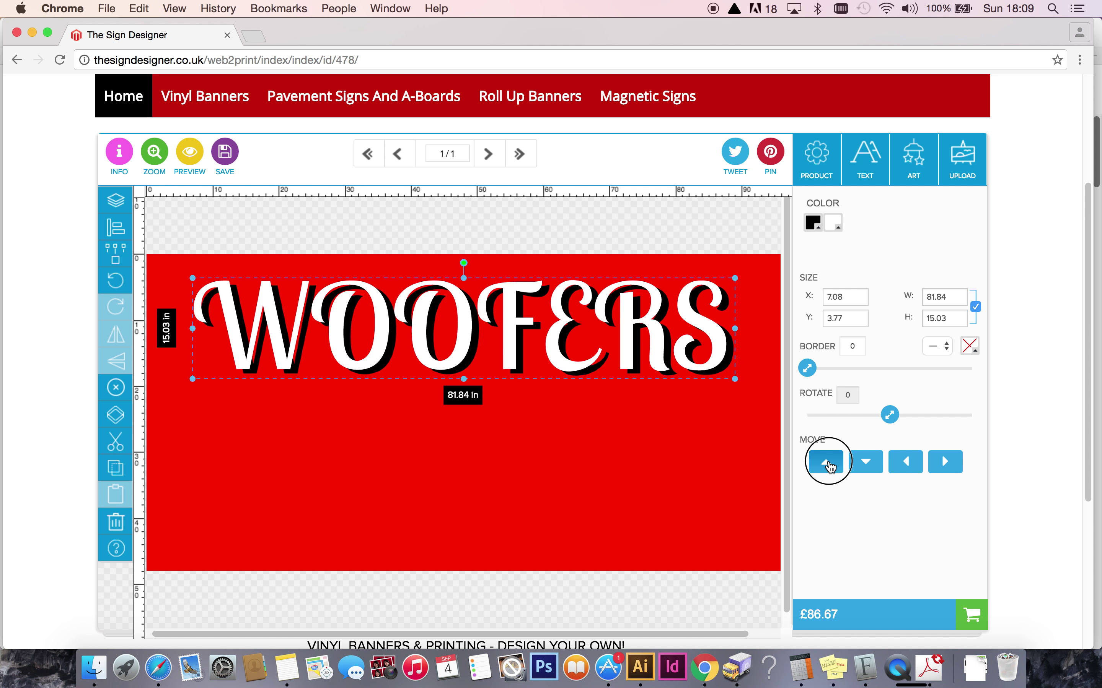
pyautogui.click(826, 462)
pyautogui.click(517, 235)
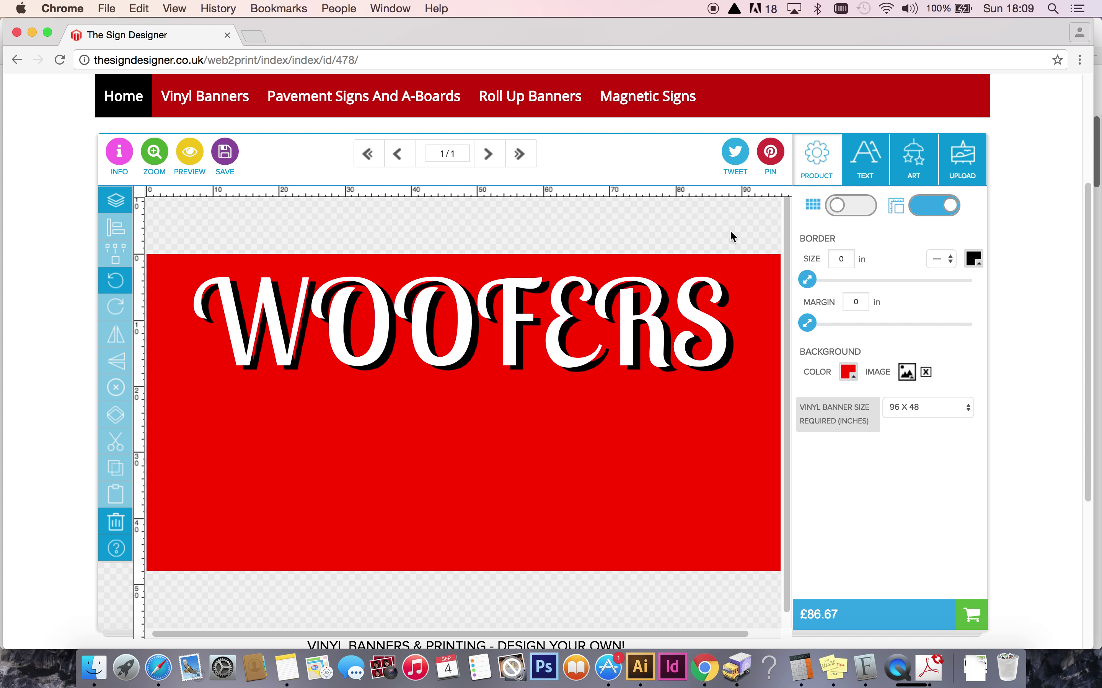
# Add a solid rectangle below WOOFERS and fill it white.
pyautogui.click(910, 165)
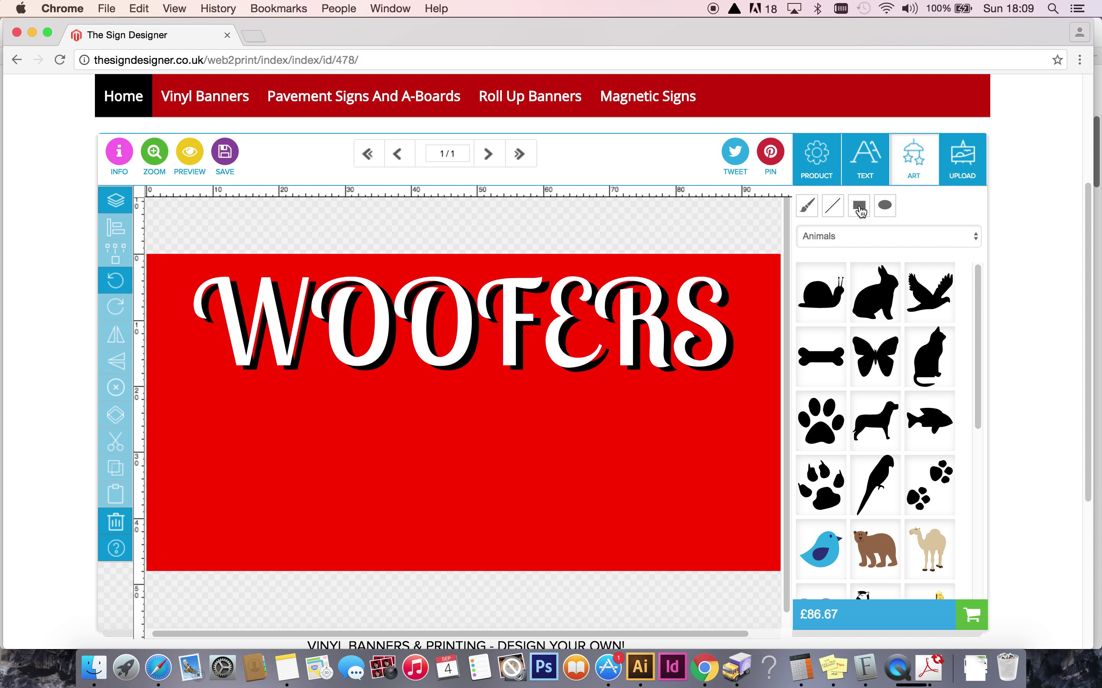
pyautogui.click(862, 210)
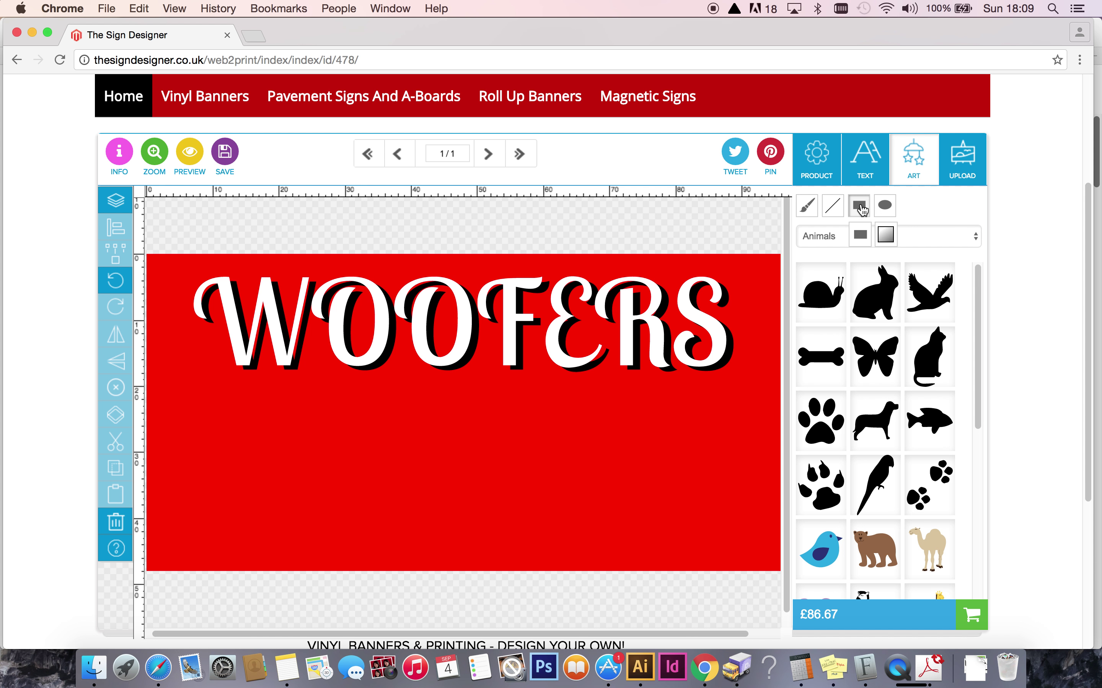
pyautogui.click(859, 234)
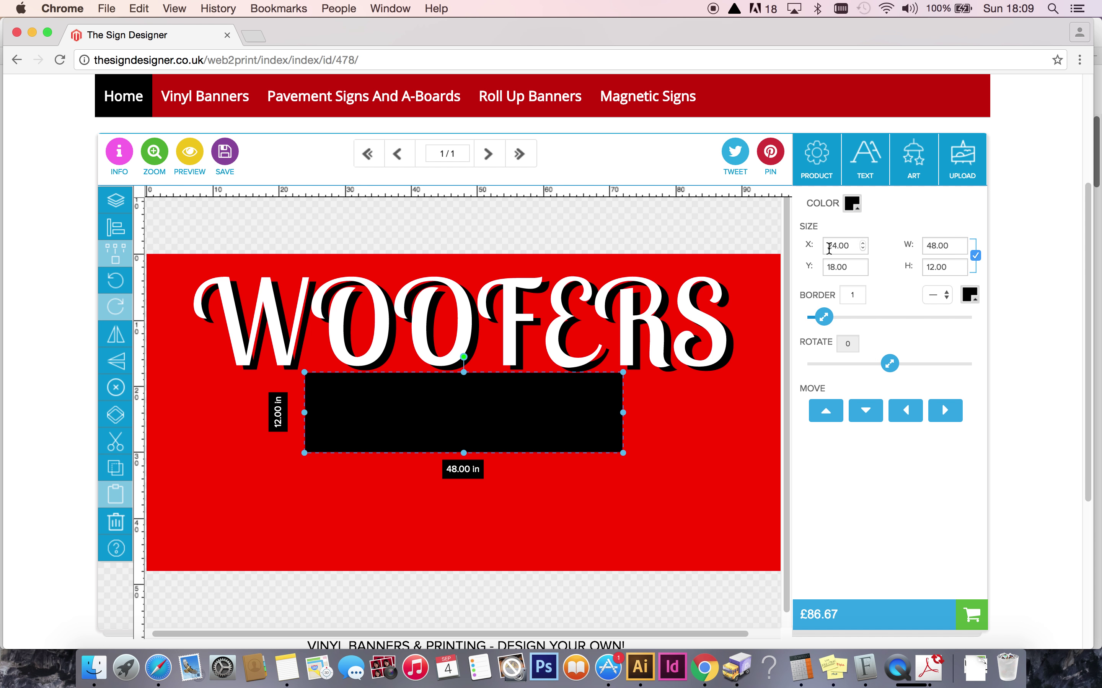
pyautogui.moveTo(524, 407); pyautogui.dragTo(495, 432)
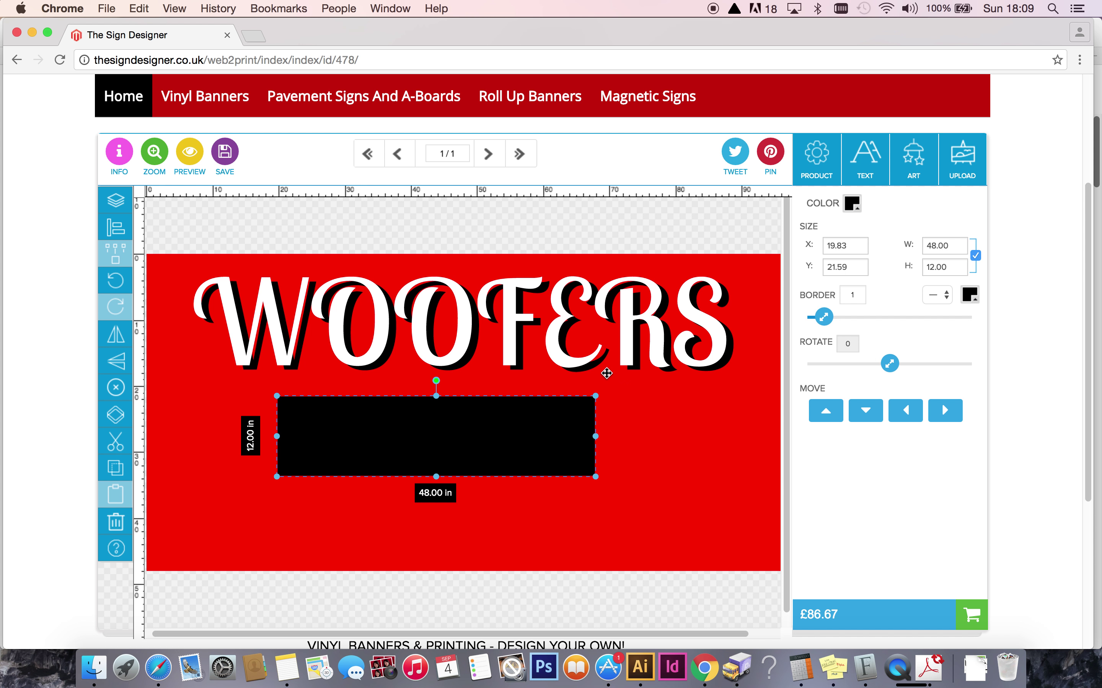
pyautogui.click(852, 205)
pyautogui.click(877, 302)
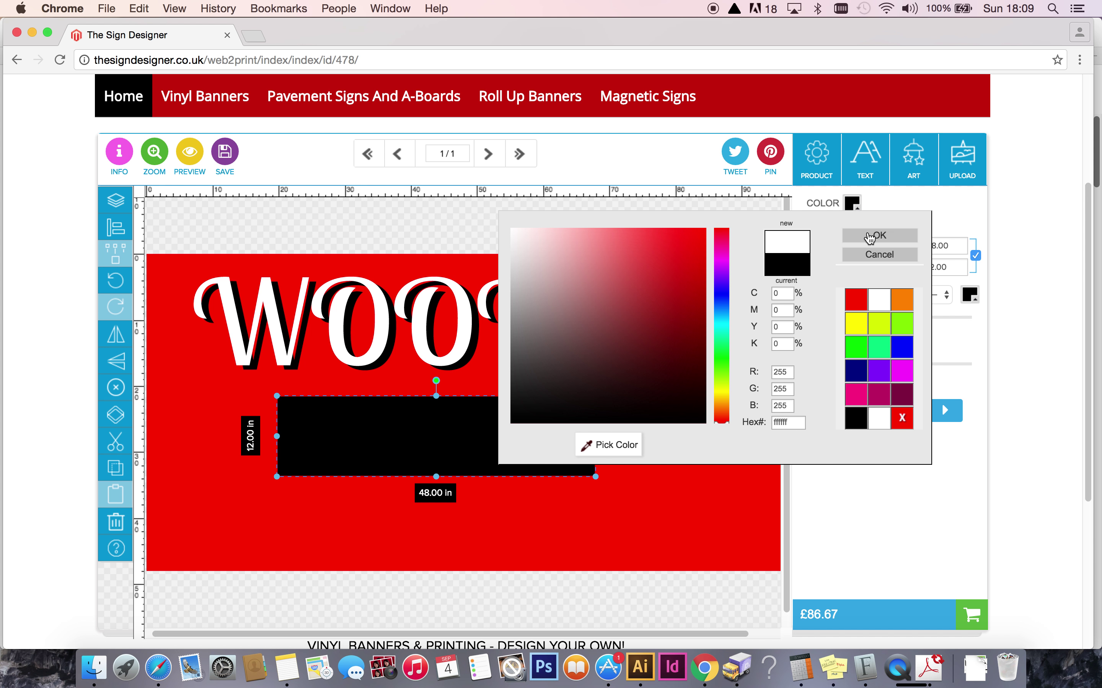
pyautogui.click(868, 236)
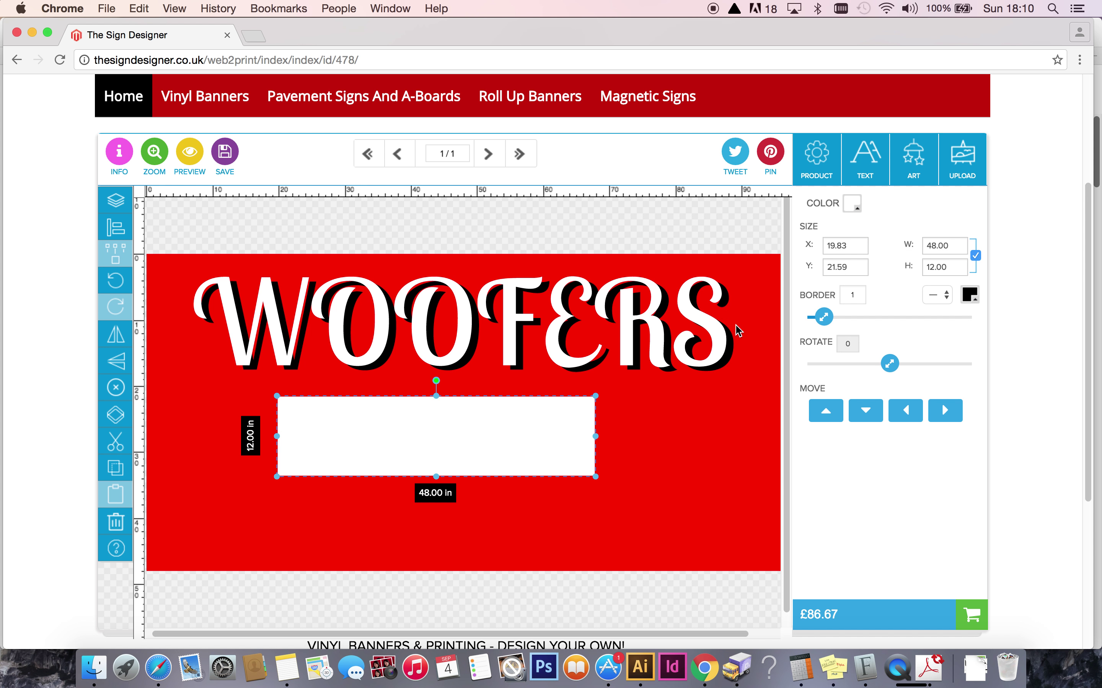
# Unlock proportions, size the white rectangle to 96 × 1 in, and place it just under WOOFERS.
pyautogui.click(667, 441)
pyautogui.click(565, 433)
pyautogui.click(975, 256)
pyautogui.click(947, 246)
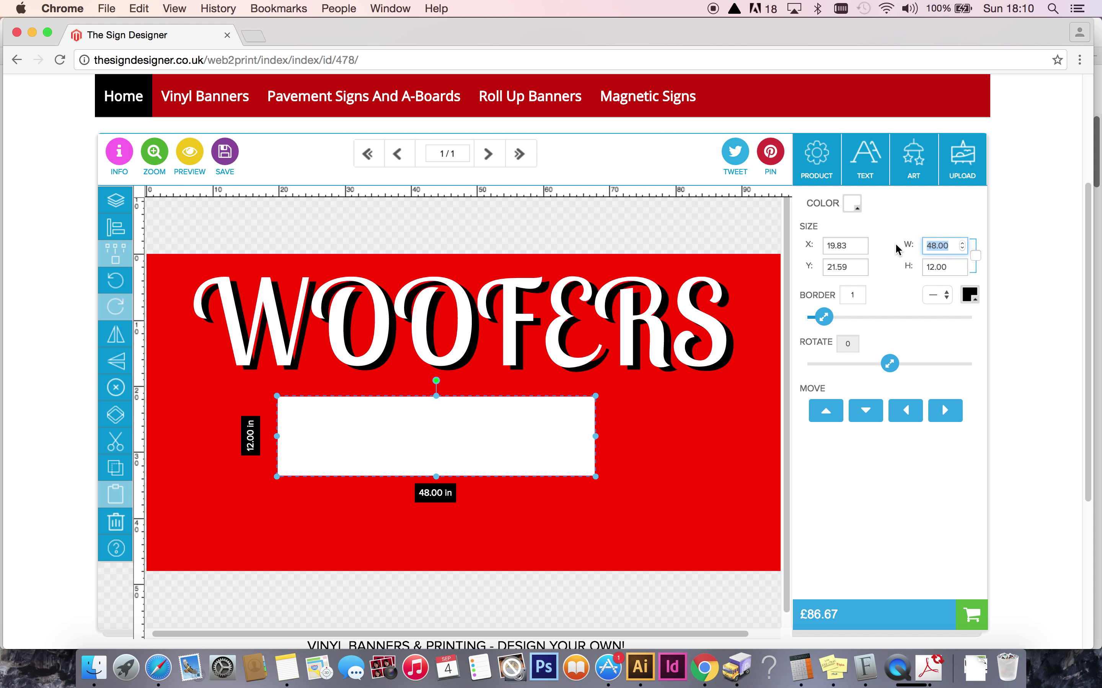
pyautogui.write('96')
pyautogui.click(947, 268)
pyautogui.write('1')
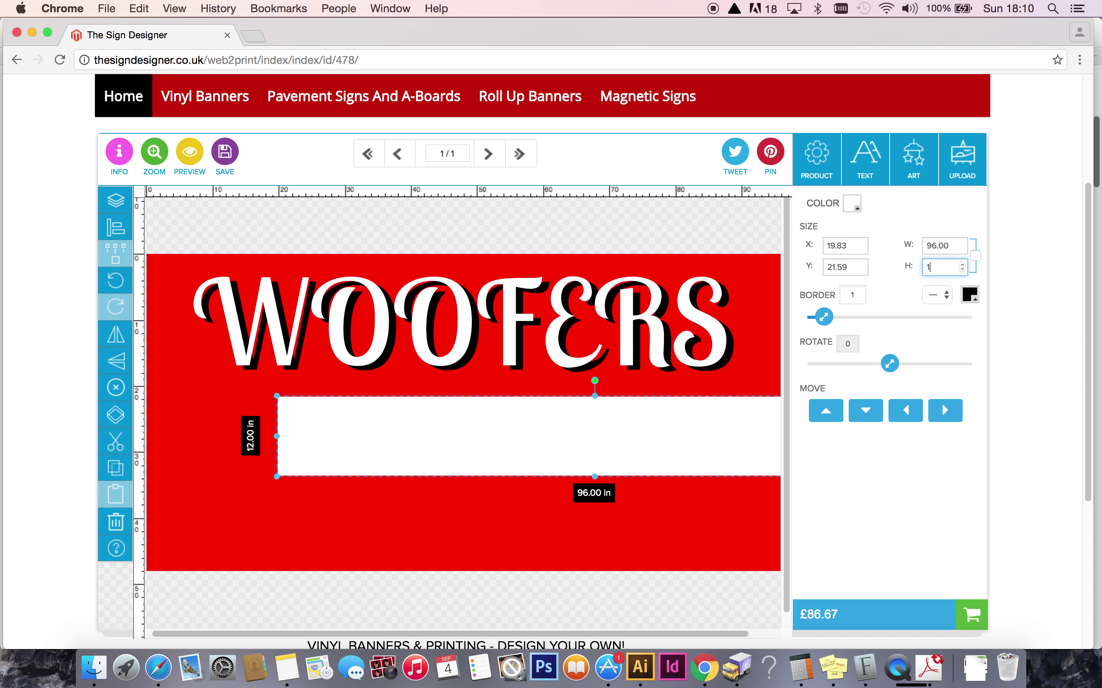
pyautogui.press('Return')
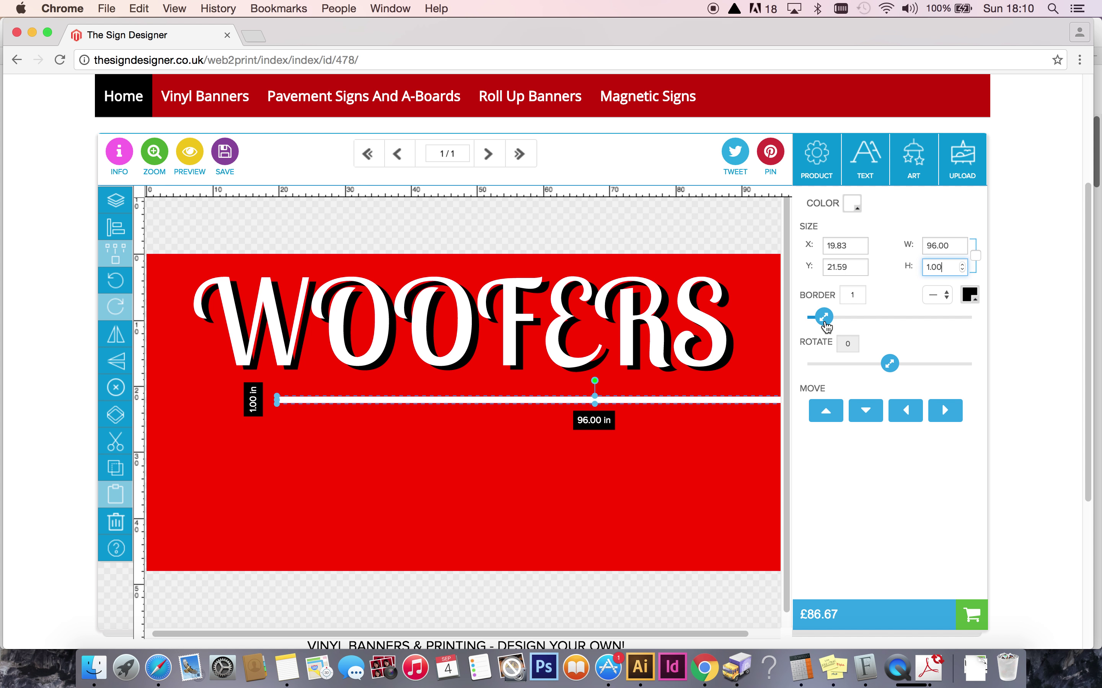
pyautogui.moveTo(553, 401)
pyautogui.mouseDown()
pyautogui.moveTo(472, 459)
pyautogui.moveTo(414, 431)
pyautogui.moveTo(503, 404)
pyautogui.moveTo(570, 423)
pyautogui.moveTo(563, 385)
pyautogui.mouseUp()
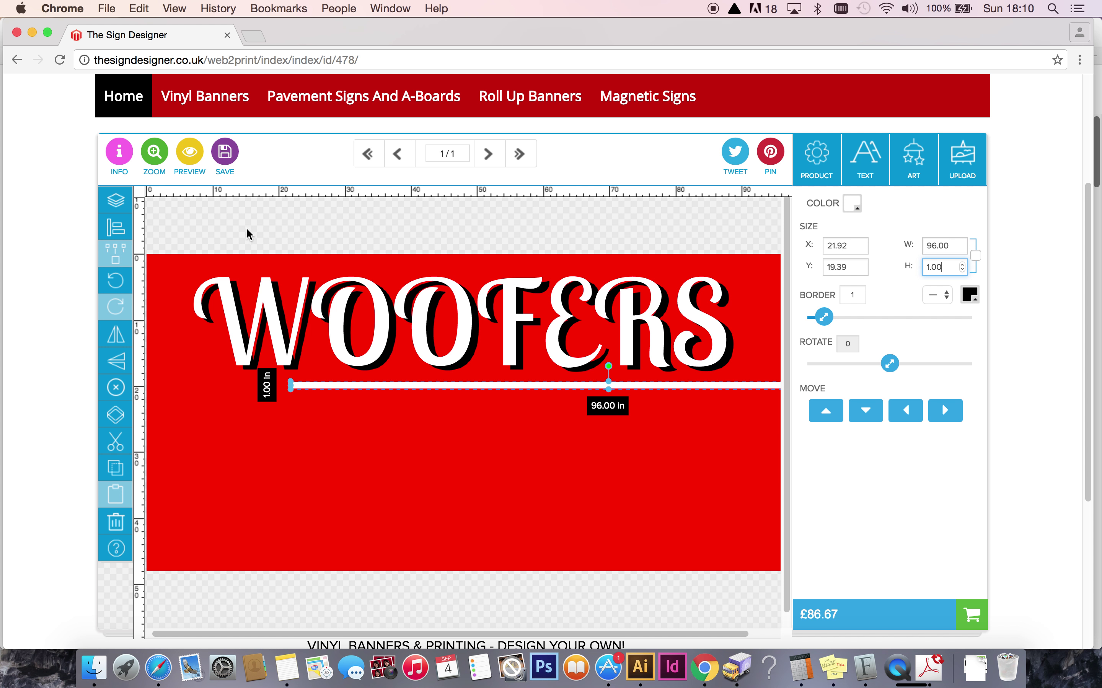
pyautogui.click(118, 230)
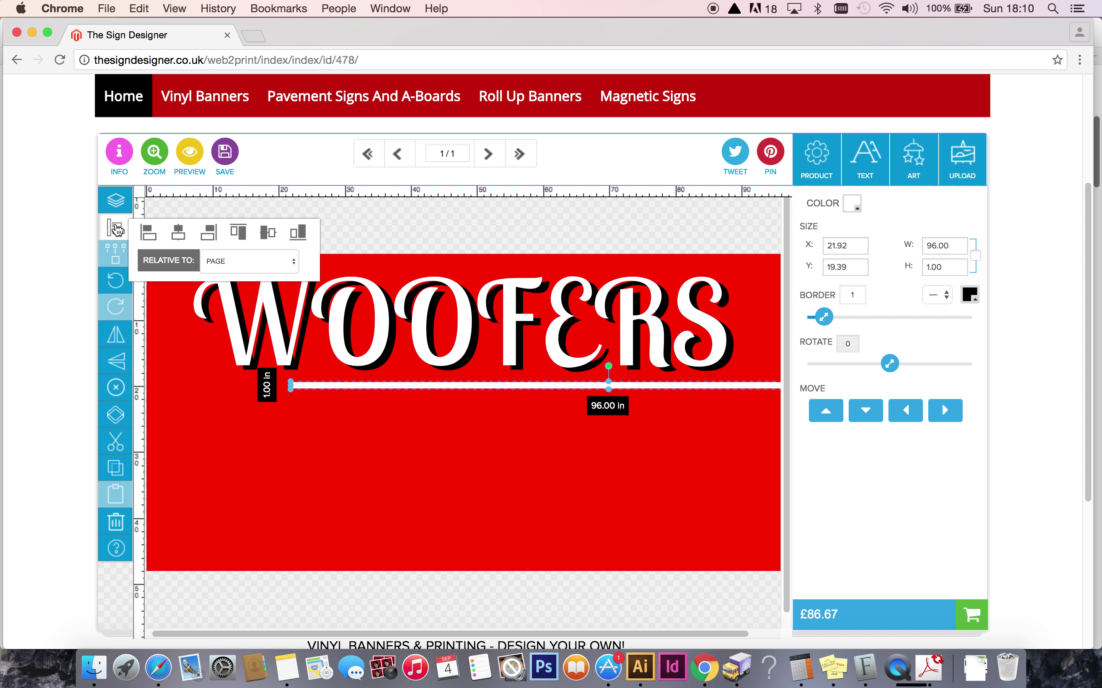
pyautogui.click(223, 419)
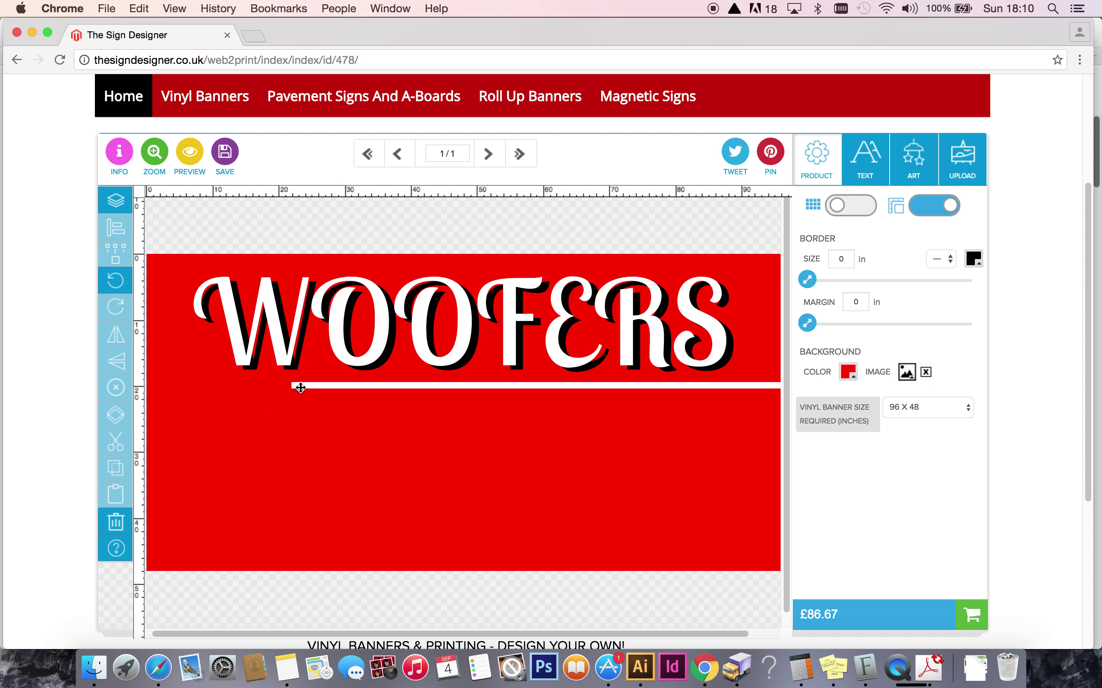
pyautogui.click(300, 387)
pyautogui.click(322, 407)
pyautogui.click(322, 386)
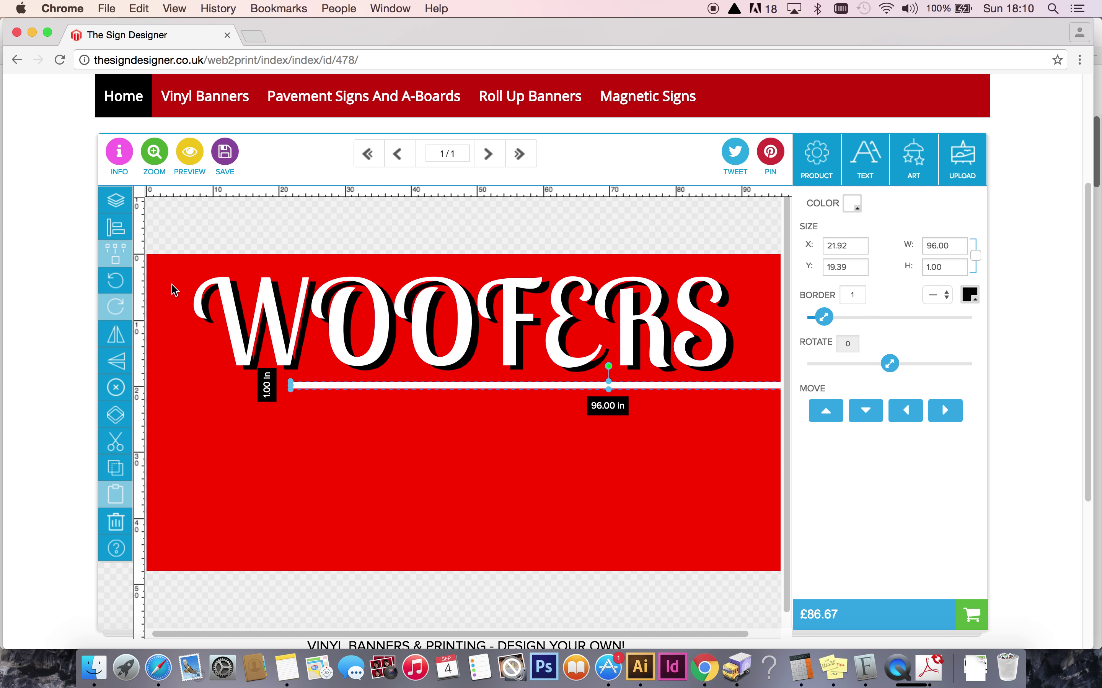
pyautogui.click(115, 227)
pyautogui.click(180, 236)
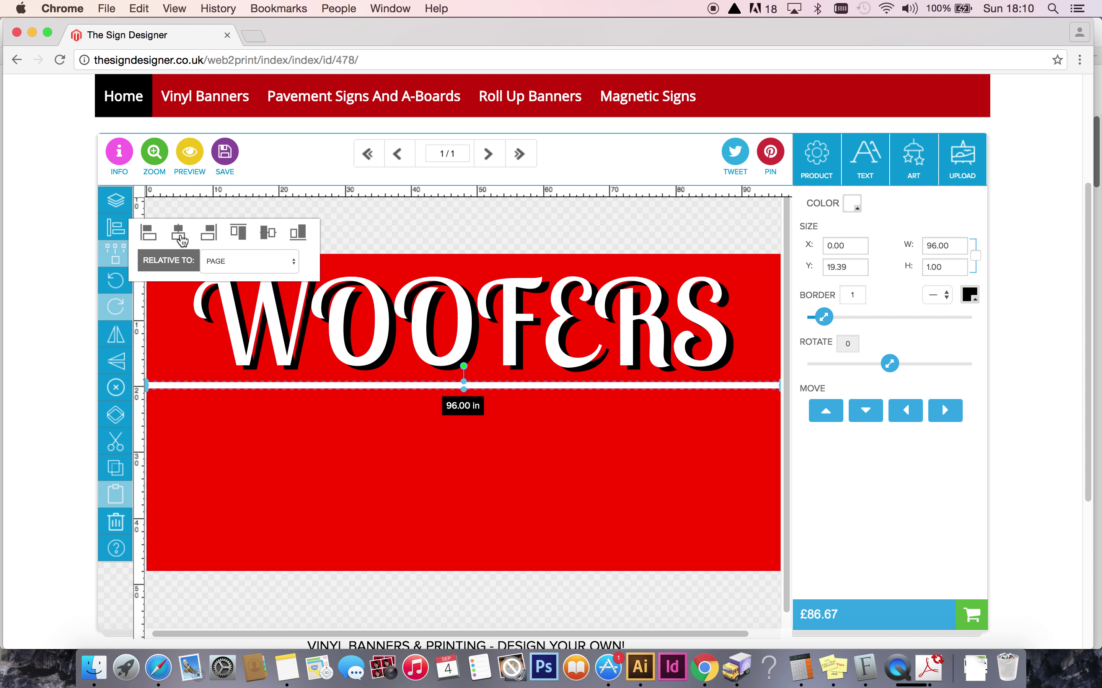
pyautogui.click(274, 429)
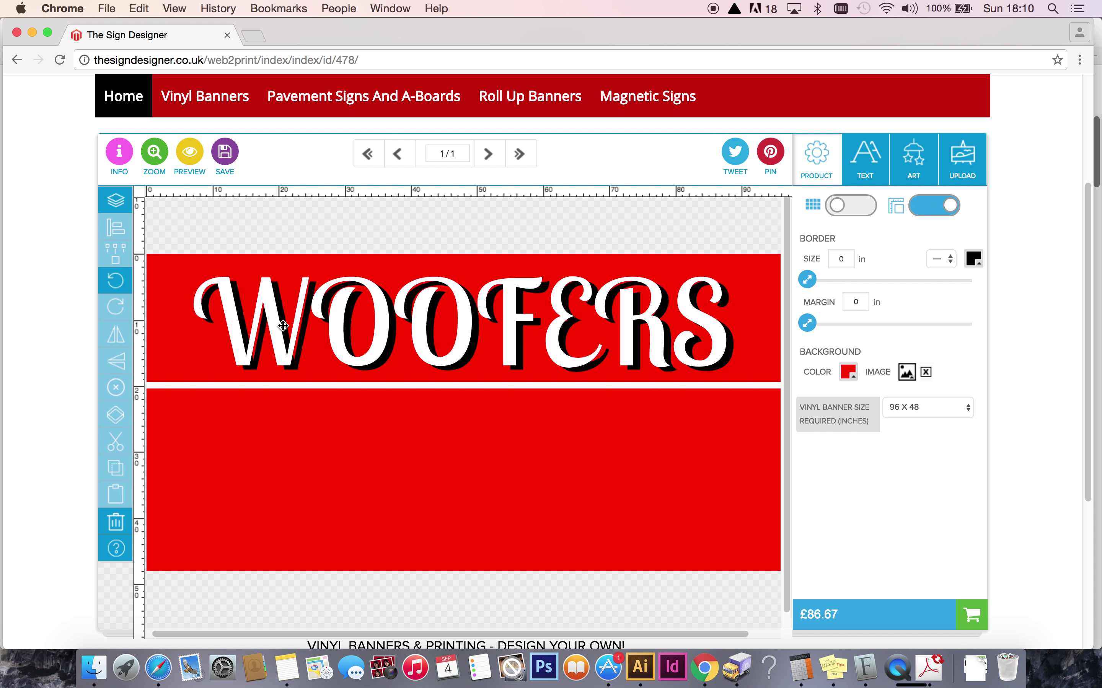
pyautogui.click(283, 325)
pyautogui.click(825, 462)
pyautogui.click(865, 464)
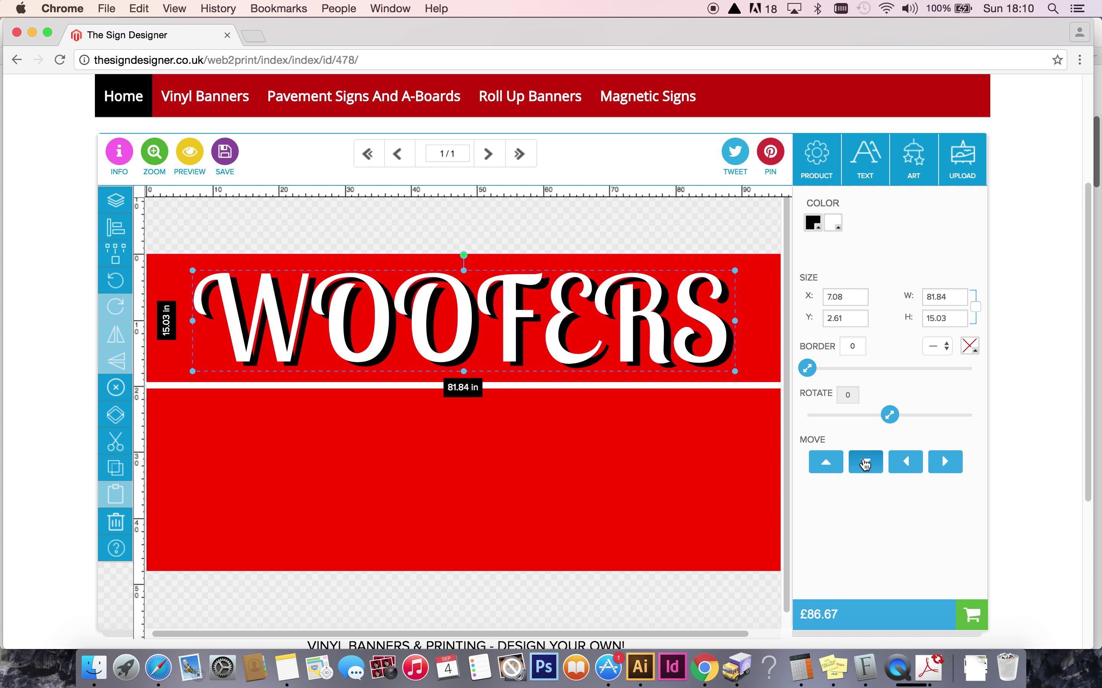
pyautogui.click(465, 468)
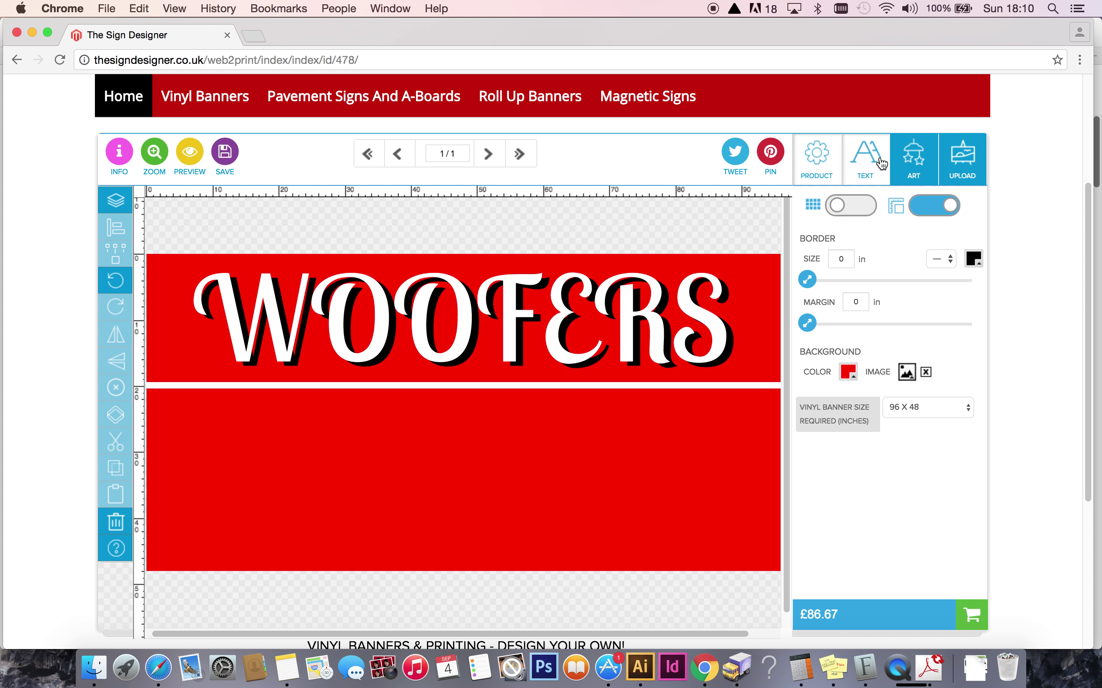
# Type DOG WALKING, DOG GROOMING and OVERNIGHT STAYS on separate lines in a new text entry.
pyautogui.click(864, 164)
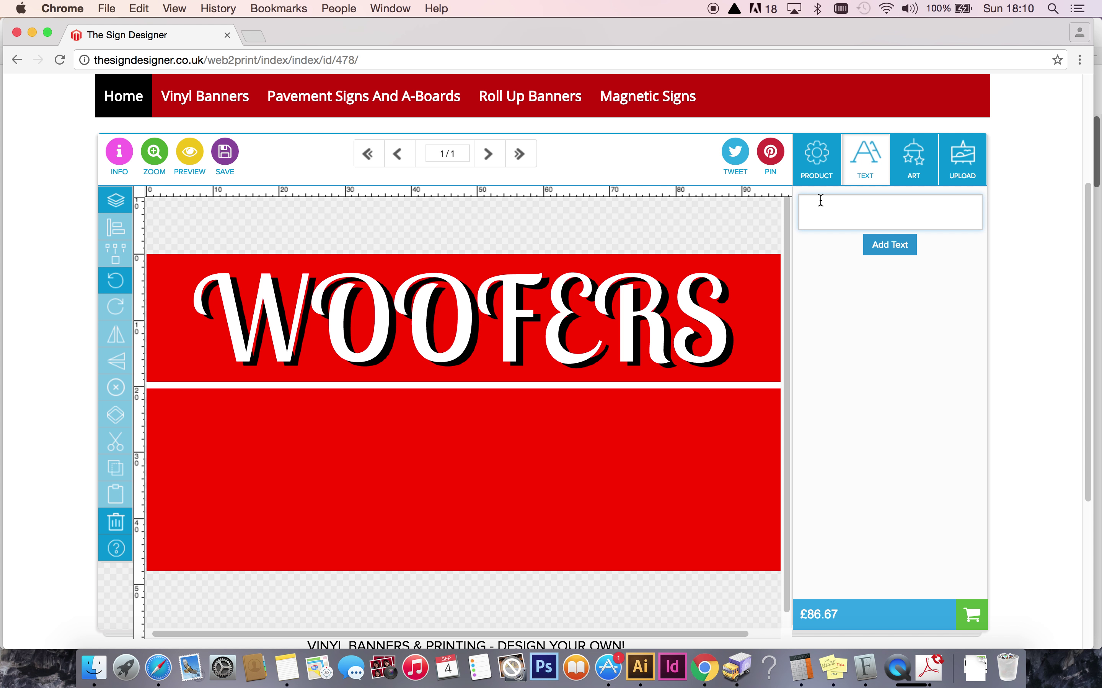
pyautogui.write('DOG GROOMING')
pyautogui.press('Return')
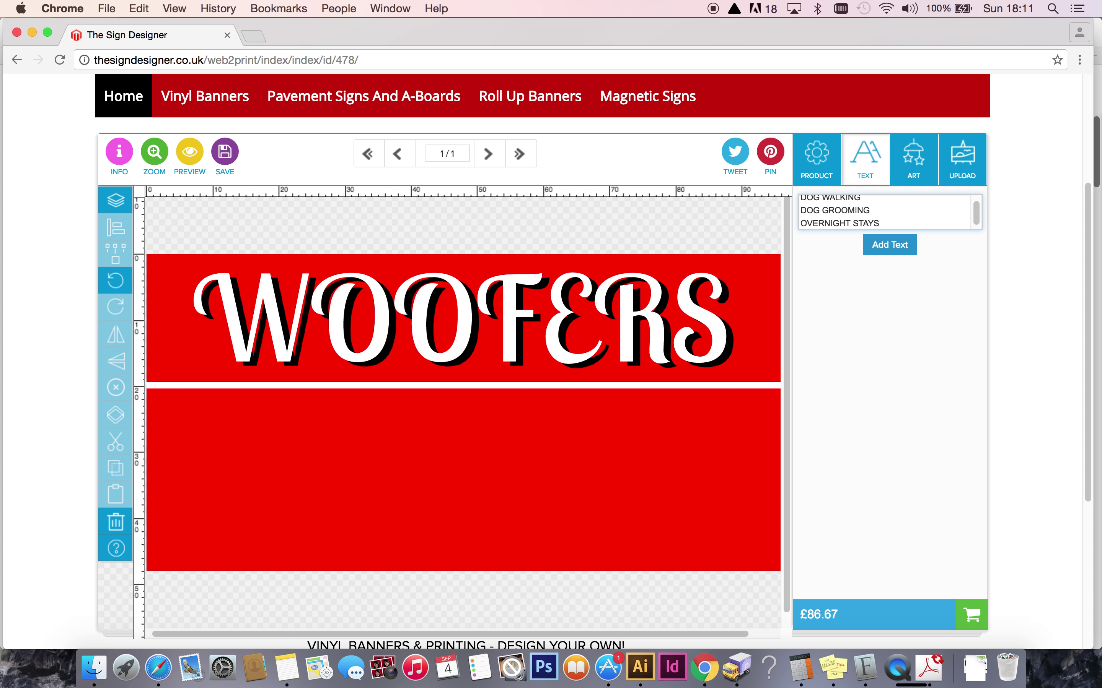
# Add the service list text, move it to the lower left and colour it white.
pyautogui.click(888, 246)
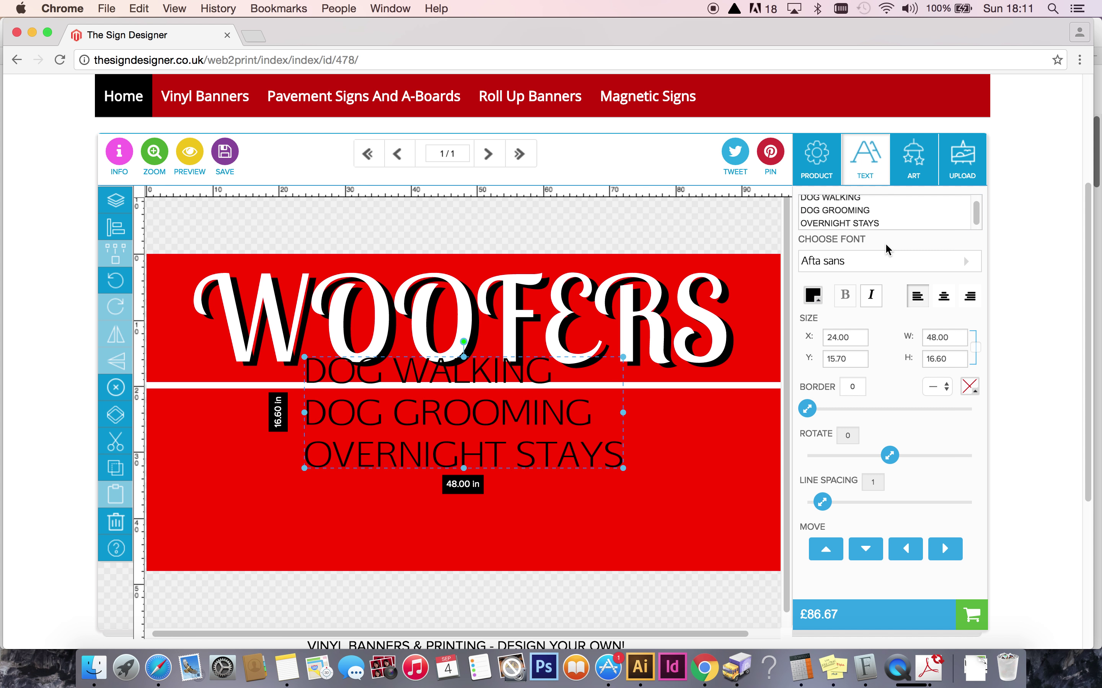
pyautogui.moveTo(462, 412); pyautogui.dragTo(345, 455)
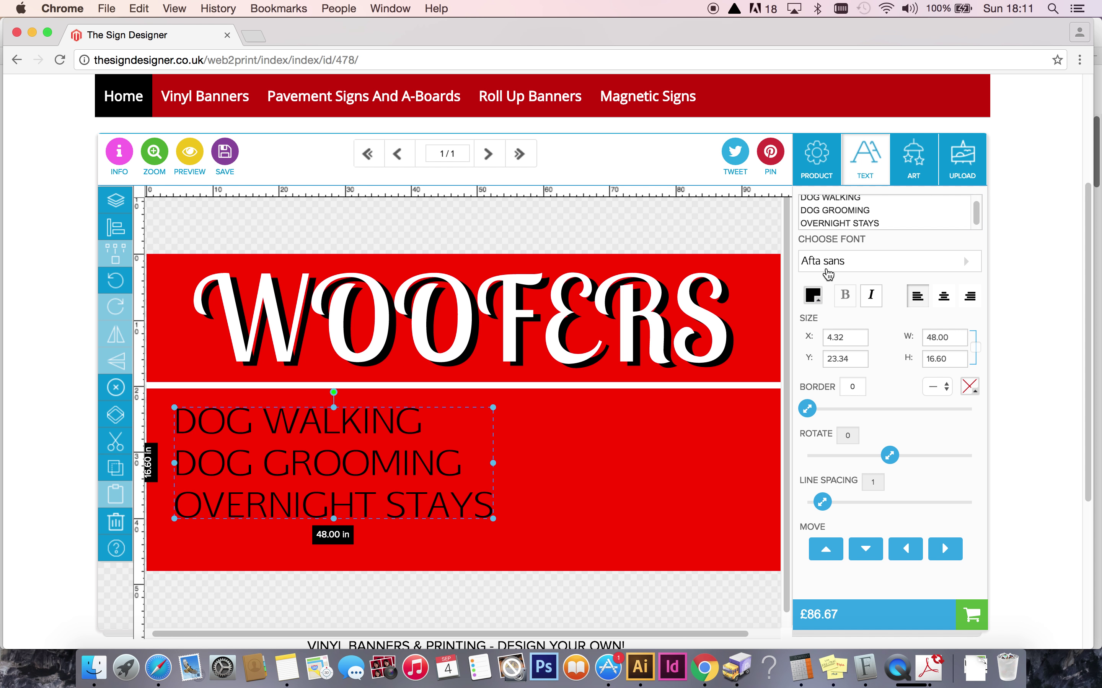
pyautogui.click(812, 296)
pyautogui.click(879, 299)
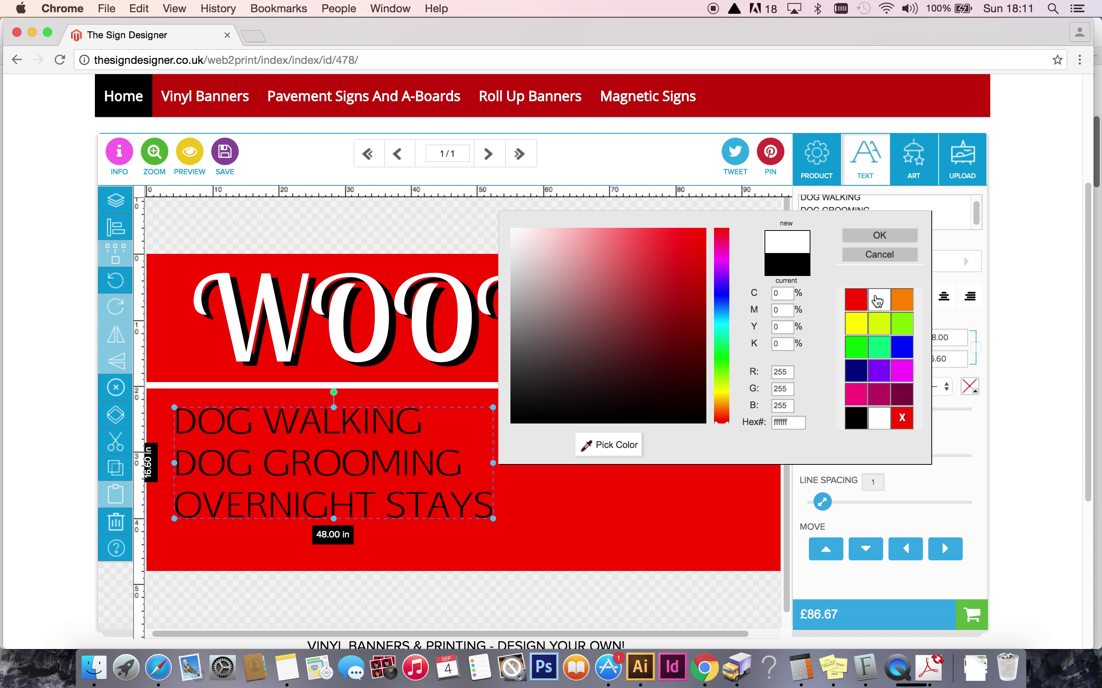
pyautogui.click(879, 234)
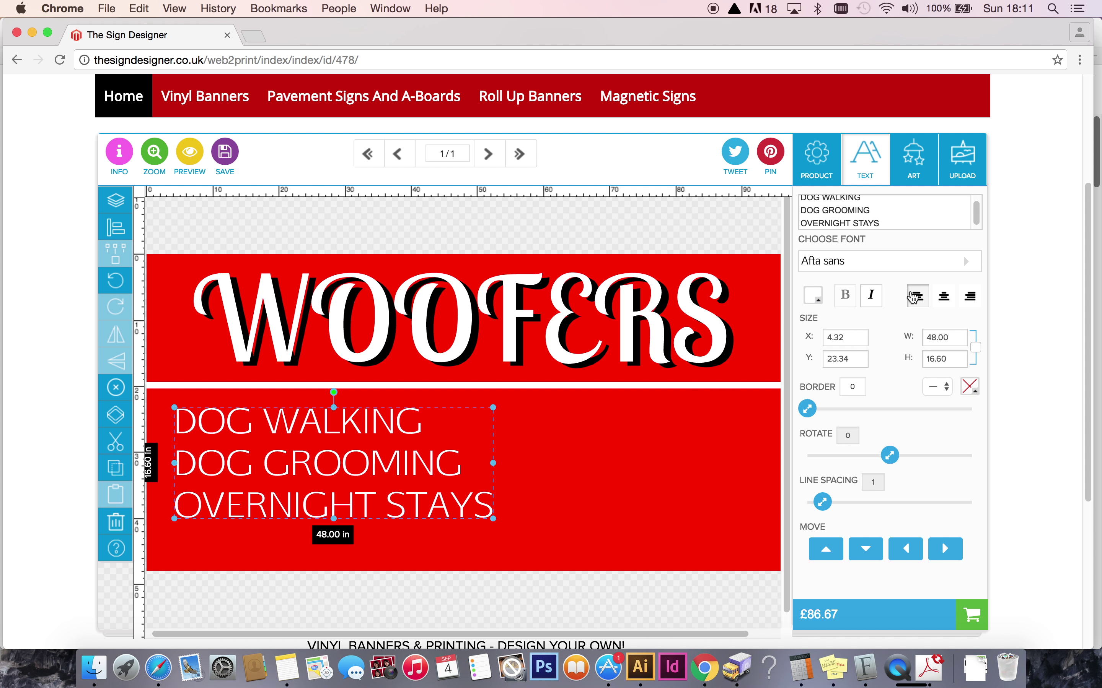
# Switch the service list to Mamelon and enlarge it to about 49.57 in wide.
pyautogui.click(965, 262)
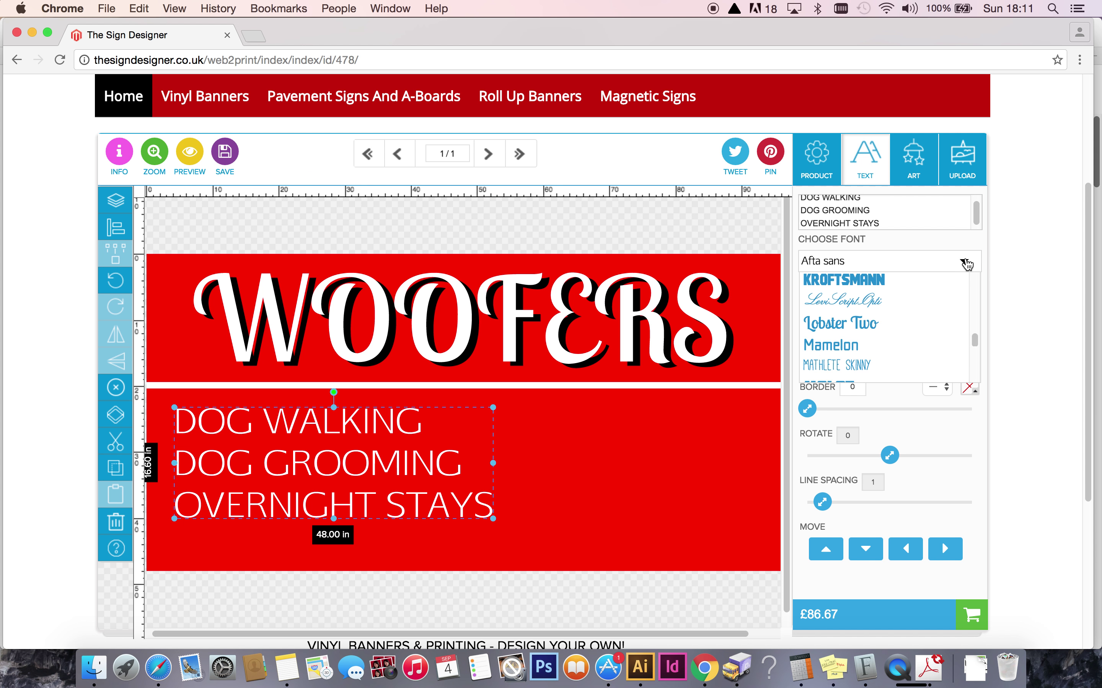
pyautogui.click(833, 346)
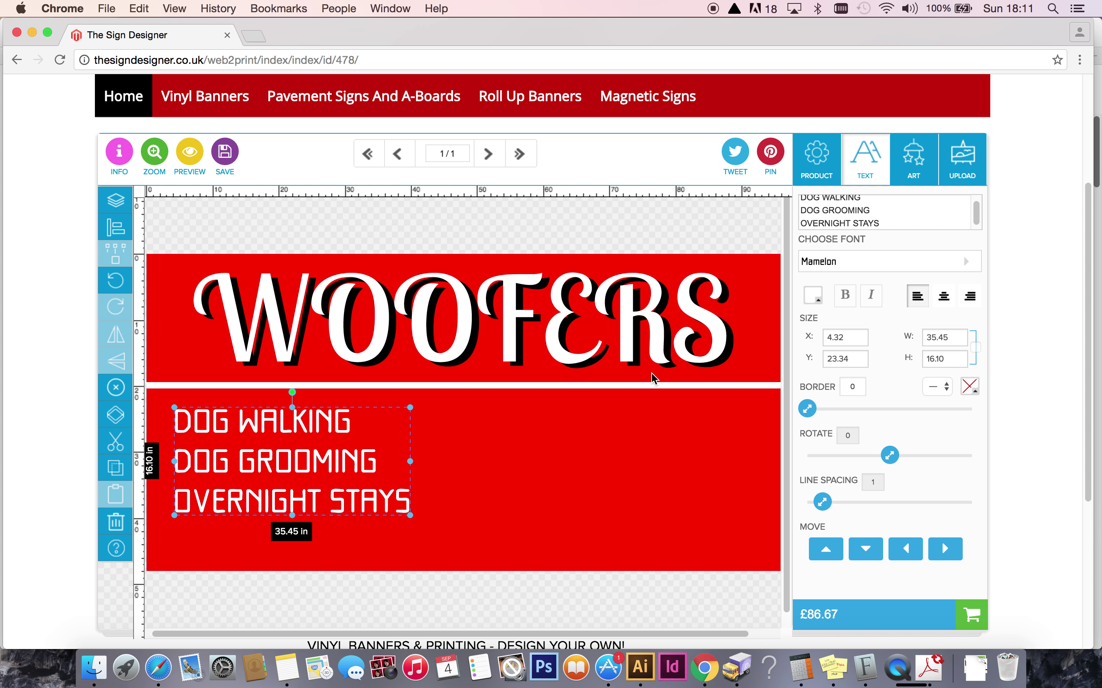
pyautogui.moveTo(411, 408); pyautogui.dragTo(417, 404)
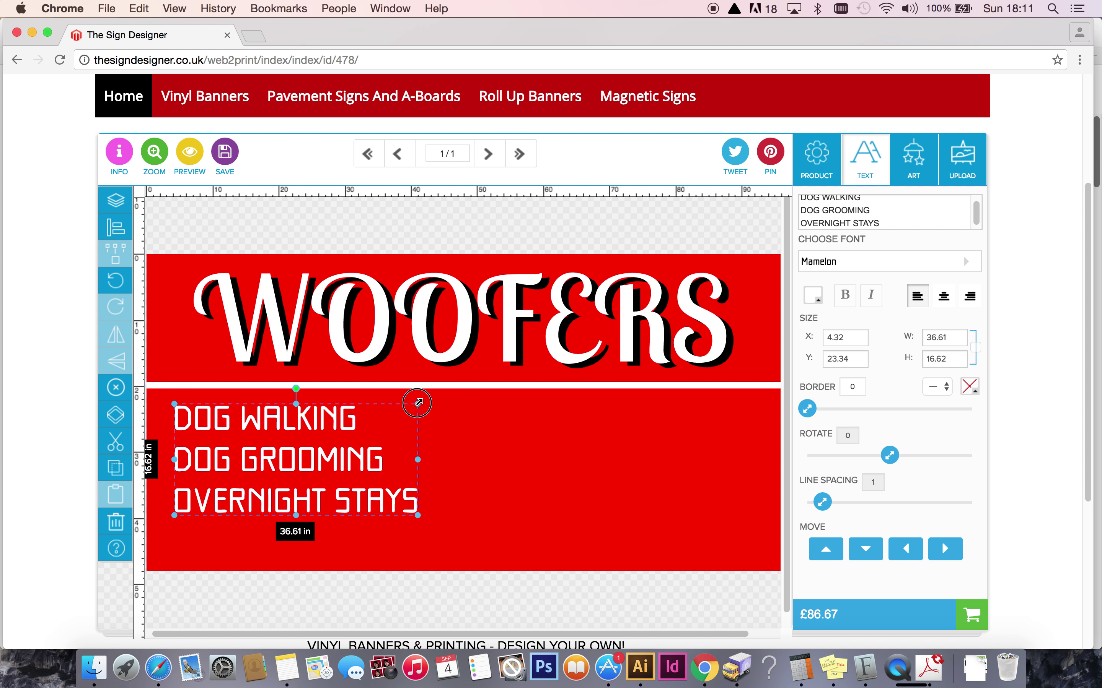
pyautogui.moveTo(419, 518); pyautogui.dragTo(503, 571)
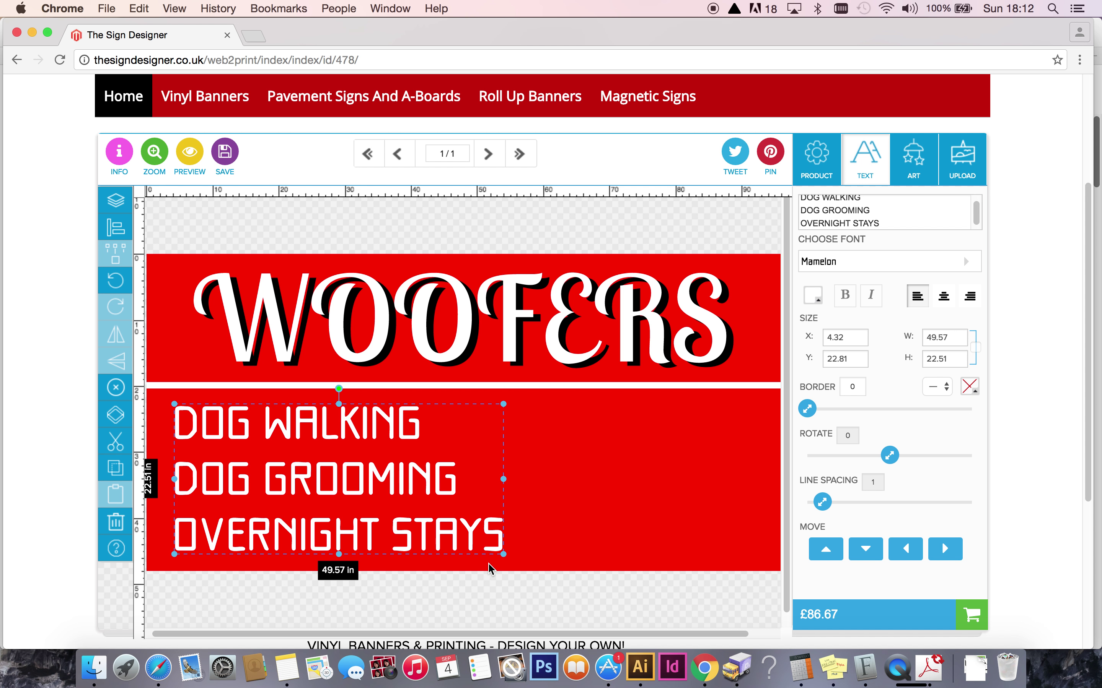
pyautogui.moveTo(368, 471); pyautogui.dragTo(357, 469)
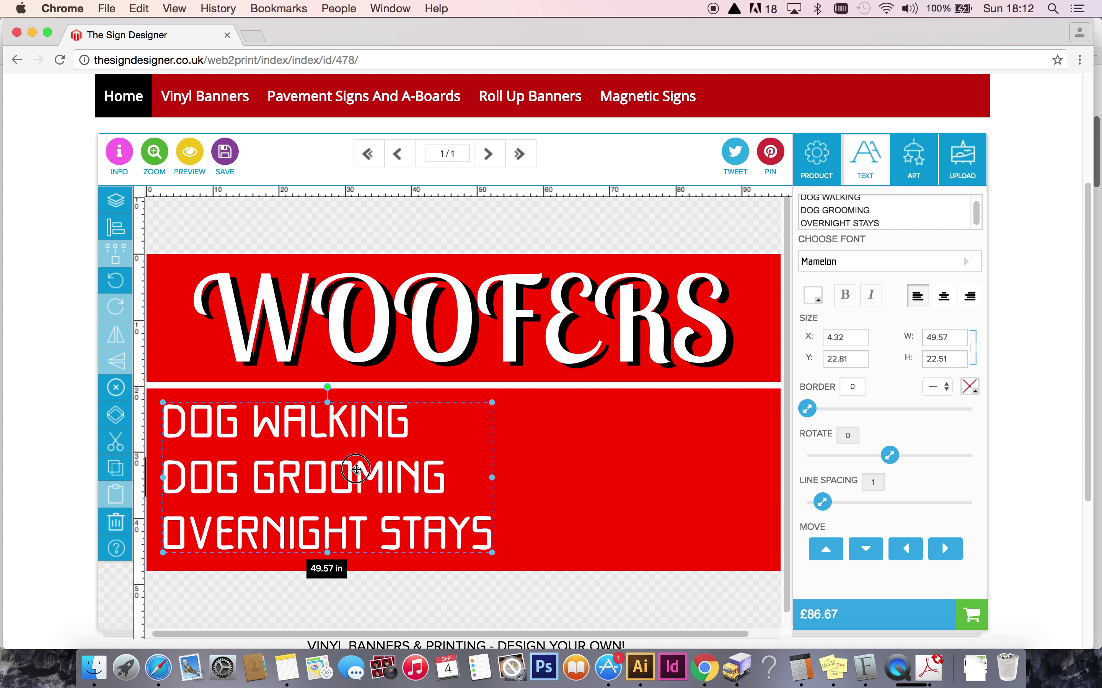
pyautogui.click(572, 476)
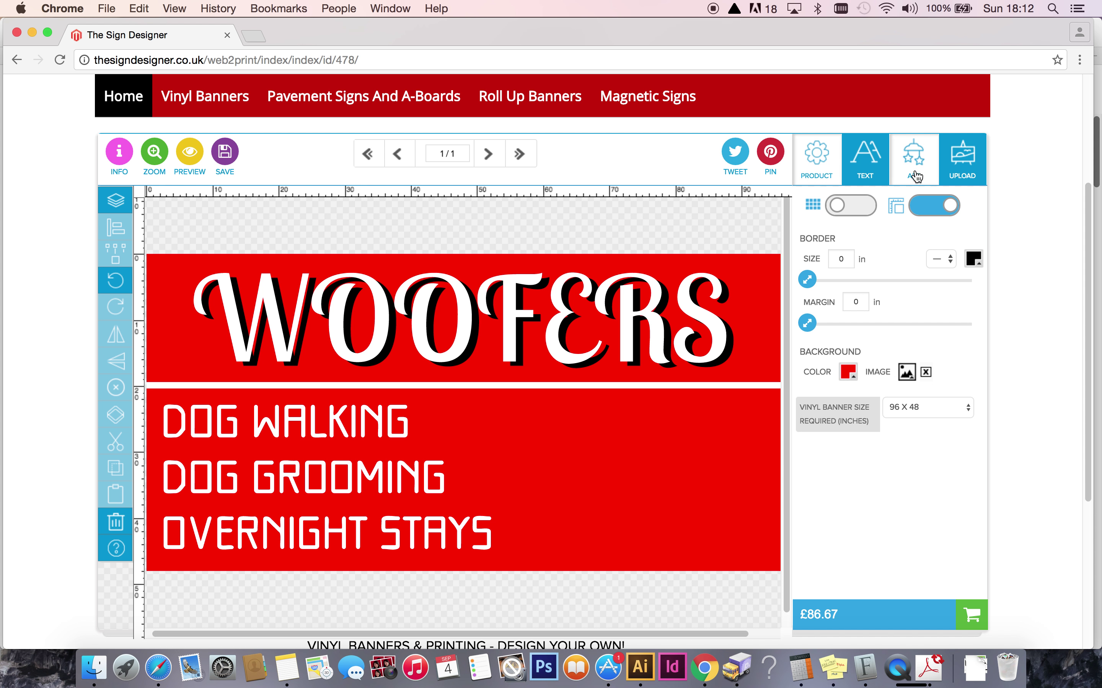
# Add the Instagram icon from the Social Sharing clip art onto the lower red panel.
pyautogui.click(916, 157)
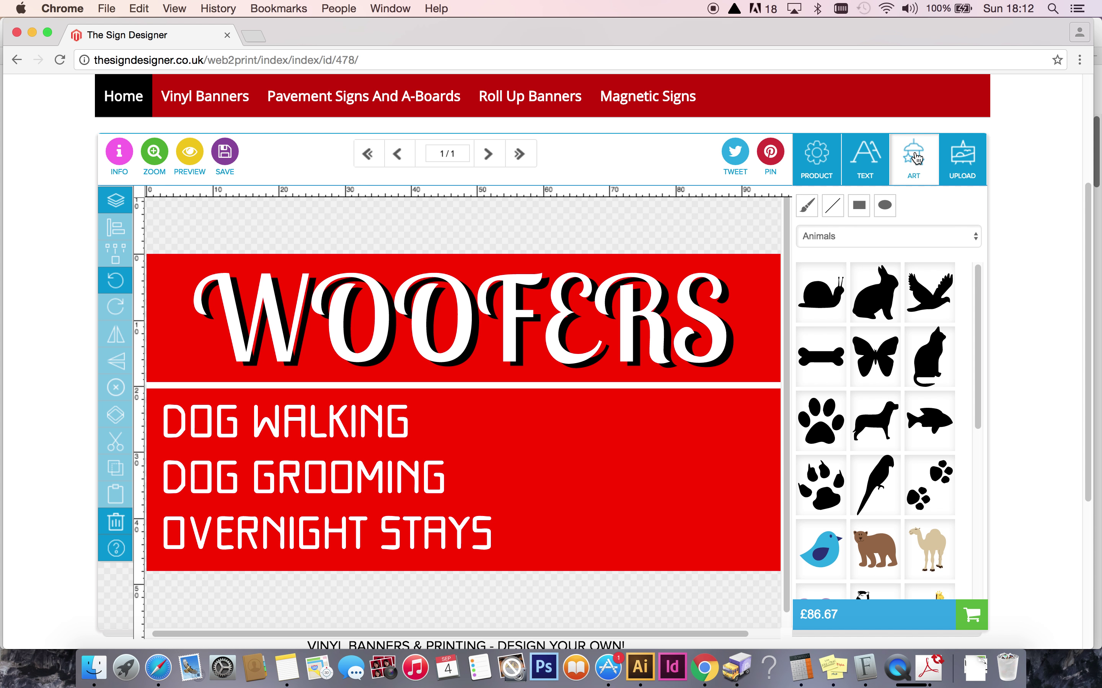
pyautogui.click(901, 236)
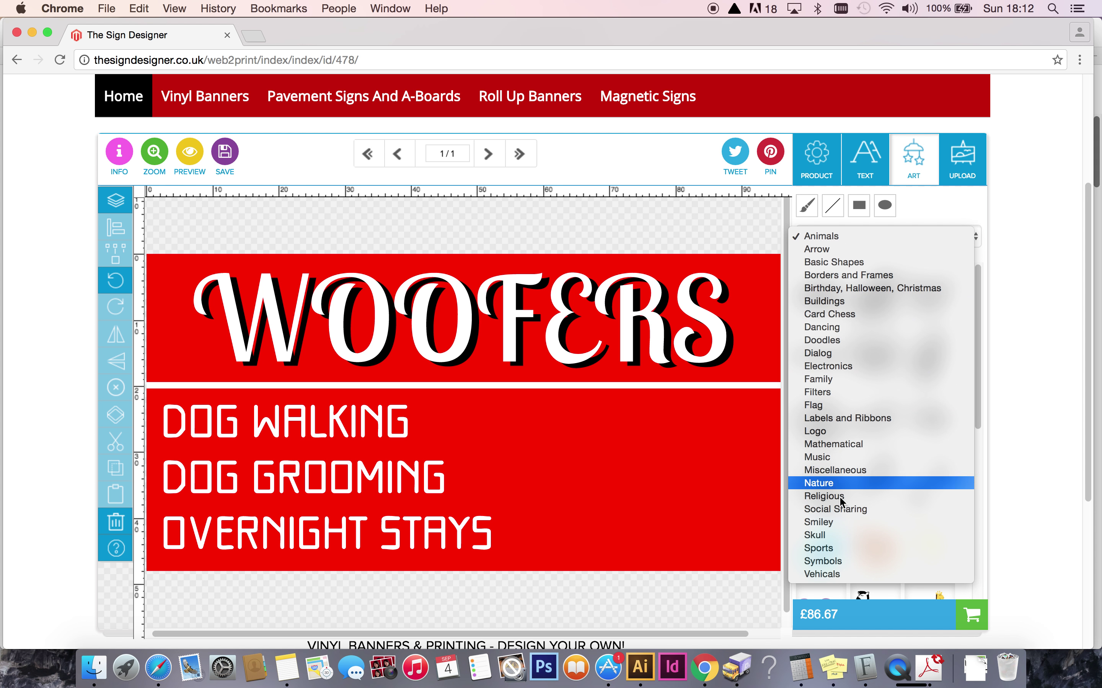
pyautogui.click(827, 509)
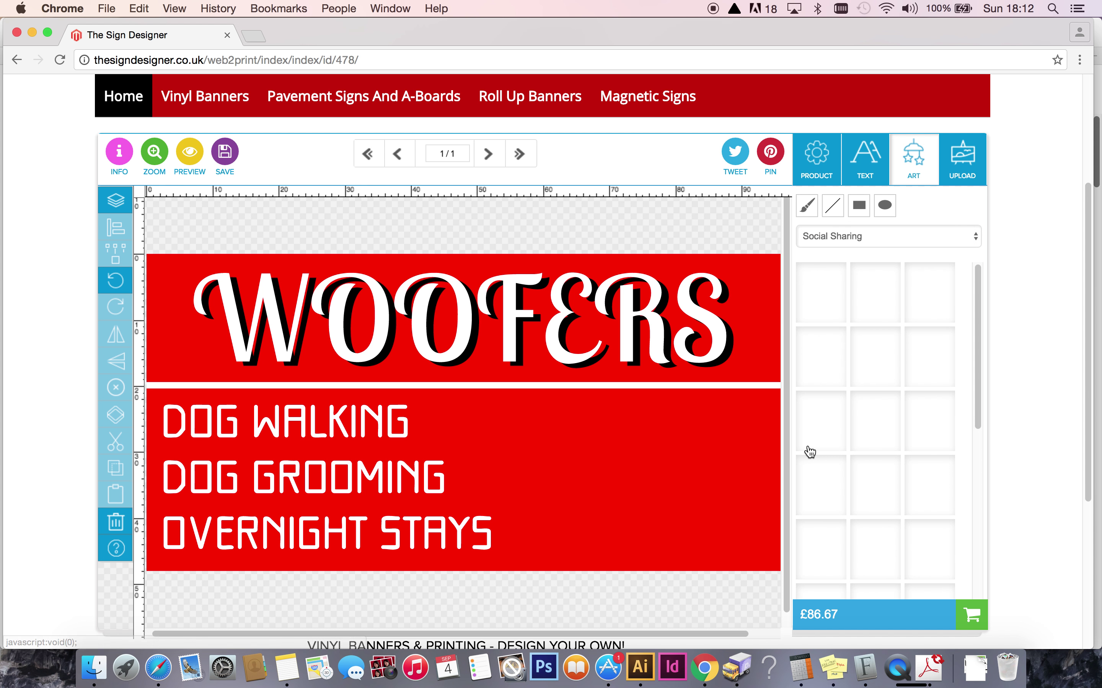
pyautogui.scroll(-2, 1087, 359)
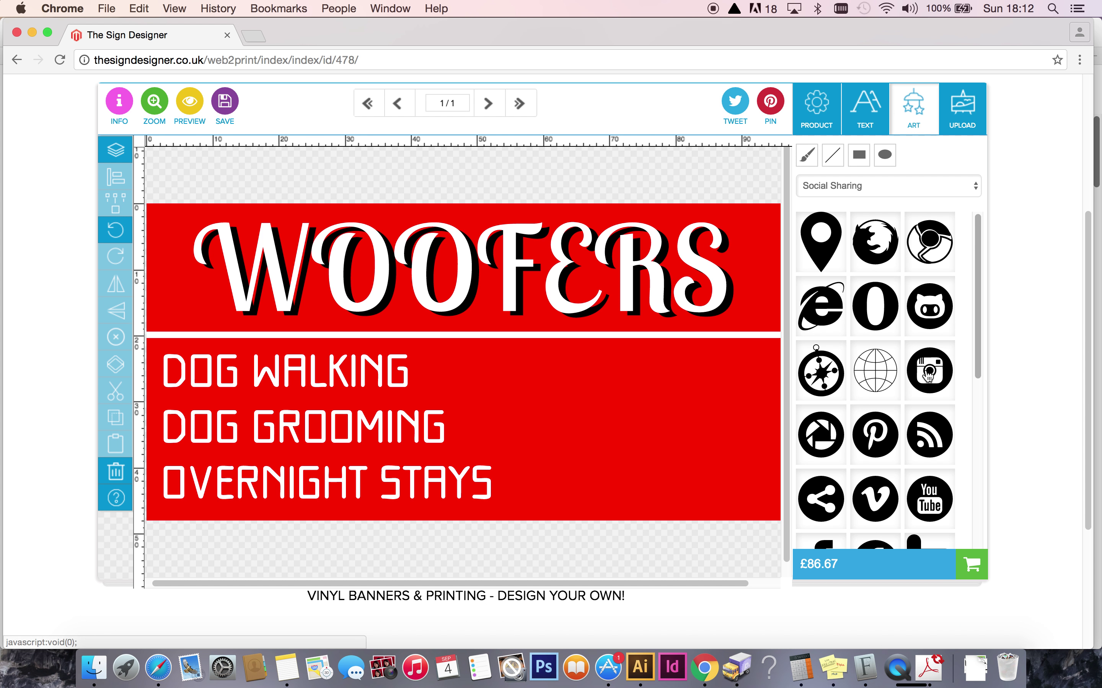
pyautogui.click(929, 368)
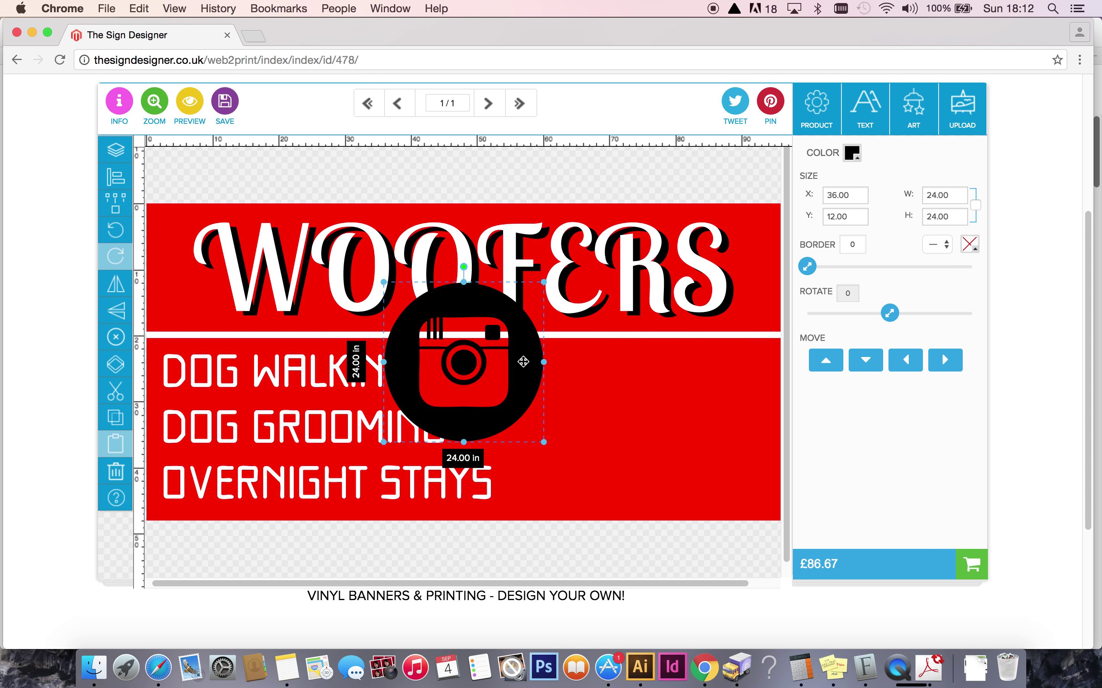
pyautogui.moveTo(523, 361); pyautogui.dragTo(608, 412)
# Resize the Instagram icon proportionally to 6 inches and place it beside DOG WALKING.
pyautogui.click(953, 195)
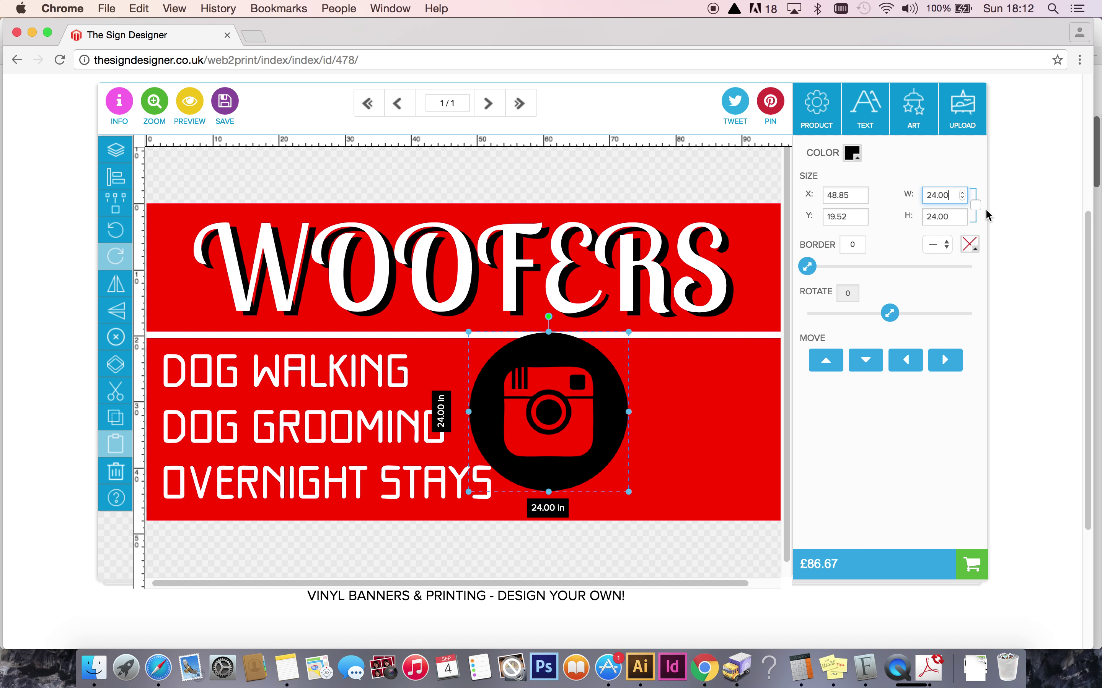
pyautogui.click(976, 206)
pyautogui.moveTo(951, 195); pyautogui.dragTo(920, 195)
pyautogui.moveTo(948, 196); pyautogui.dragTo(895, 194)
pyautogui.write('4')
pyautogui.press('Return')
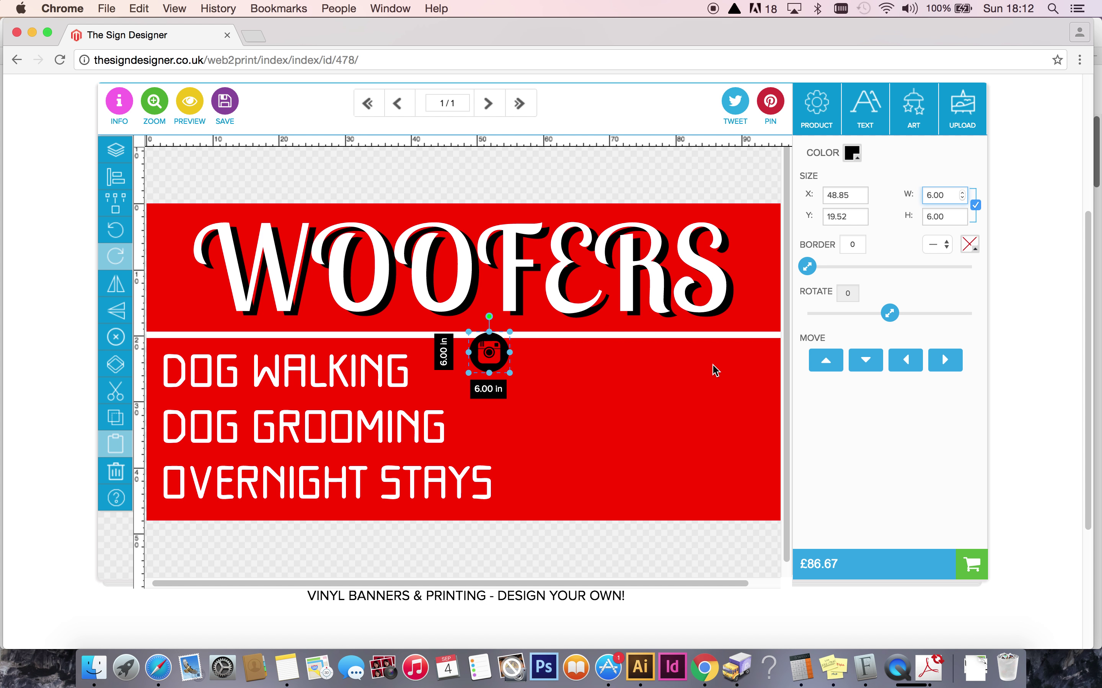
pyautogui.moveTo(501, 345); pyautogui.dragTo(547, 373)
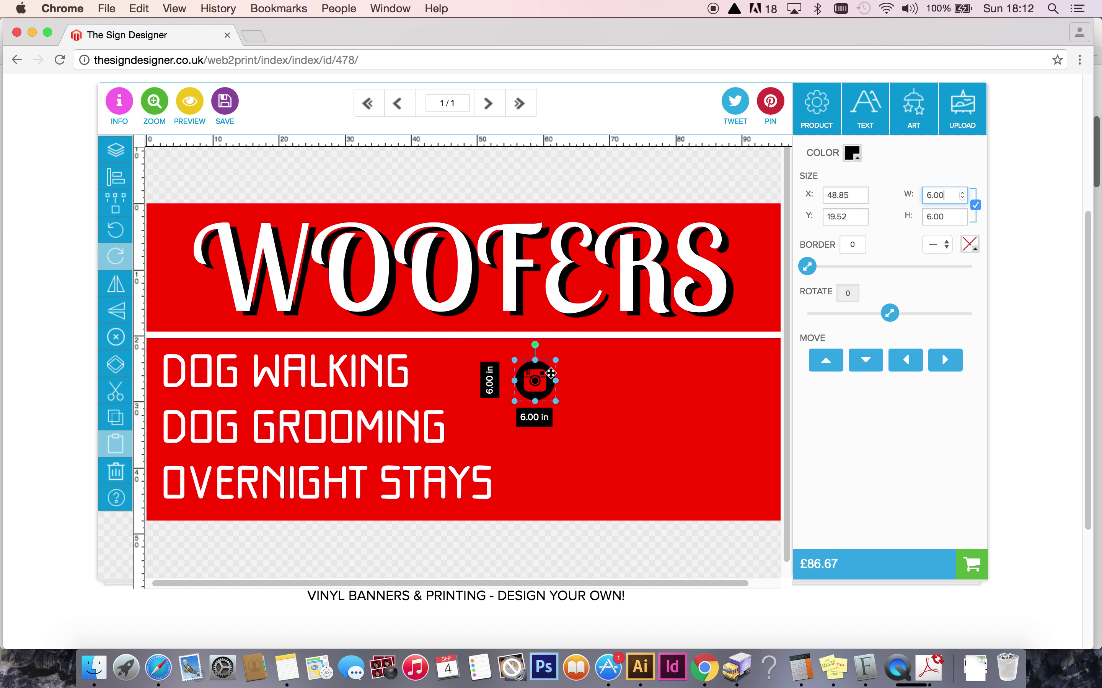
pyautogui.click(914, 120)
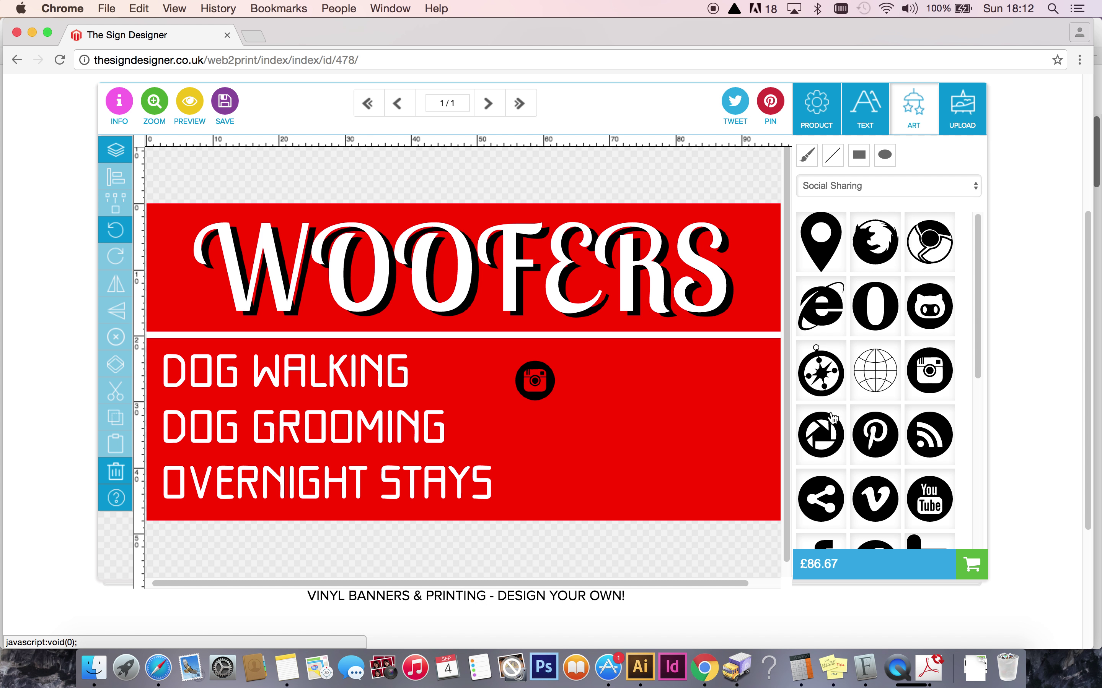
# Add the Facebook icon from Social Sharing and move it onto the lower red panel.
pyautogui.scroll(-3, 1082, 392)
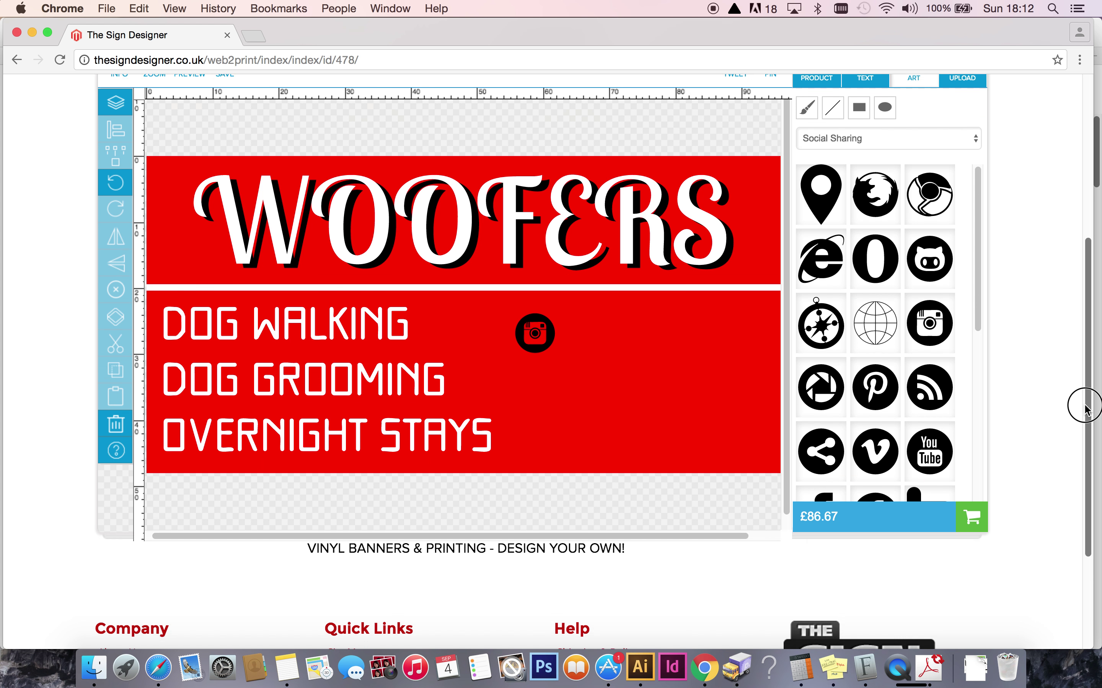
pyautogui.scroll(2, 1082, 396)
pyautogui.moveTo(979, 314); pyautogui.dragTo(958, 375)
pyautogui.click(863, 450)
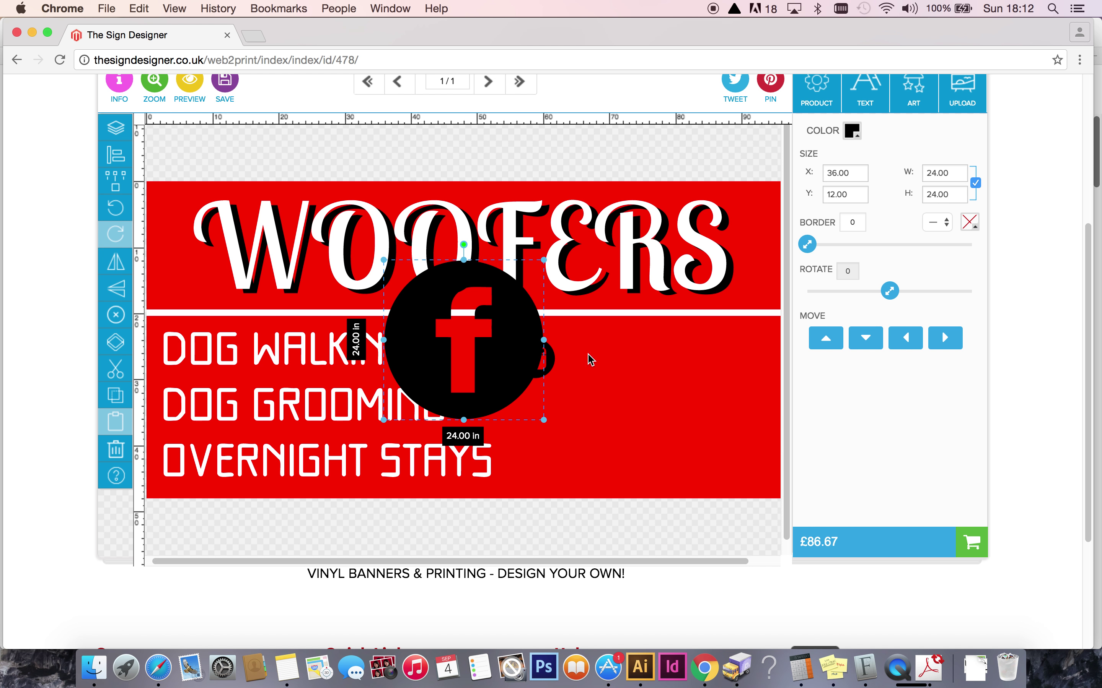
pyautogui.moveTo(521, 334); pyautogui.dragTo(709, 404)
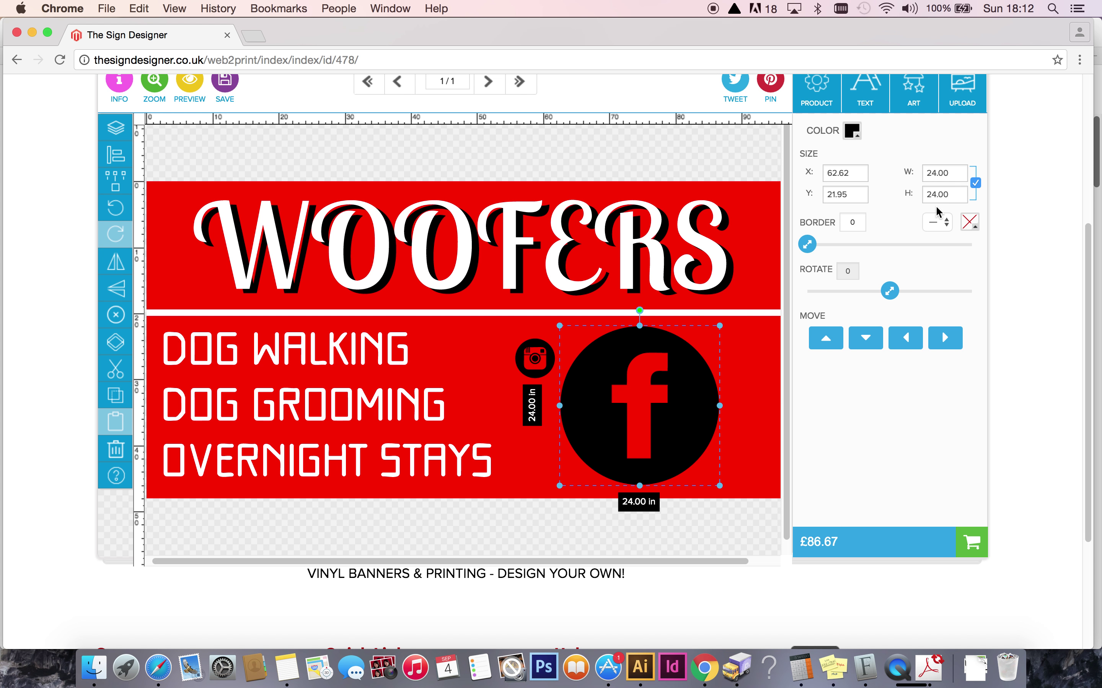
# Resize the Facebook icon to 6 inches wide, just right of the Instagram icon.
pyautogui.doubleClick(913, 172)
pyautogui.write('4')
pyautogui.press('Return')
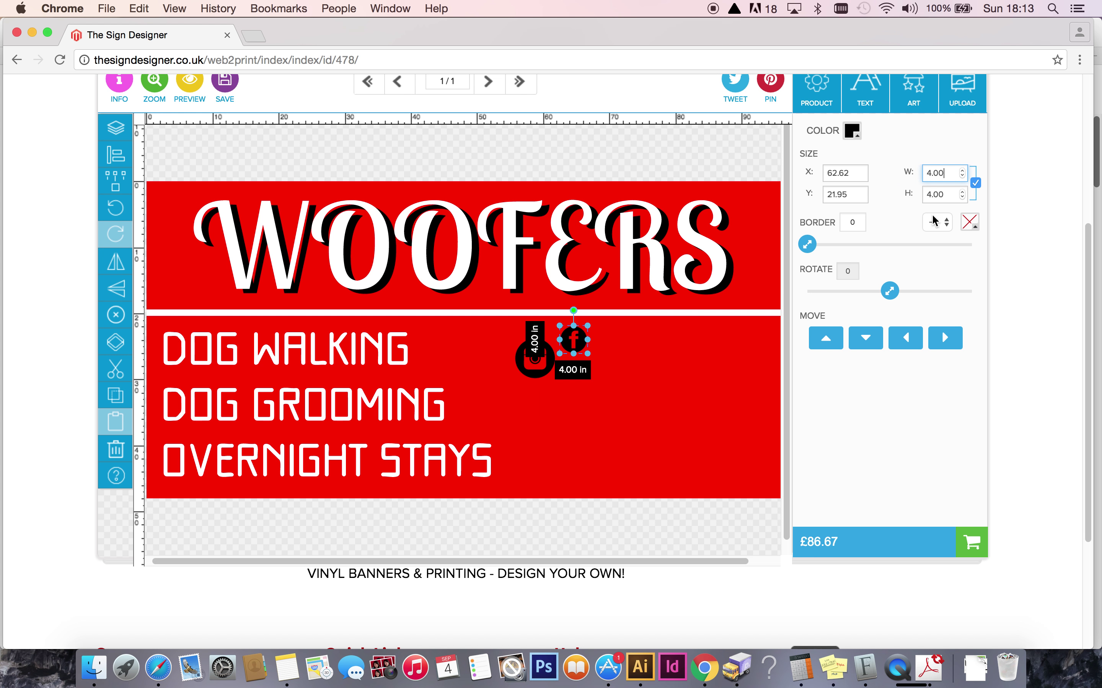
pyautogui.doubleClick(936, 172)
pyautogui.write('6')
pyautogui.press('Return')
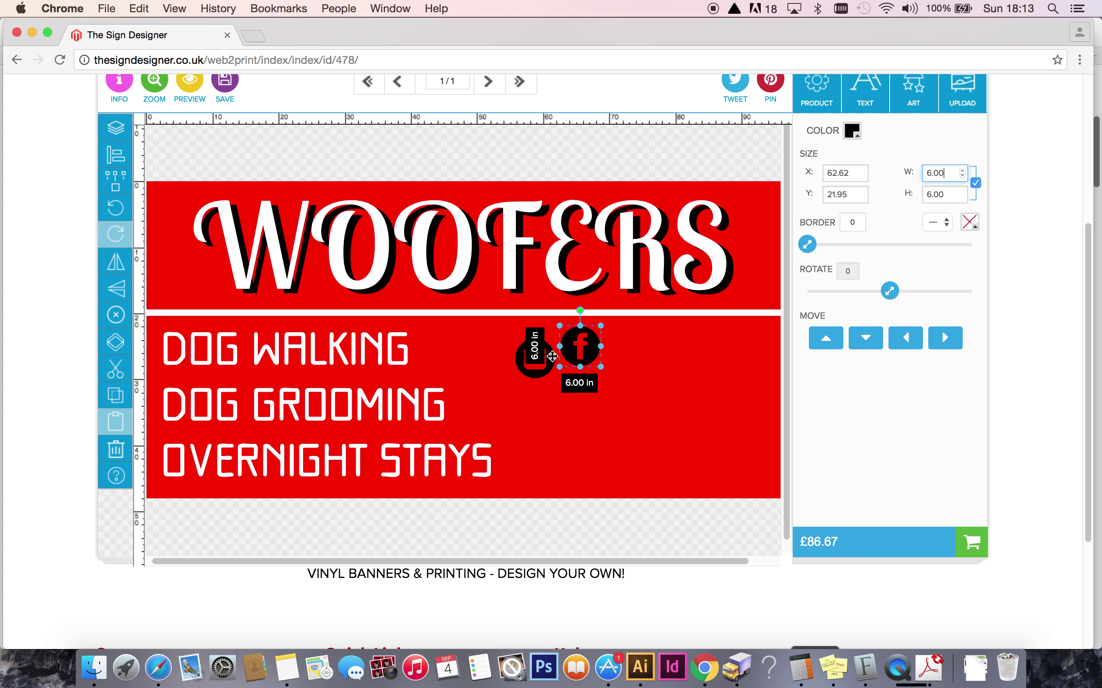
pyautogui.click(648, 382)
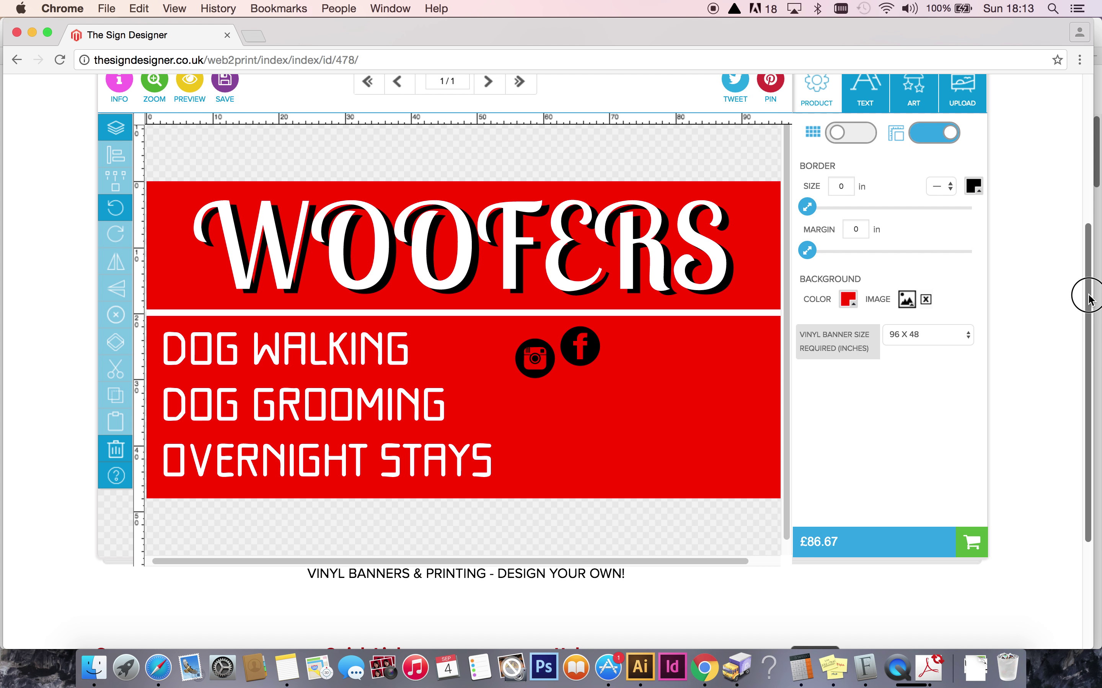
pyautogui.moveTo(1088, 298); pyautogui.dragTo(1085, 264)
# Add a 6.00-inch Twitter icon and line it up with the Instagram and Facebook circles.
pyautogui.click(909, 157)
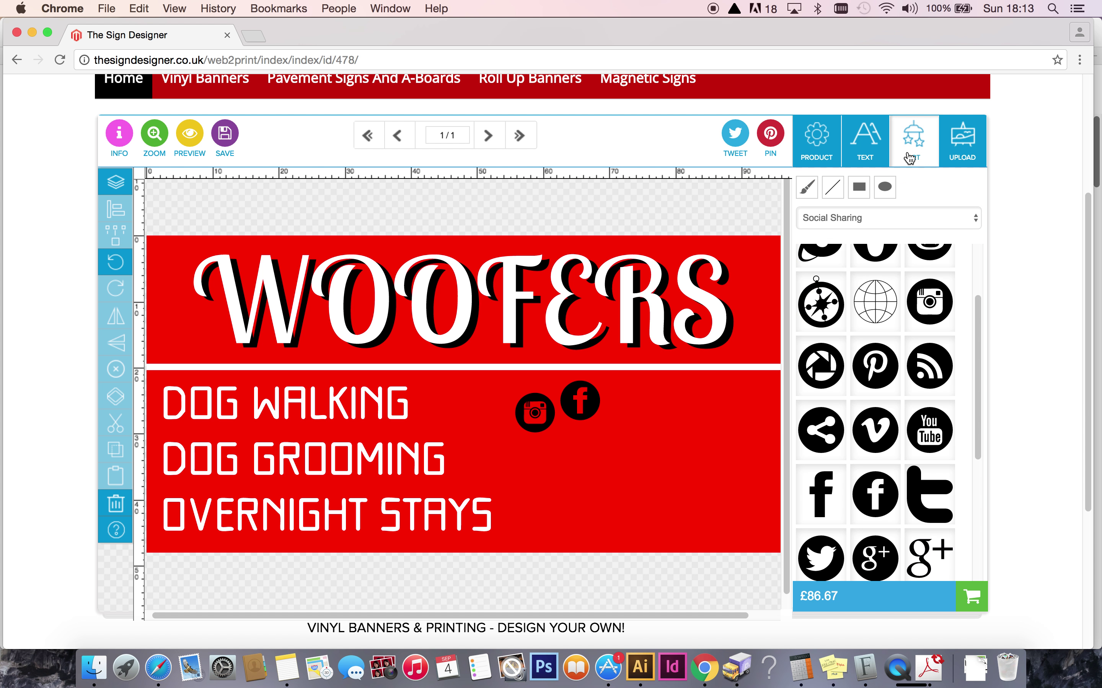
pyautogui.click(820, 553)
pyautogui.moveTo(641, 428); pyautogui.dragTo(664, 459)
pyautogui.doubleClick(948, 228)
pyautogui.write('6.00')
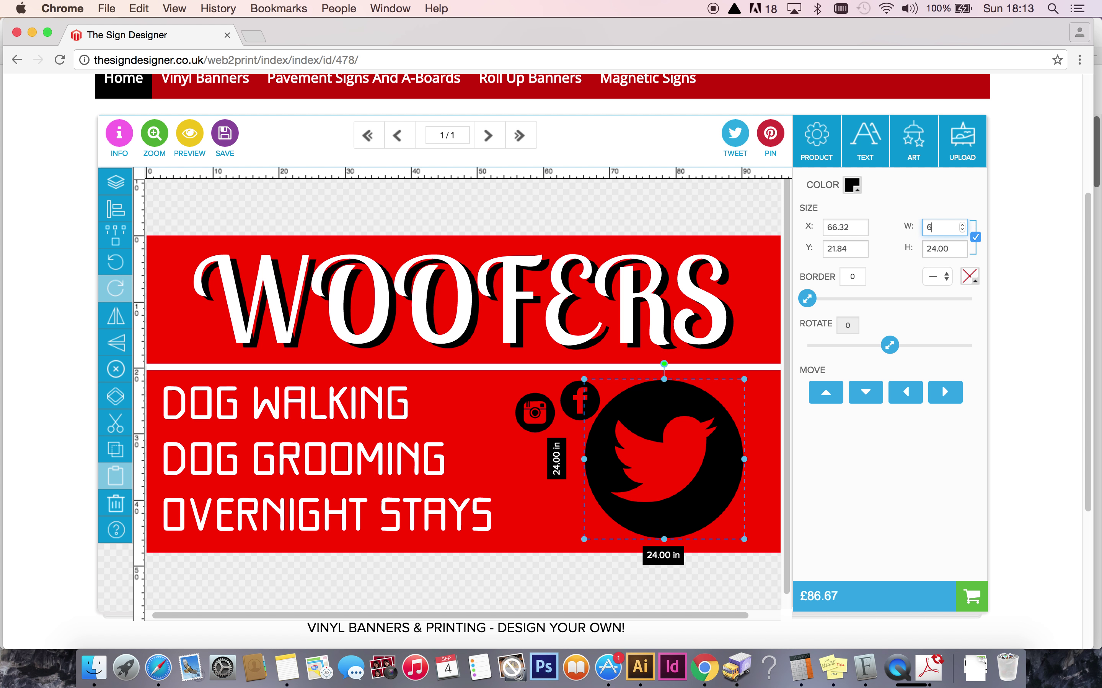
pyautogui.click(611, 444)
pyautogui.moveTo(620, 413); pyautogui.dragTo(641, 446)
pyautogui.moveTo(535, 428); pyautogui.dragTo(584, 446)
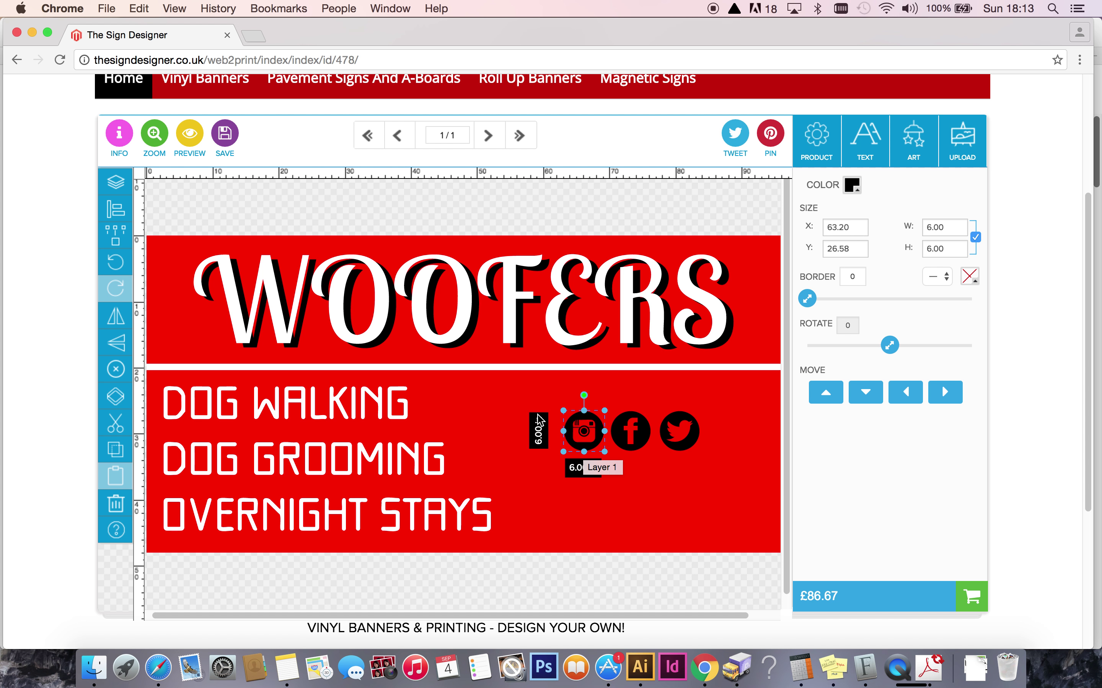
pyautogui.click(532, 396)
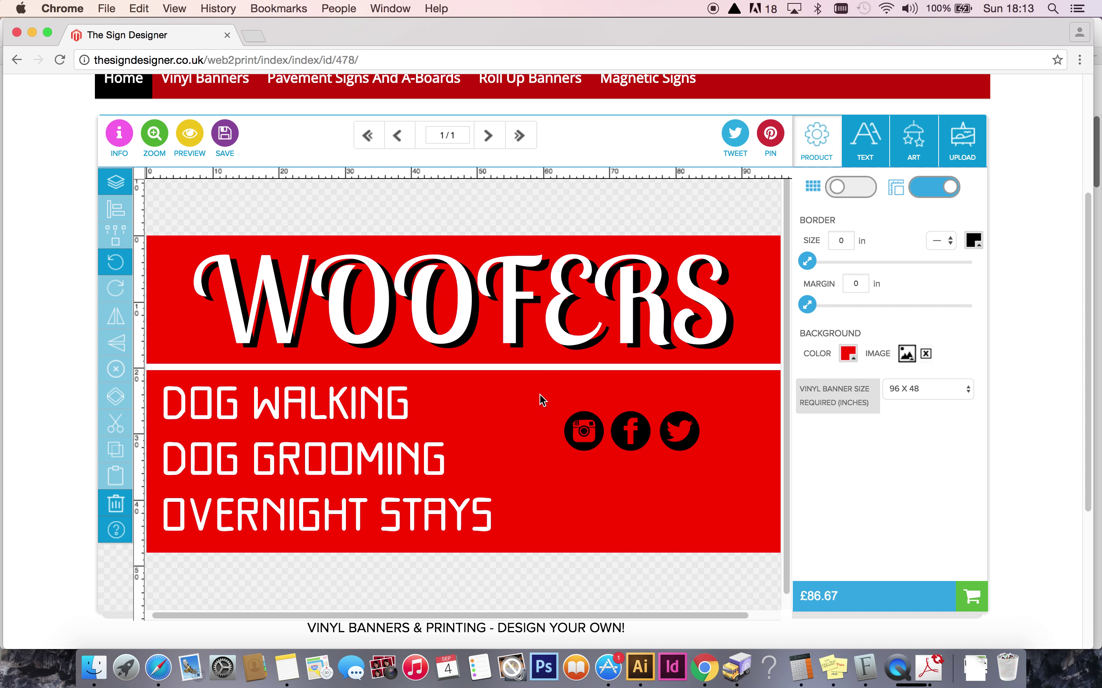
# Top-align the Instagram, Facebook and Twitter icons, then reselect all three.
pyautogui.moveTo(539, 396); pyautogui.dragTo(732, 474)
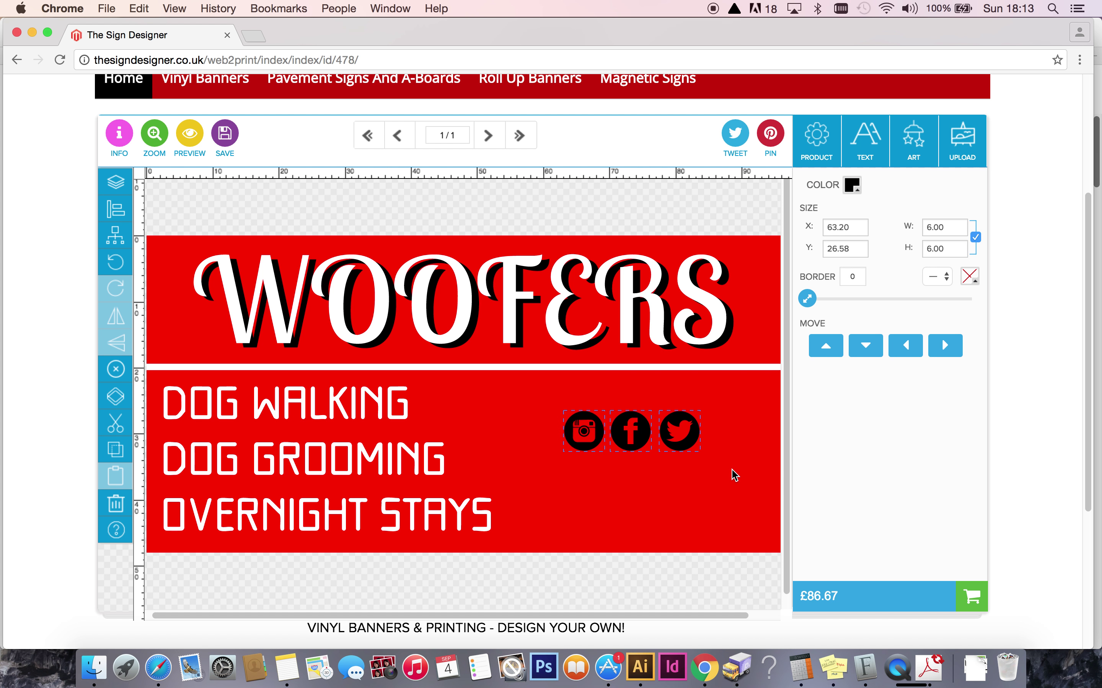
pyautogui.click(113, 204)
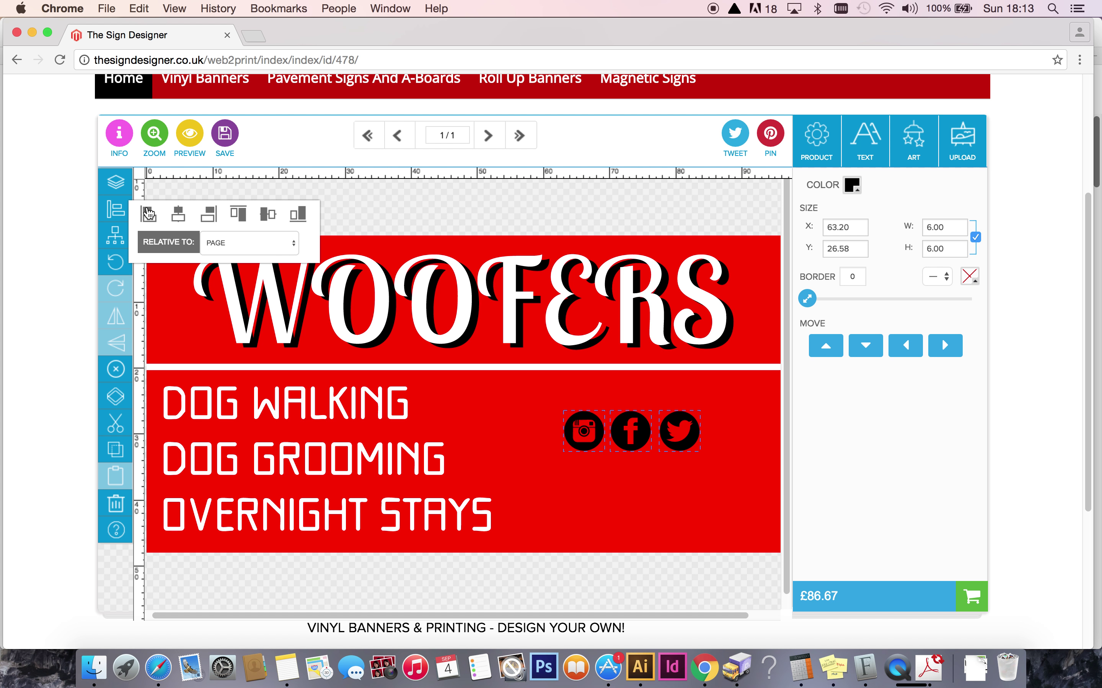
pyautogui.click(269, 217)
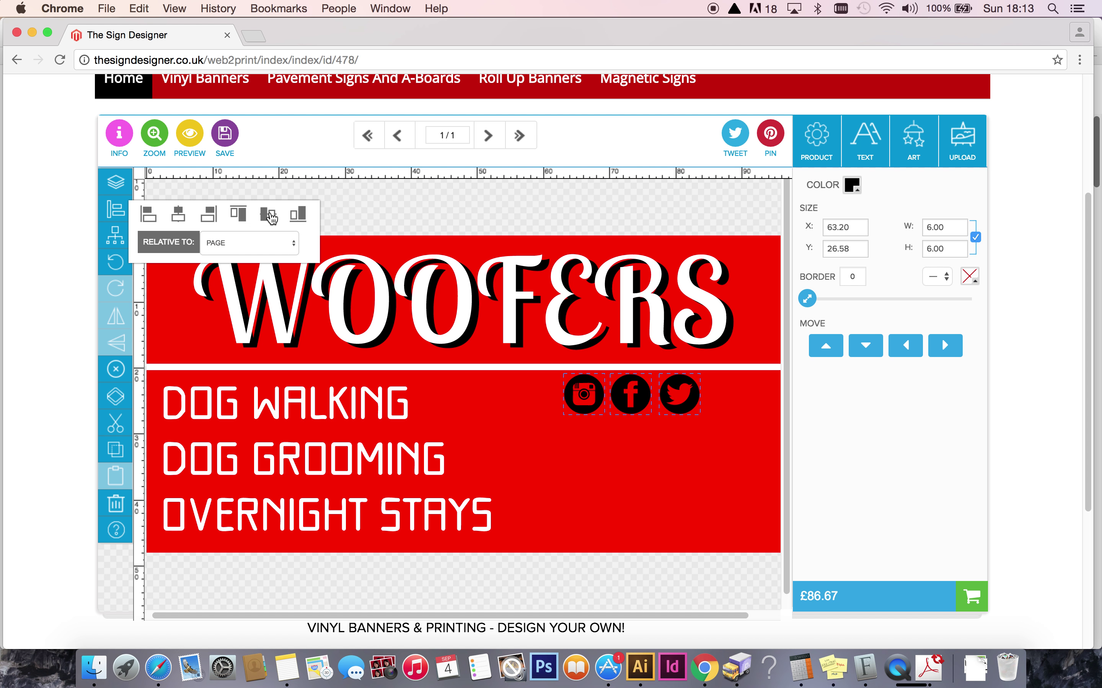
pyautogui.click(650, 439)
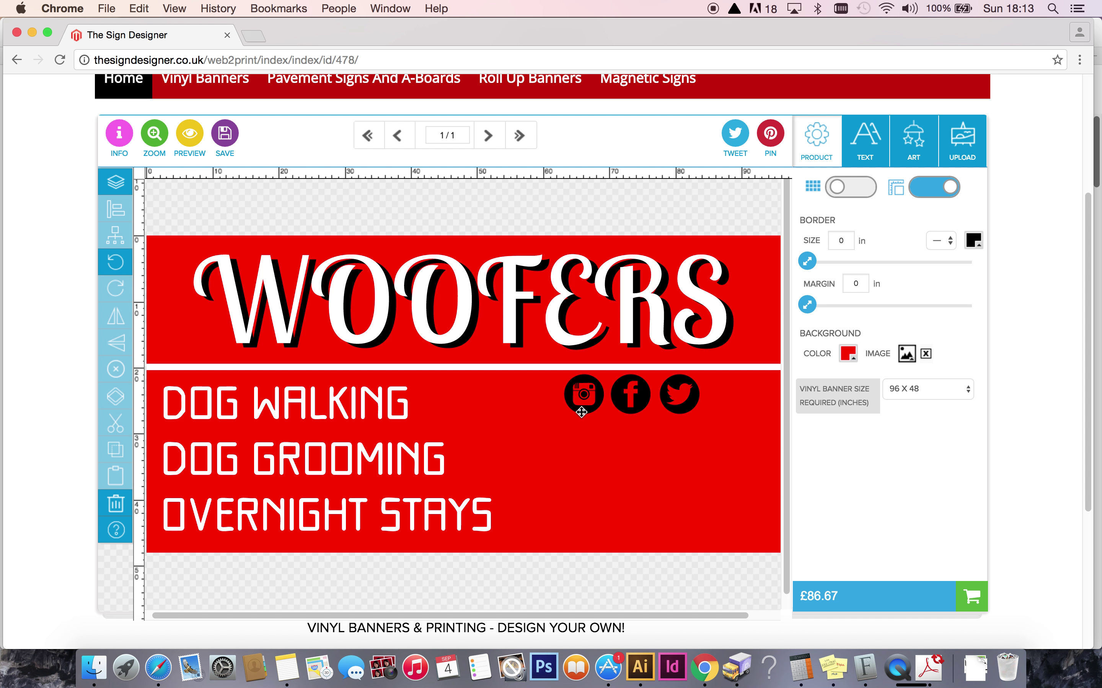
pyautogui.moveTo(556, 441); pyautogui.dragTo(733, 388)
pyautogui.click(677, 444)
pyautogui.click(577, 407)
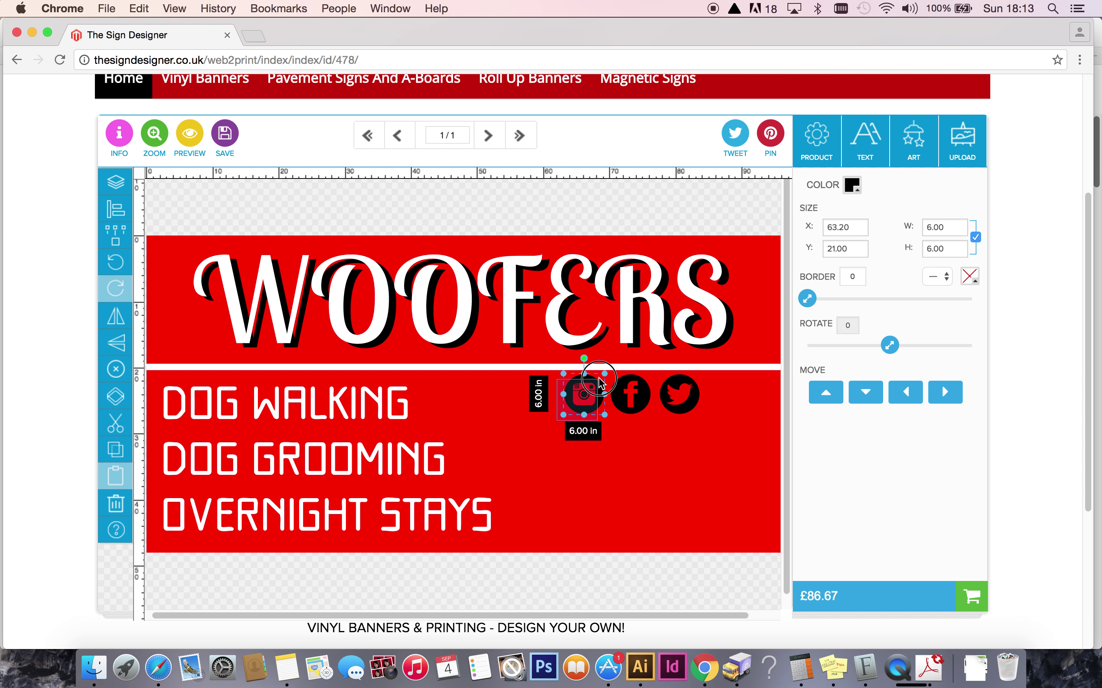
pyautogui.moveTo(588, 419); pyautogui.dragTo(713, 413)
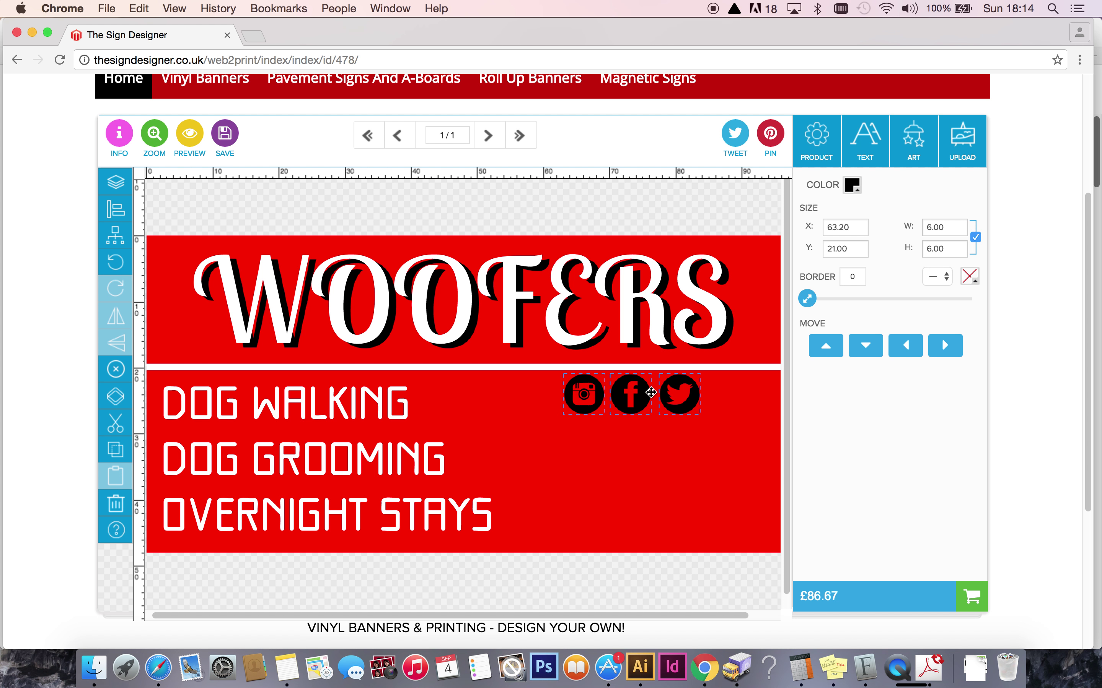
# Make the three social icons white and nudge Facebook to the right.
pyautogui.click(851, 184)
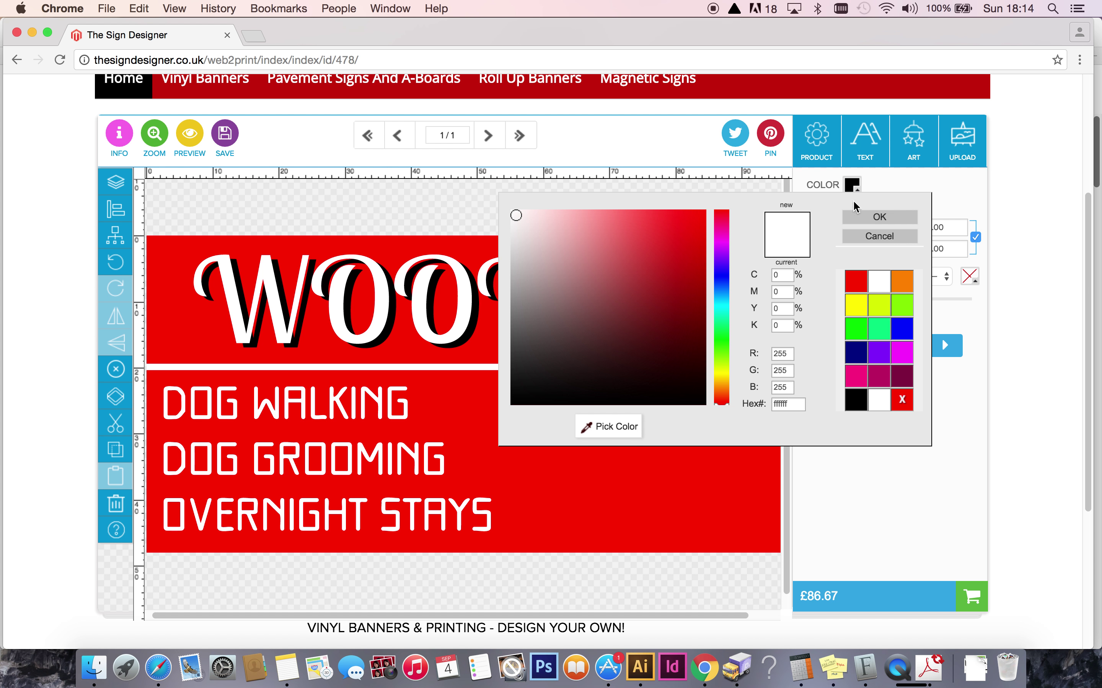
pyautogui.click(879, 217)
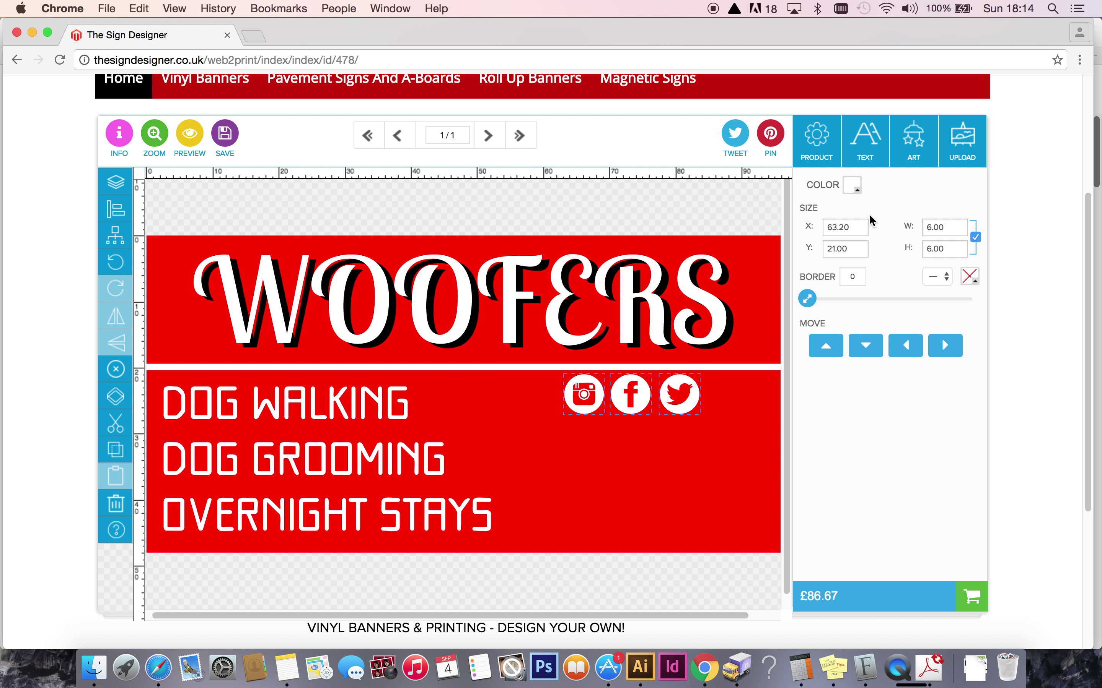
pyautogui.click(592, 438)
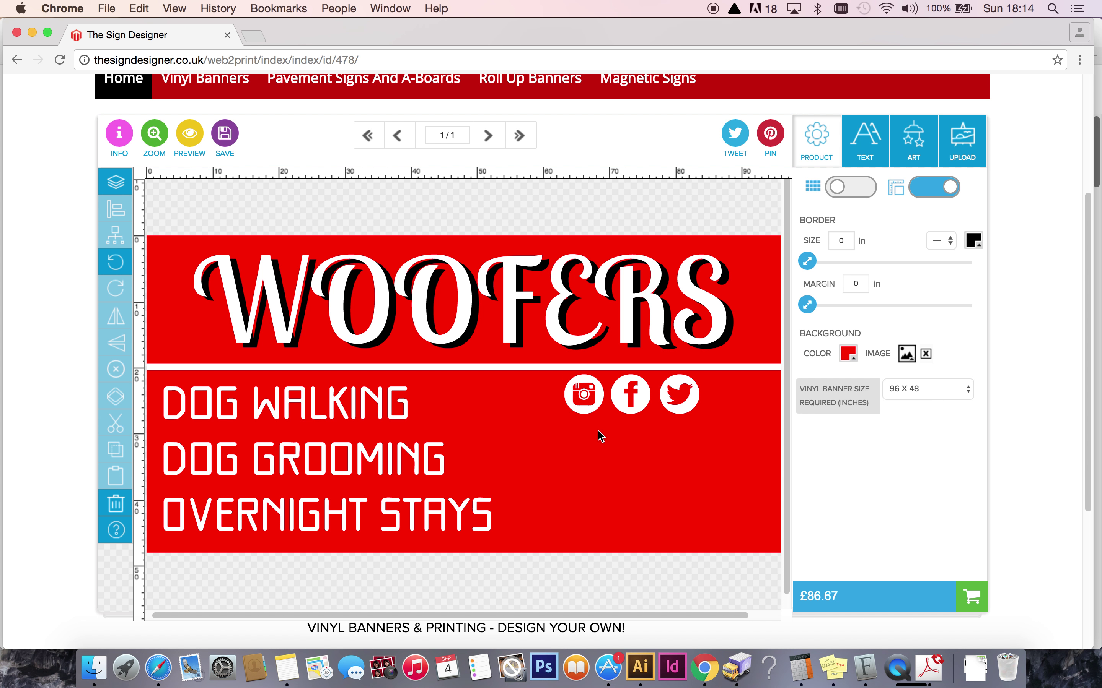
pyautogui.click(640, 408)
pyautogui.click(944, 392)
pyautogui.click(671, 442)
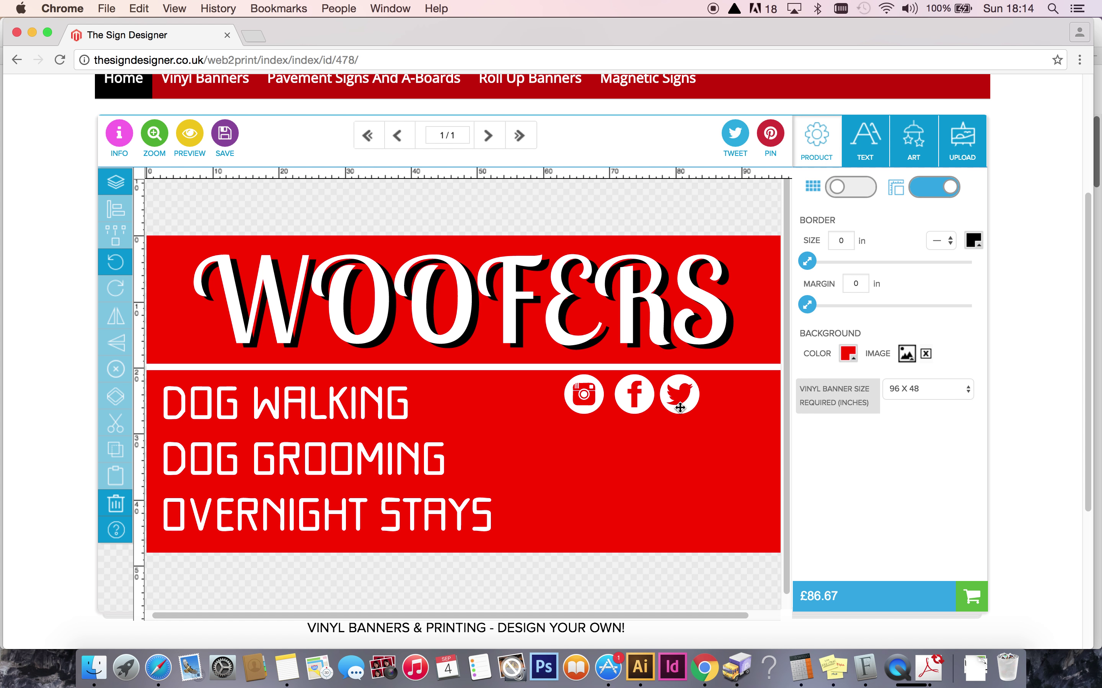
# Nudge Twitter right and even out the gaps between the three icons.
pyautogui.click(677, 394)
pyautogui.click(953, 394)
pyautogui.click(953, 394)
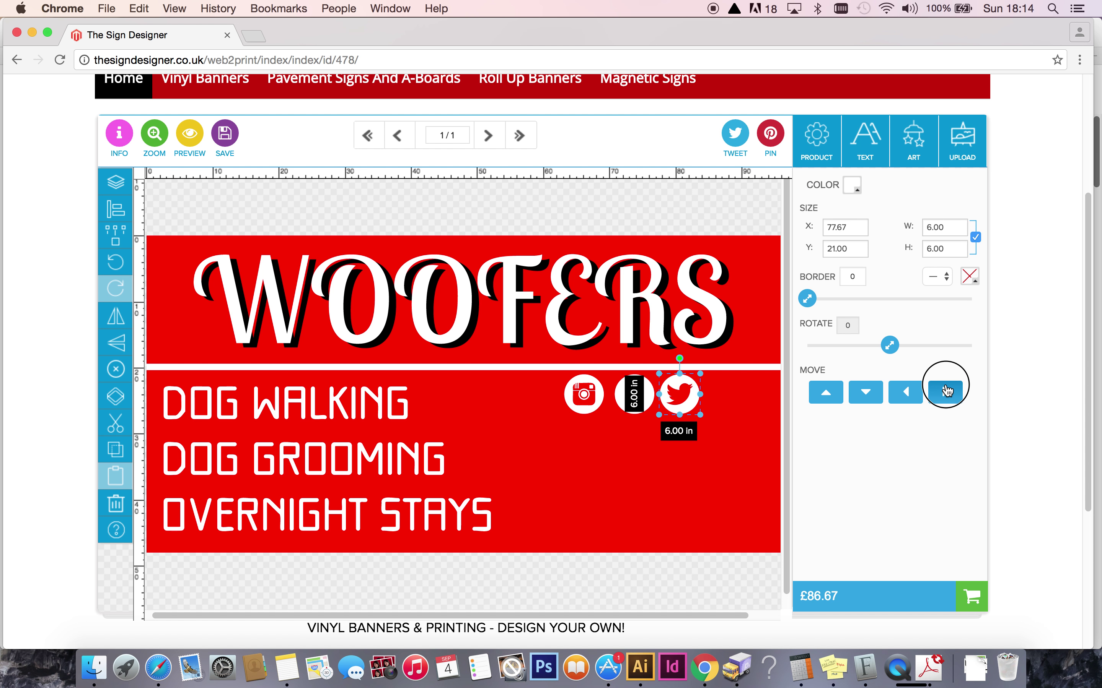
pyautogui.click(646, 503)
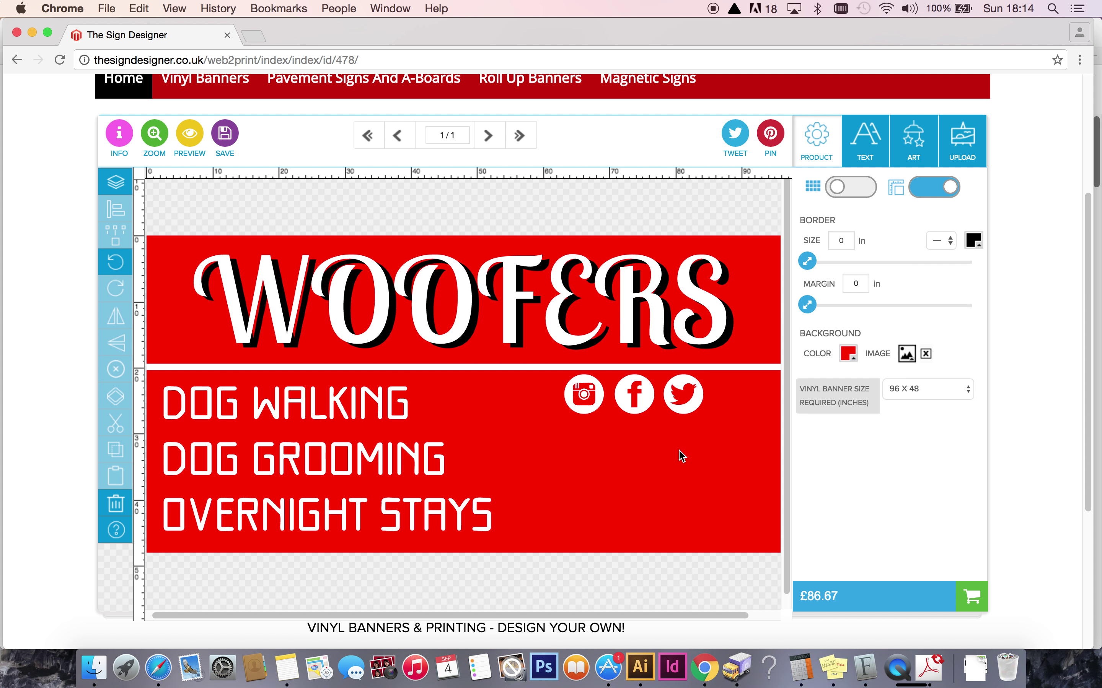
pyautogui.click(690, 409)
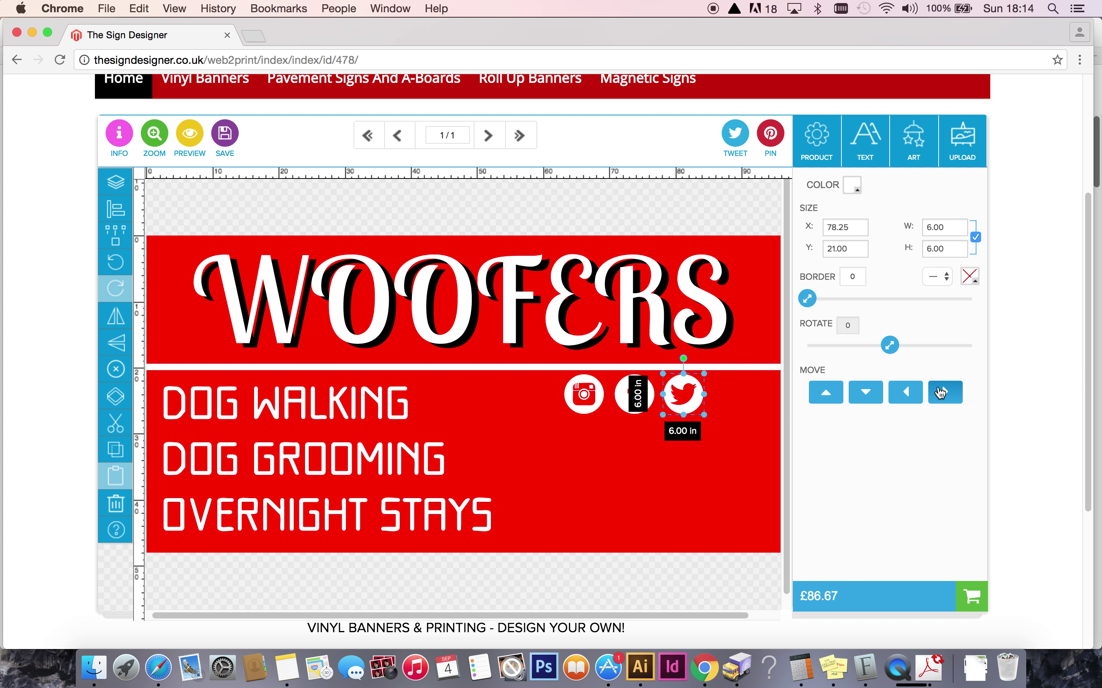
pyautogui.press('Right')
pyautogui.click(637, 461)
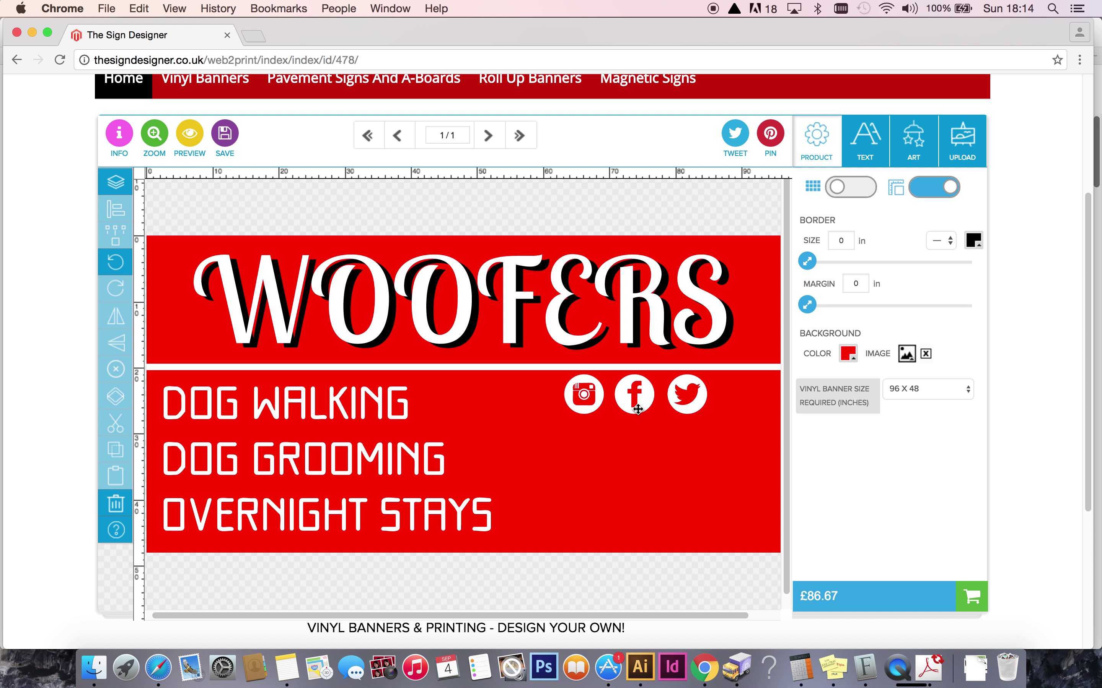
pyautogui.moveTo(637, 409); pyautogui.dragTo(639, 410)
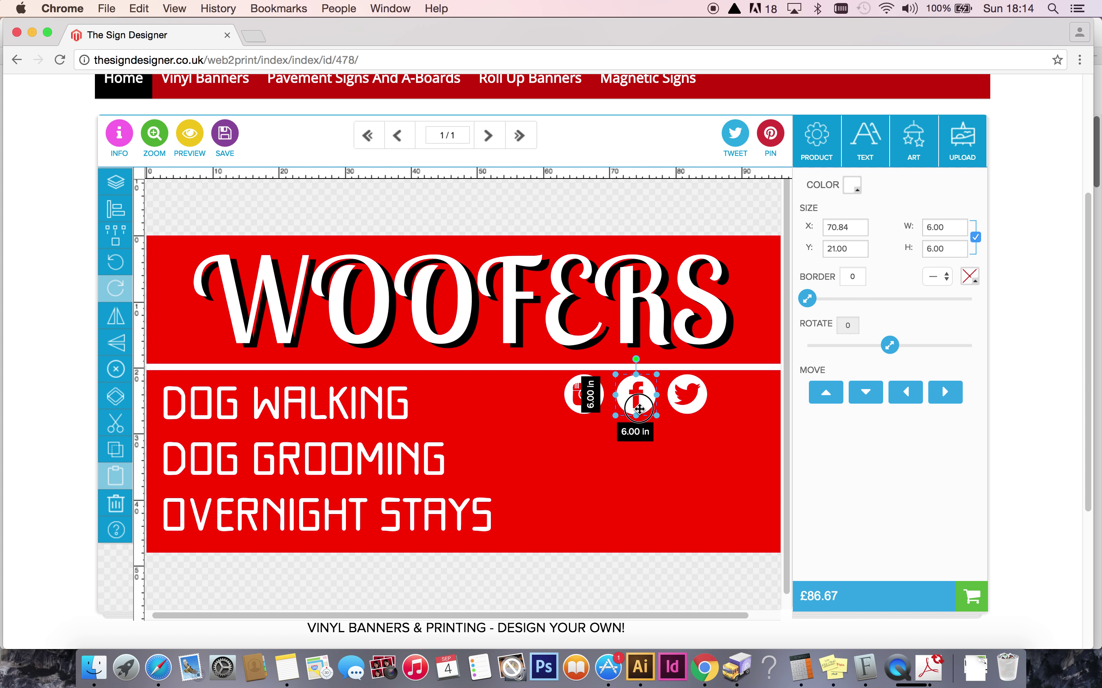
pyautogui.moveTo(556, 434); pyautogui.dragTo(724, 390)
pyautogui.click(115, 210)
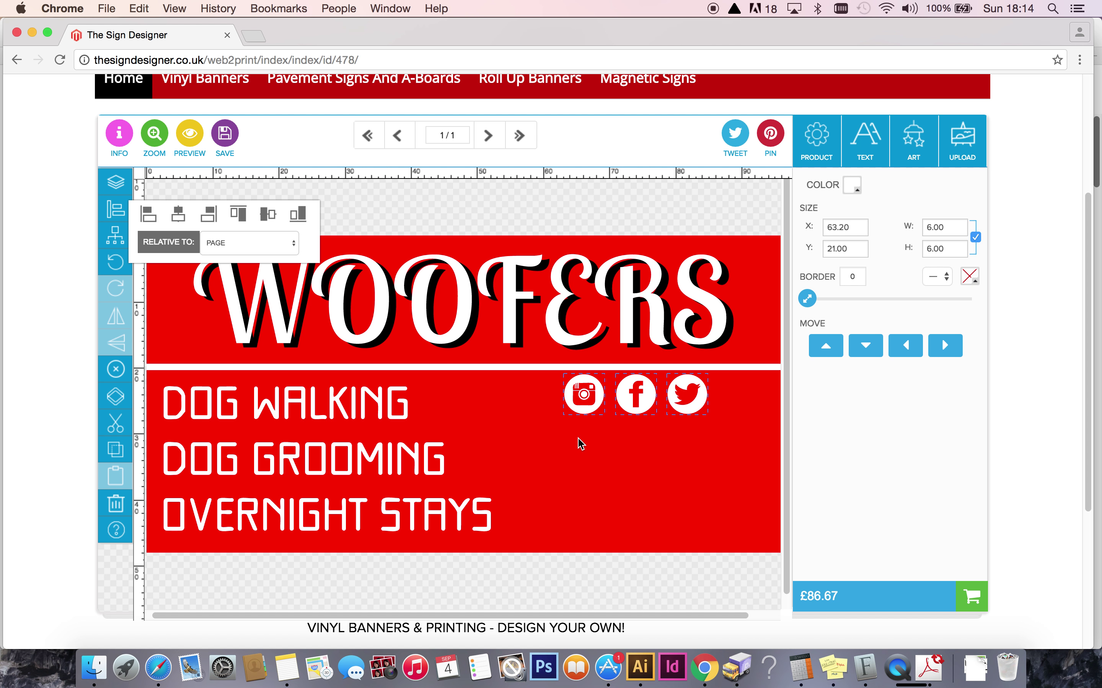
pyautogui.click(569, 442)
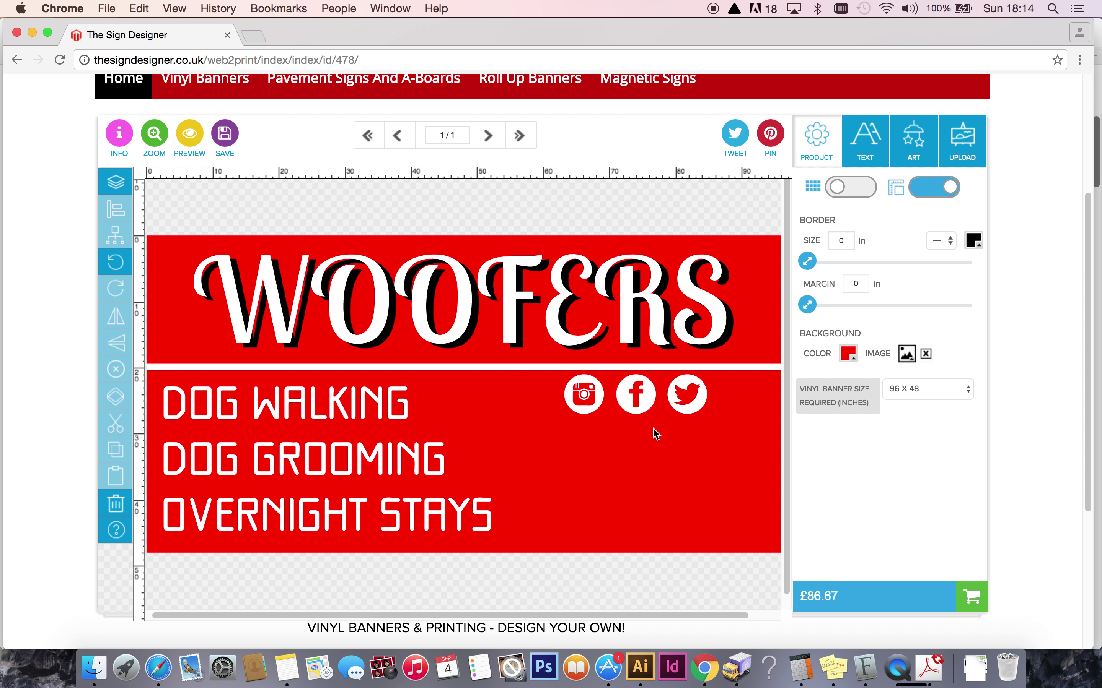
# Group the Instagram, Facebook and Twitter icons and move the group to the banner's right edge.
pyautogui.moveTo(584, 409); pyautogui.dragTo(526, 459)
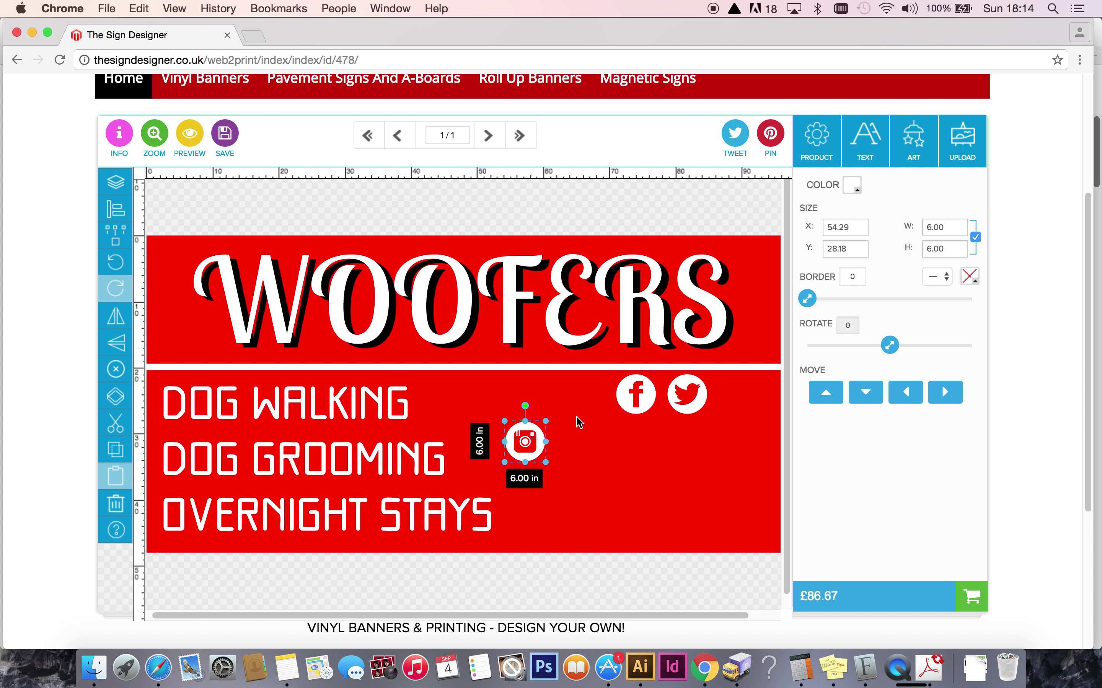
pyautogui.click(115, 262)
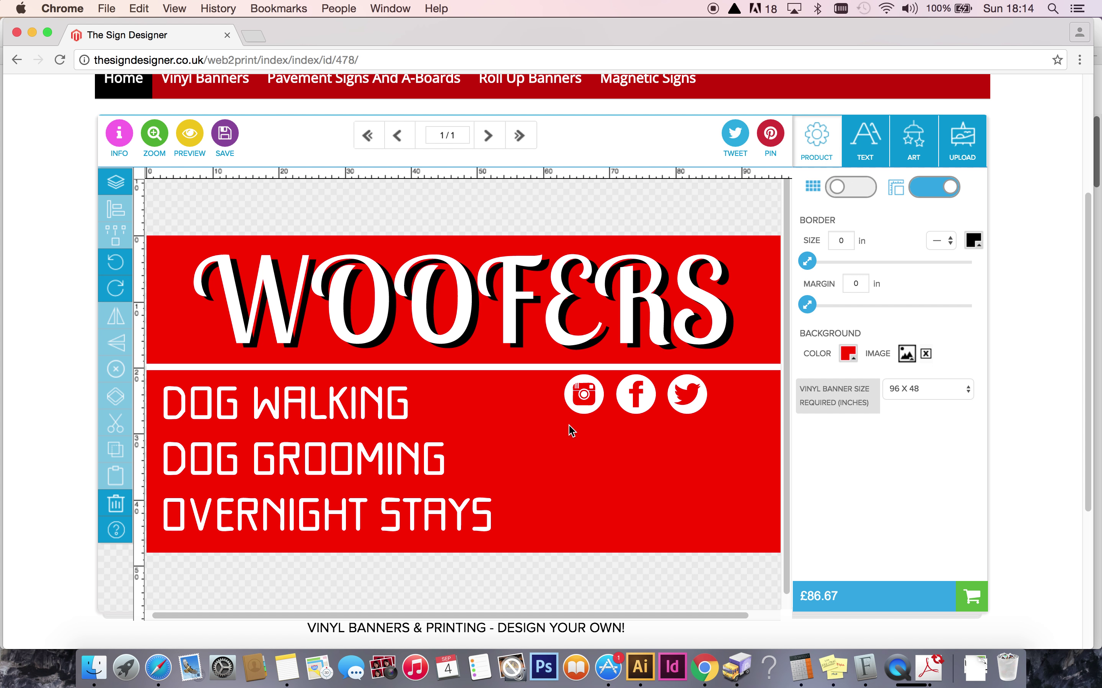
pyautogui.moveTo(546, 432); pyautogui.dragTo(695, 405)
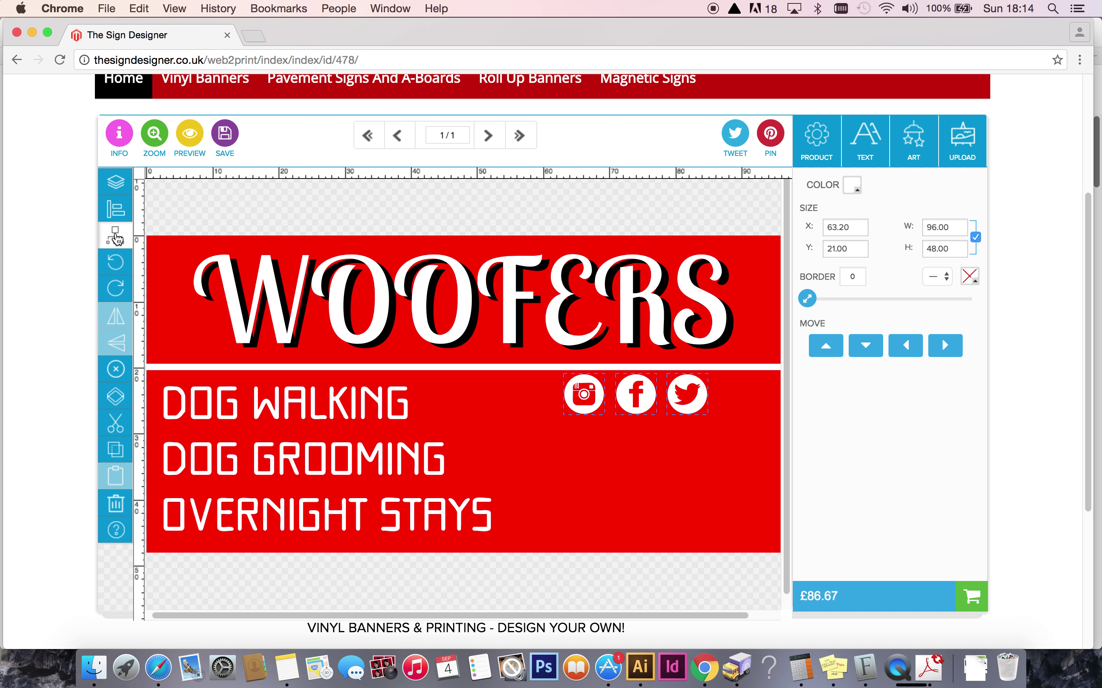
pyautogui.click(115, 236)
pyautogui.click(589, 467)
pyautogui.click(594, 396)
pyautogui.moveTo(598, 394); pyautogui.dragTo(652, 400)
pyautogui.click(627, 459)
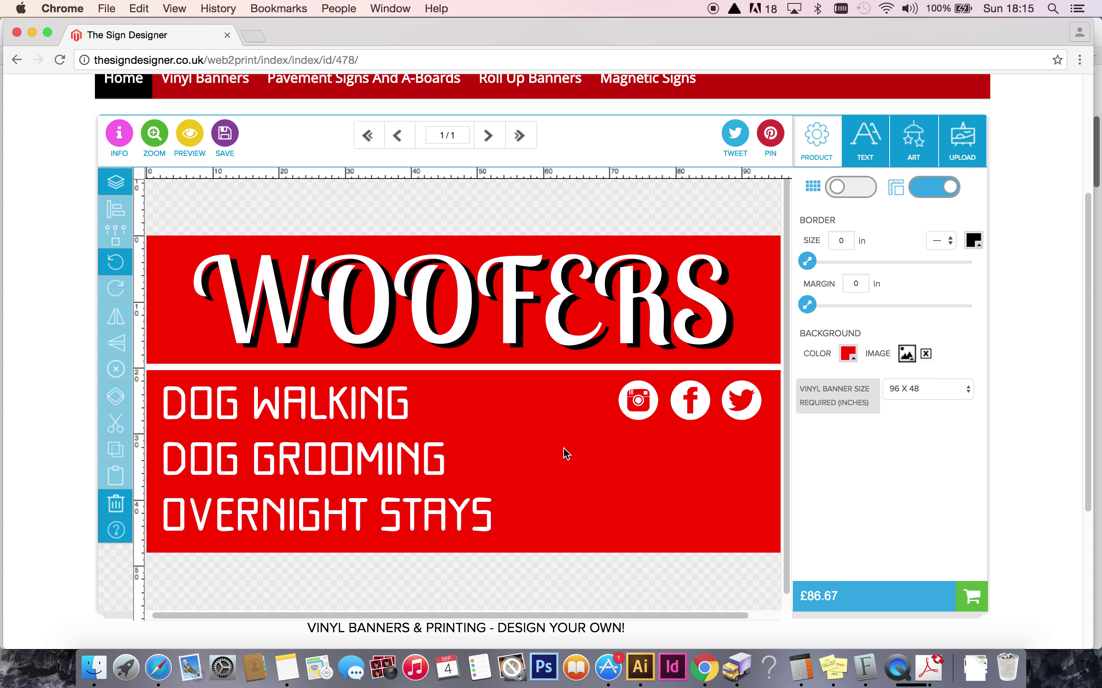
pyautogui.click(863, 145)
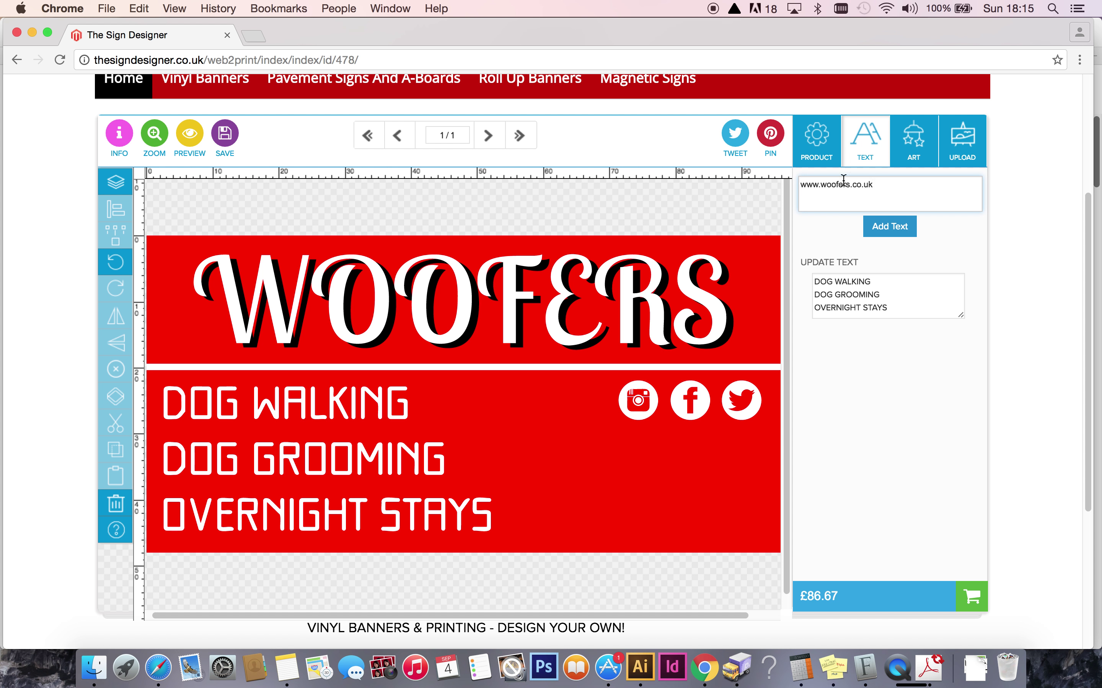
pyautogui.click(875, 227)
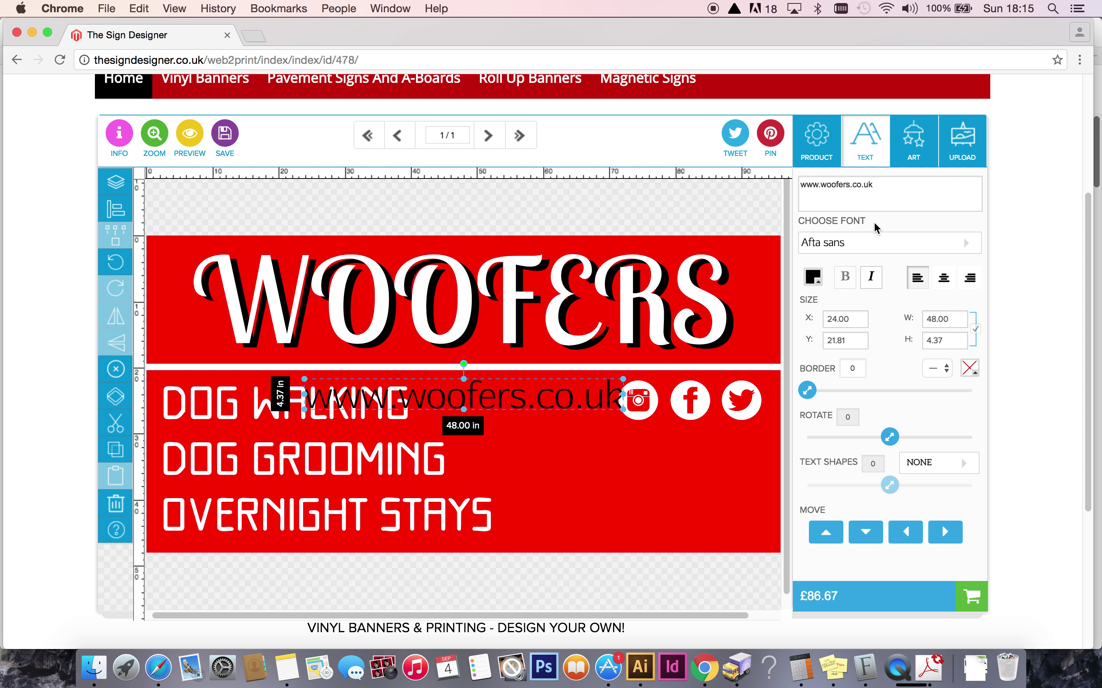
pyautogui.click(862, 242)
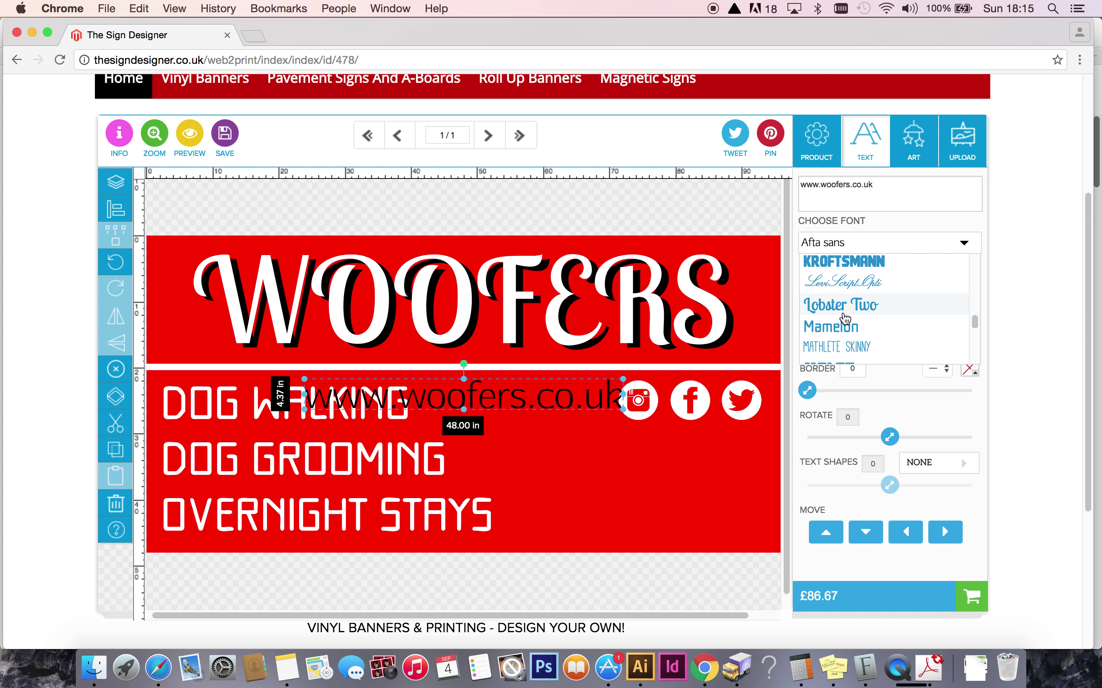
pyautogui.click(839, 332)
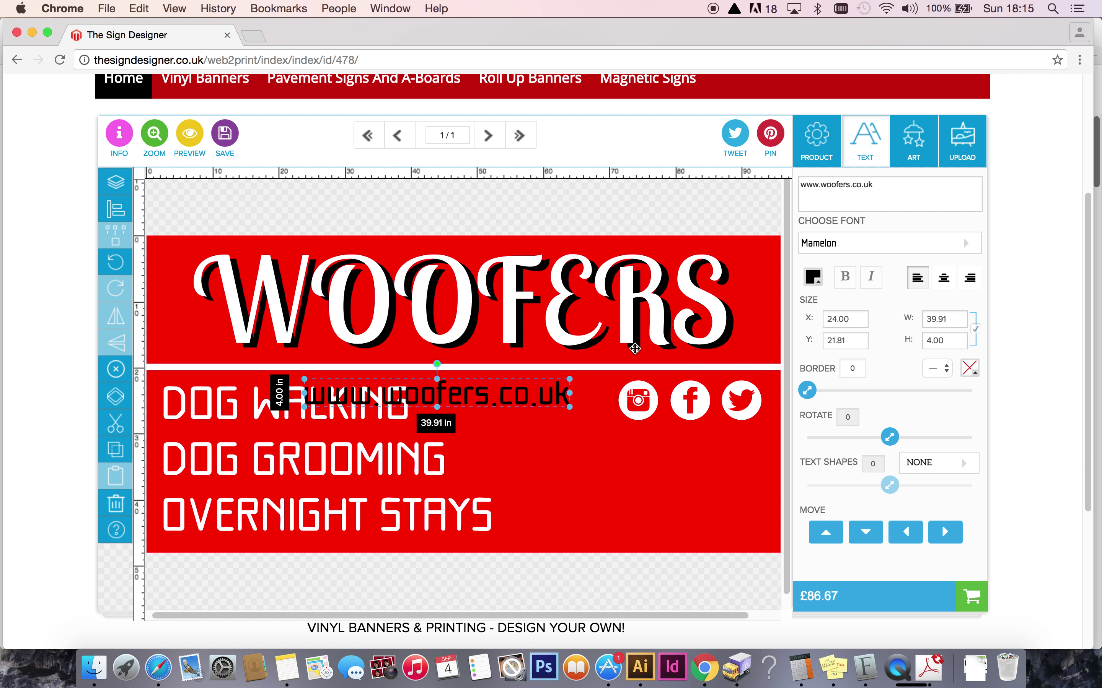
pyautogui.click(812, 277)
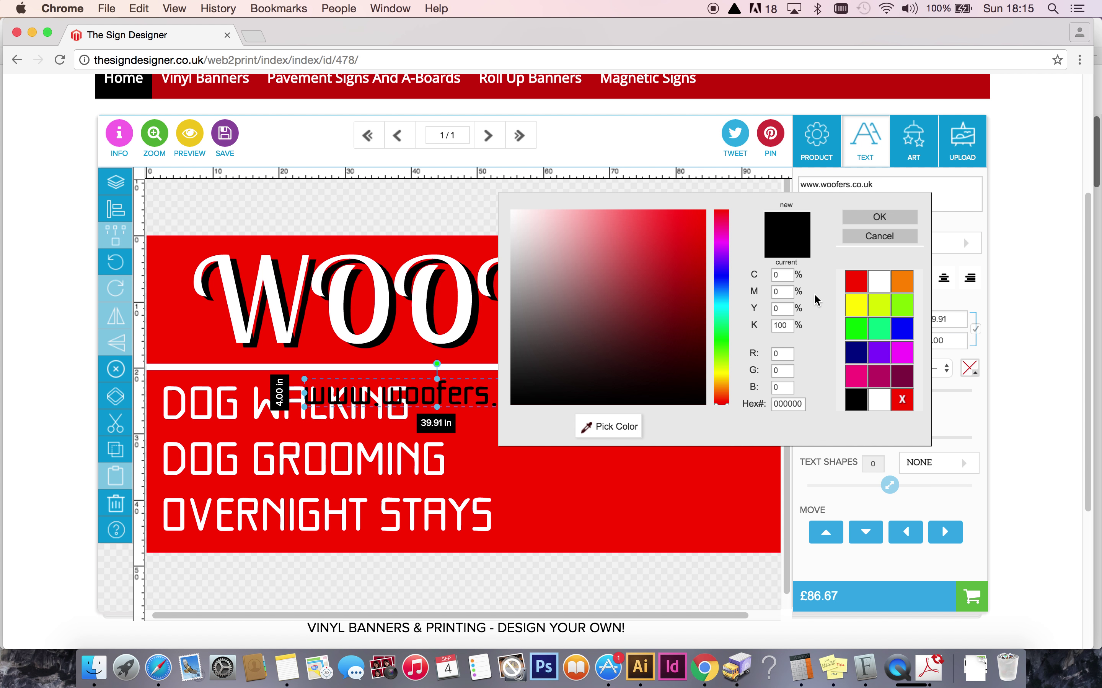
pyautogui.click(877, 285)
pyautogui.click(879, 218)
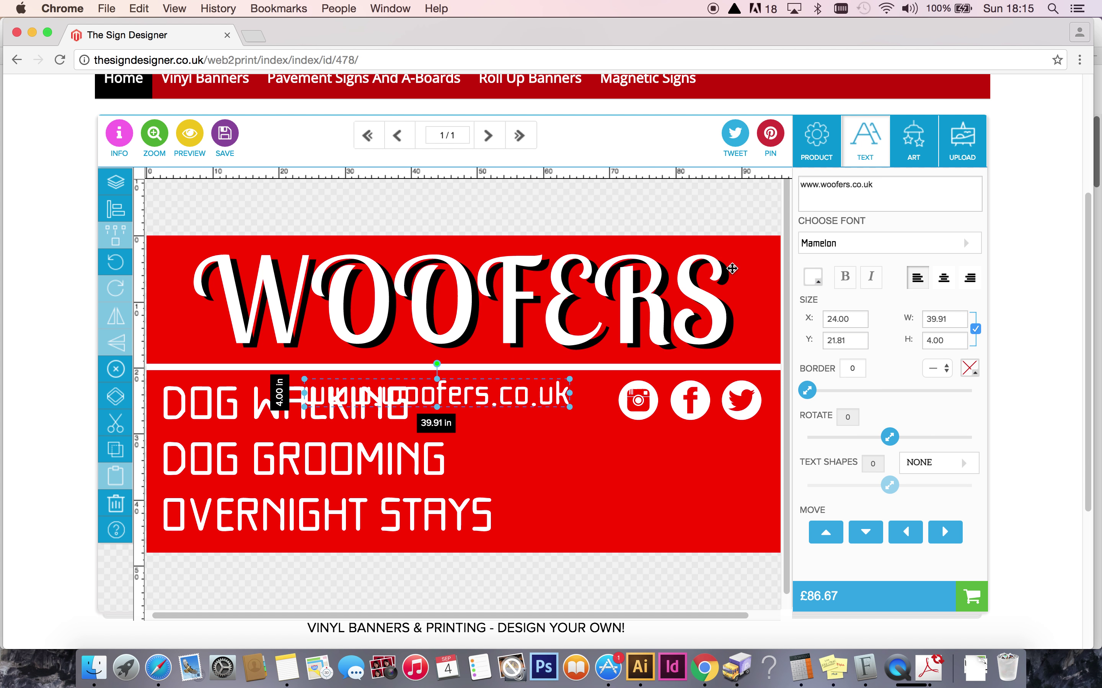
pyautogui.moveTo(500, 398); pyautogui.dragTo(724, 530)
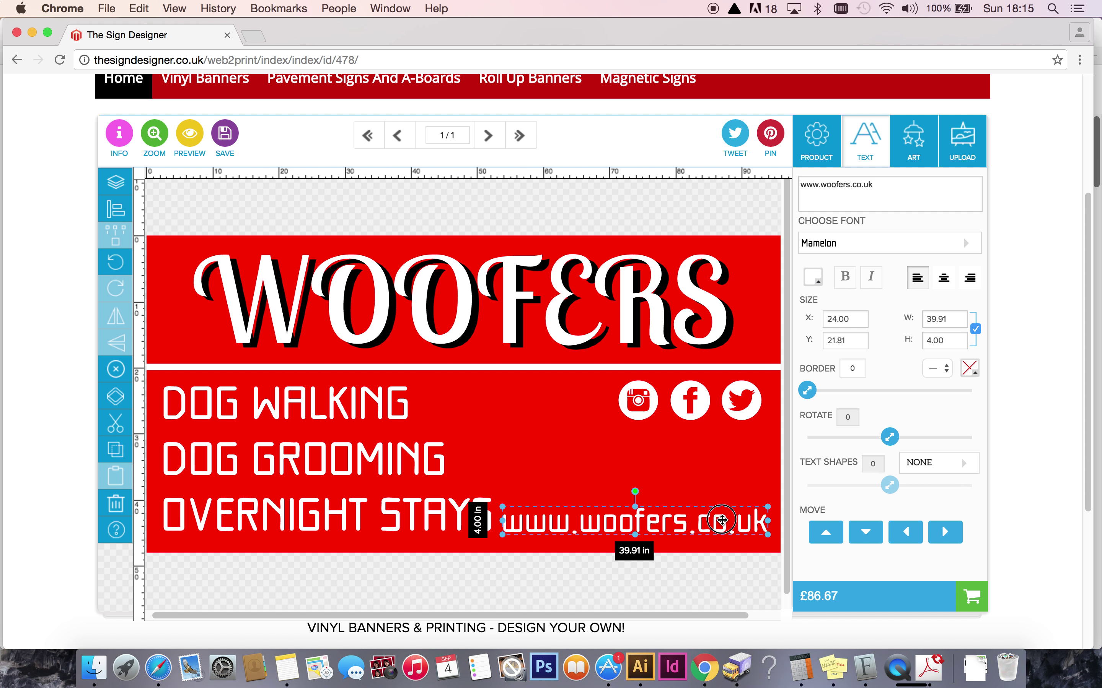
pyautogui.moveTo(502, 507); pyautogui.dragTo(560, 478)
pyautogui.click(560, 452)
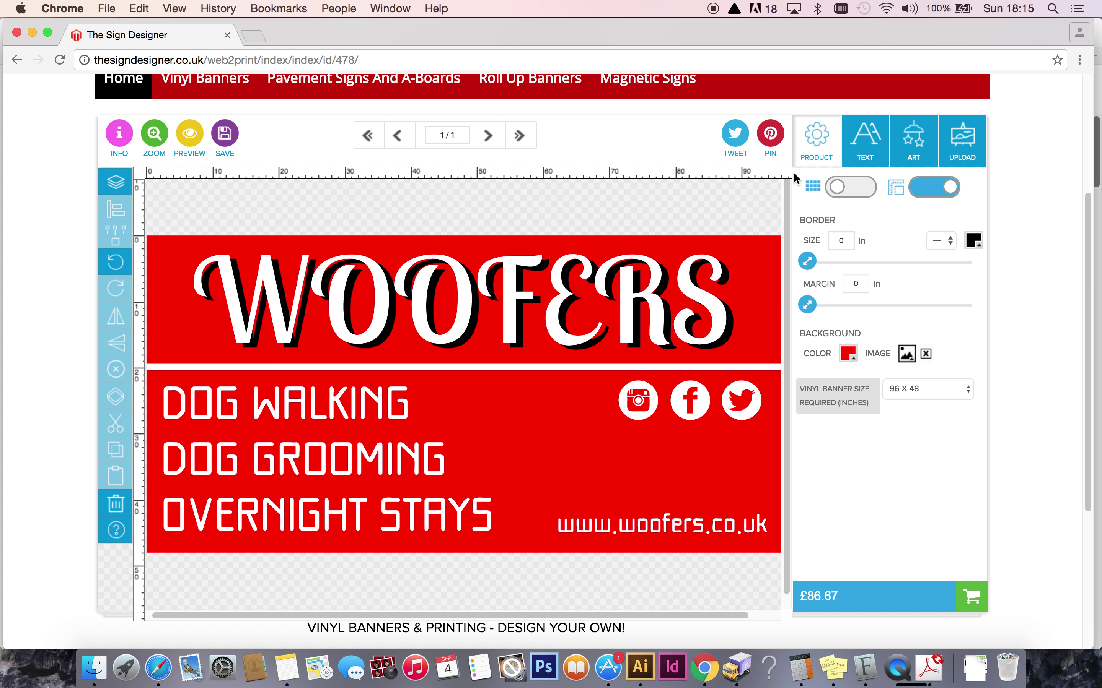
pyautogui.click(866, 162)
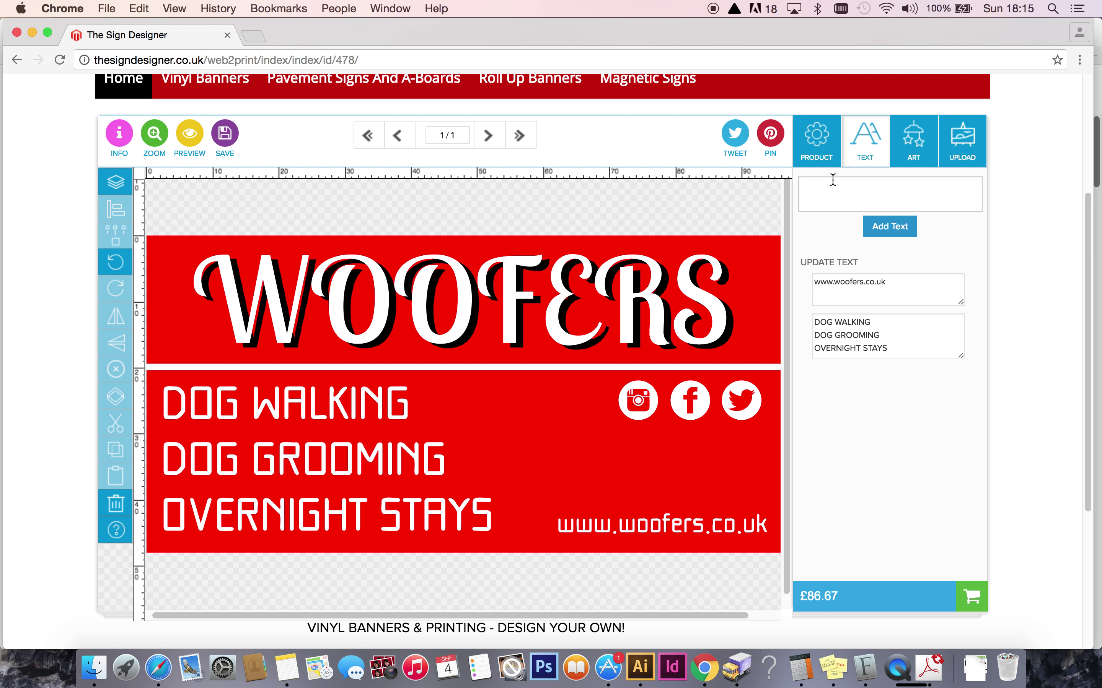
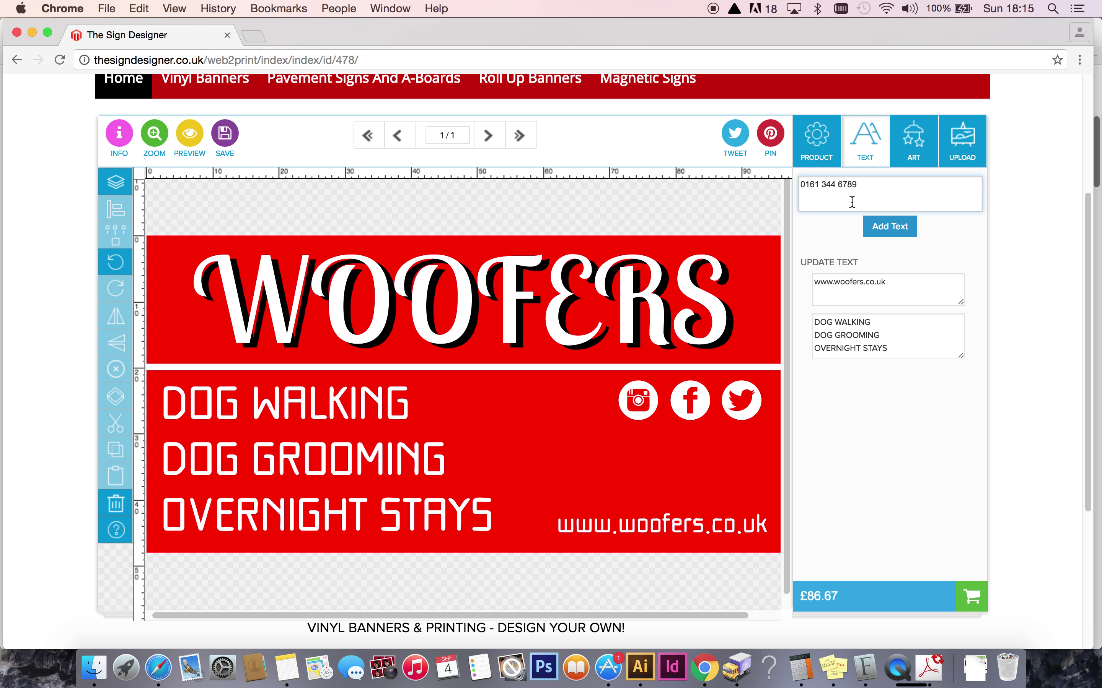
# Add the business phone number in white Mamelon text above the website address.
pyautogui.click(867, 226)
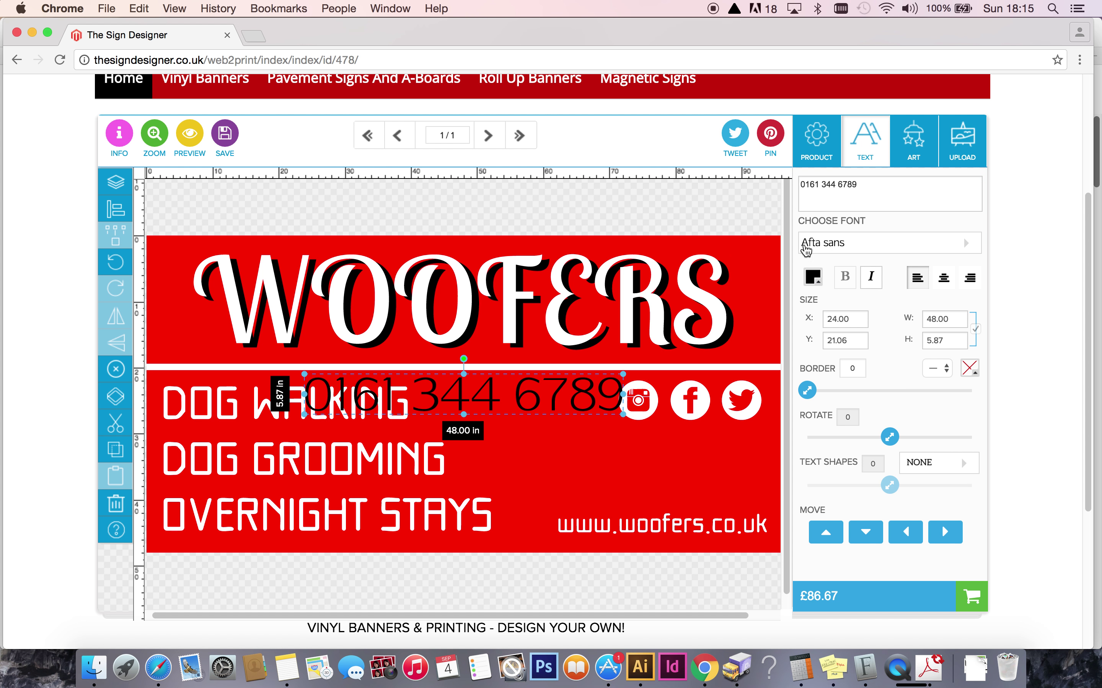
pyautogui.click(842, 248)
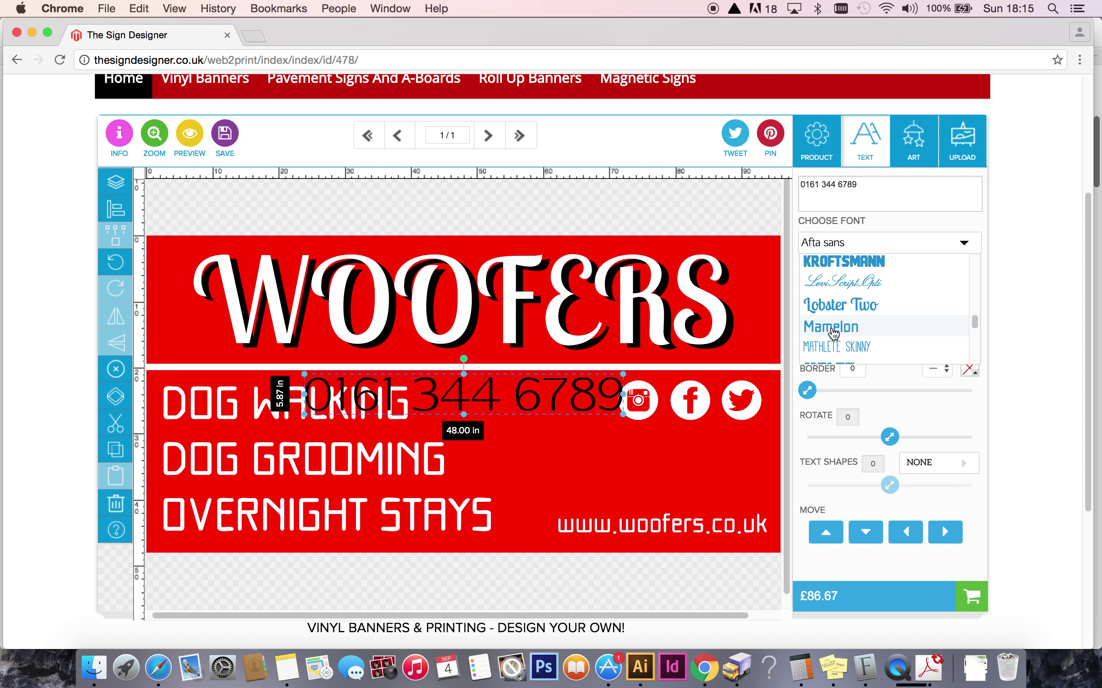
pyautogui.click(833, 334)
pyautogui.click(811, 277)
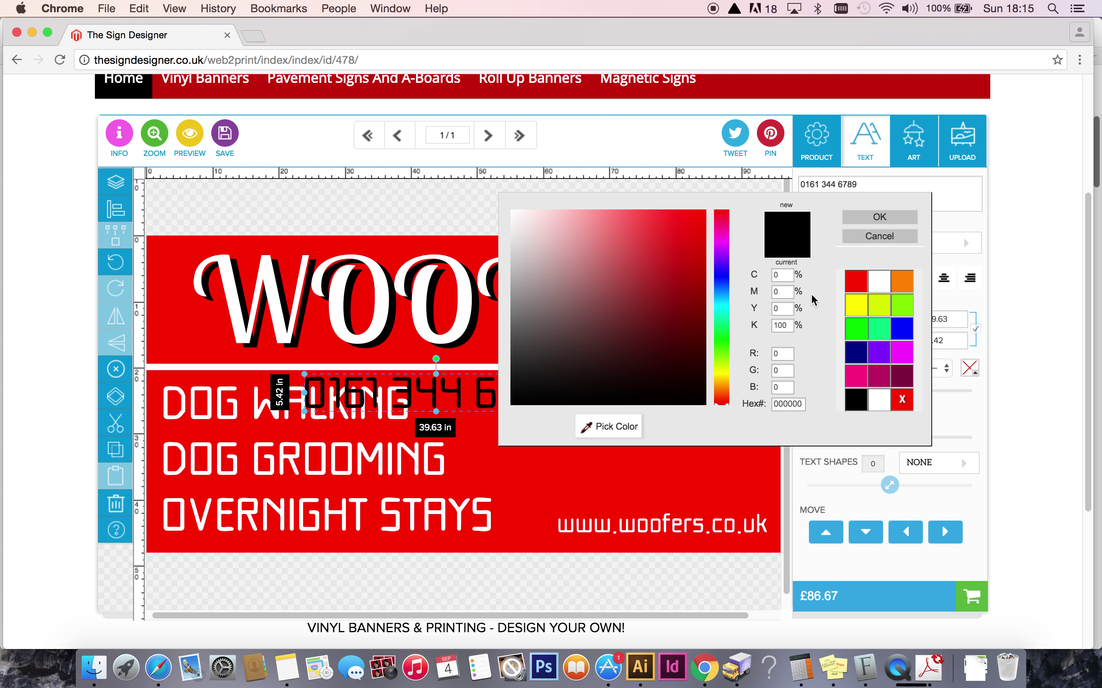
pyautogui.click(876, 282)
pyautogui.click(869, 217)
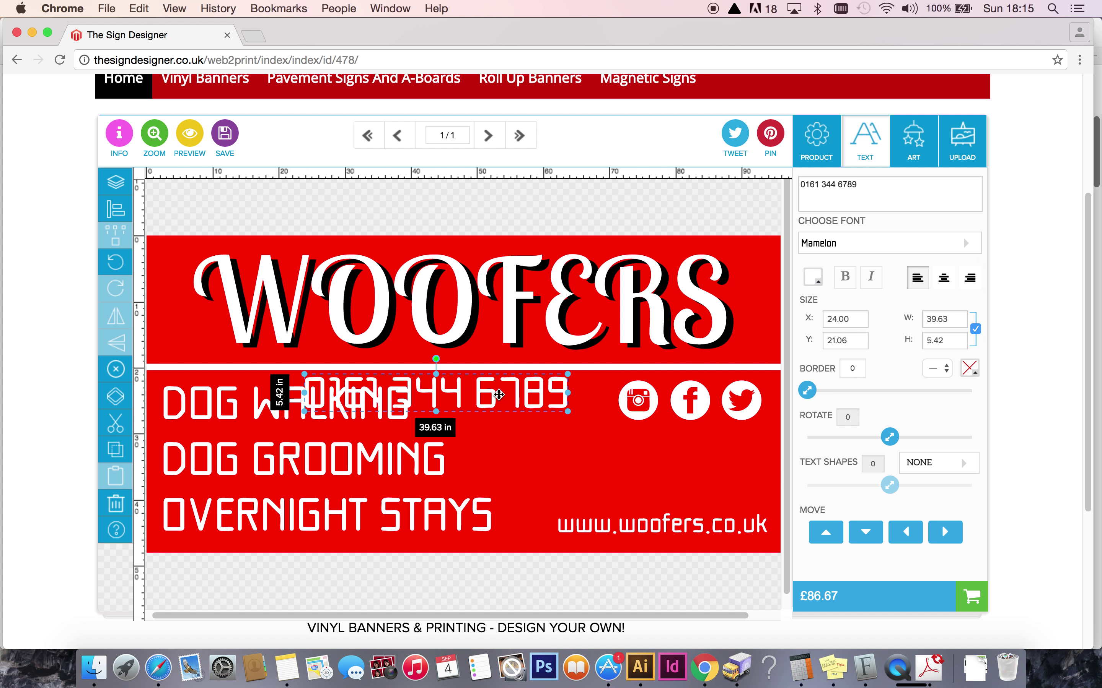
pyautogui.moveTo(489, 383); pyautogui.dragTo(687, 474)
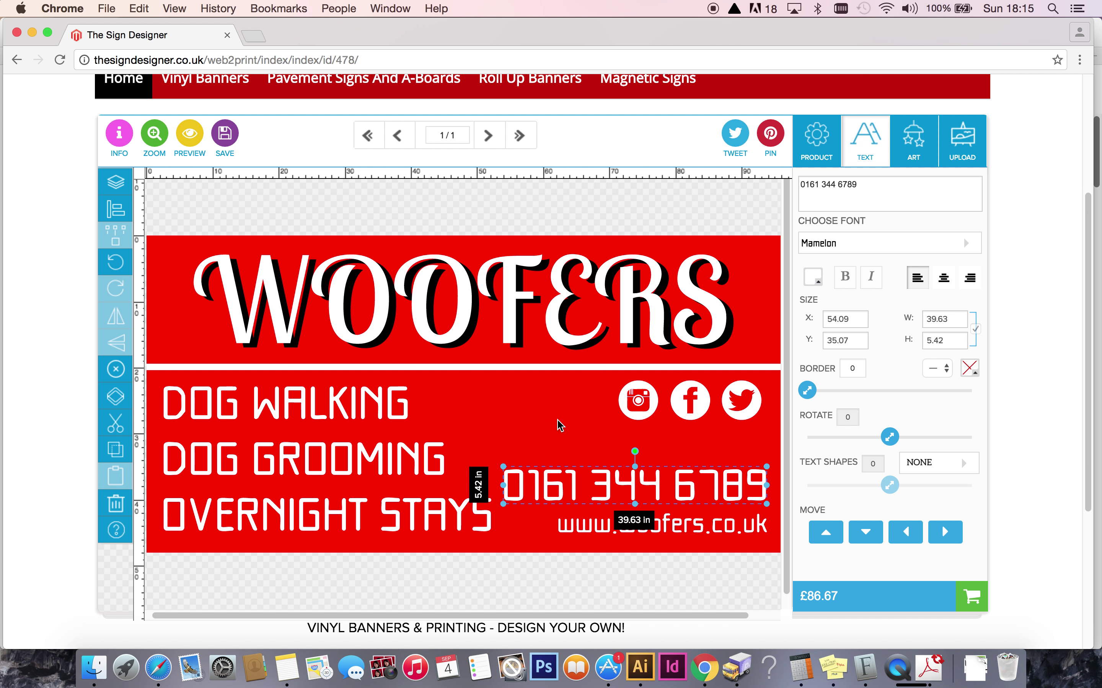
pyautogui.click(558, 420)
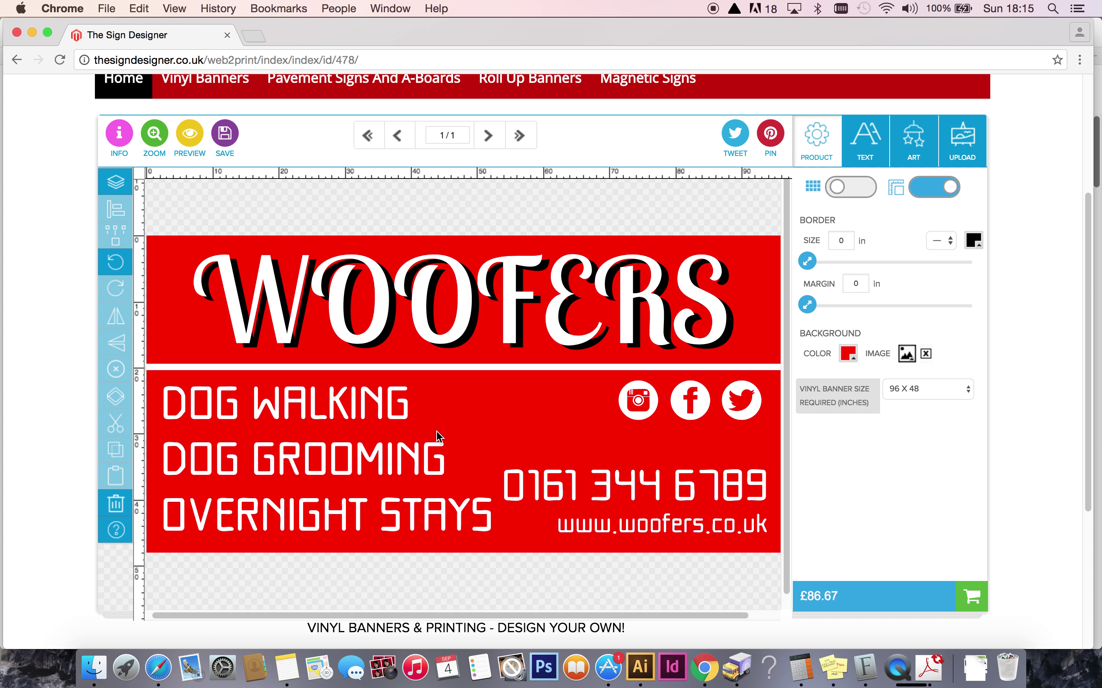
pyautogui.click(382, 449)
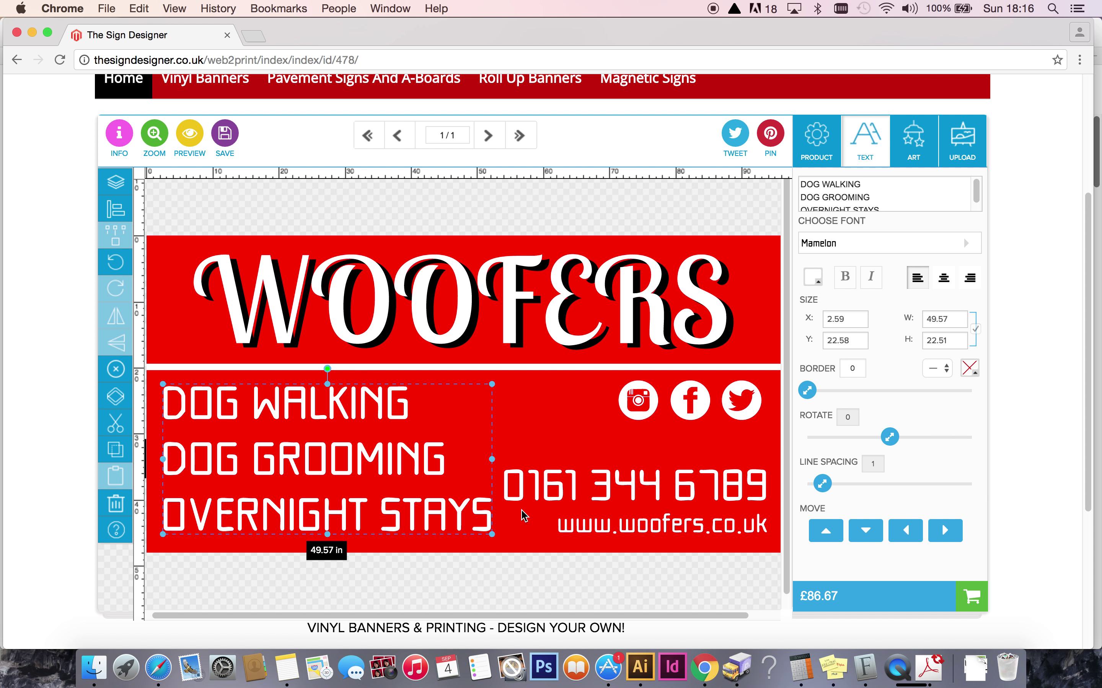
# Shrink the service list slightly, move it up and set its line spacing to 1.2.
pyautogui.moveTo(492, 383); pyautogui.dragTo(457, 386)
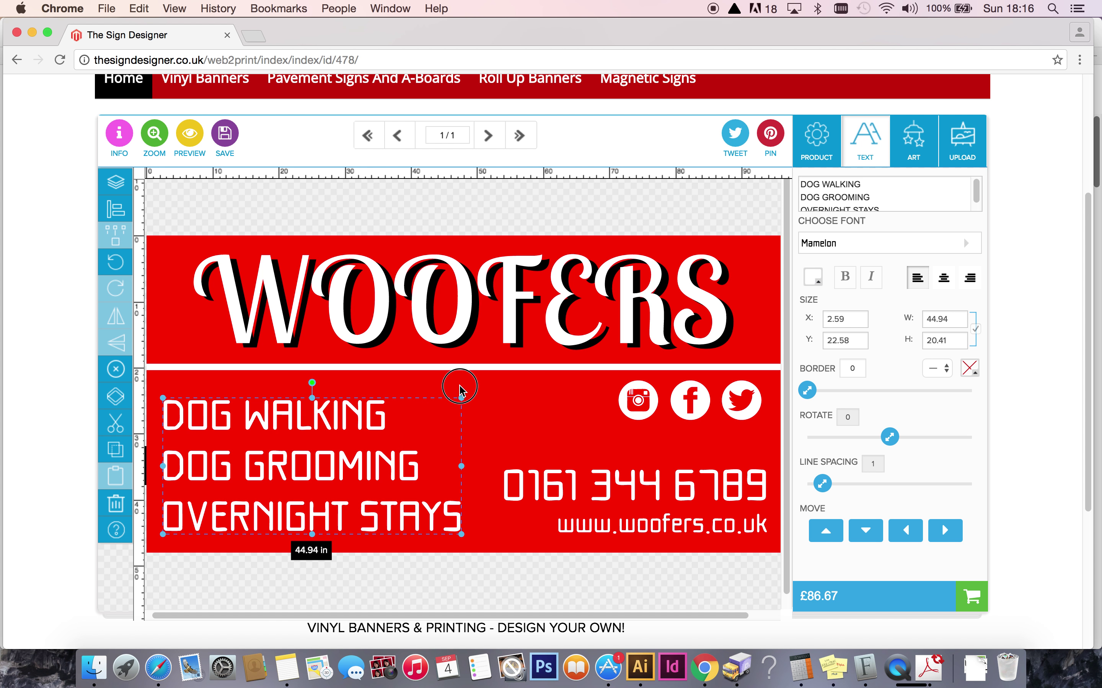
pyautogui.click(825, 530)
pyautogui.click(824, 530)
pyautogui.click(824, 531)
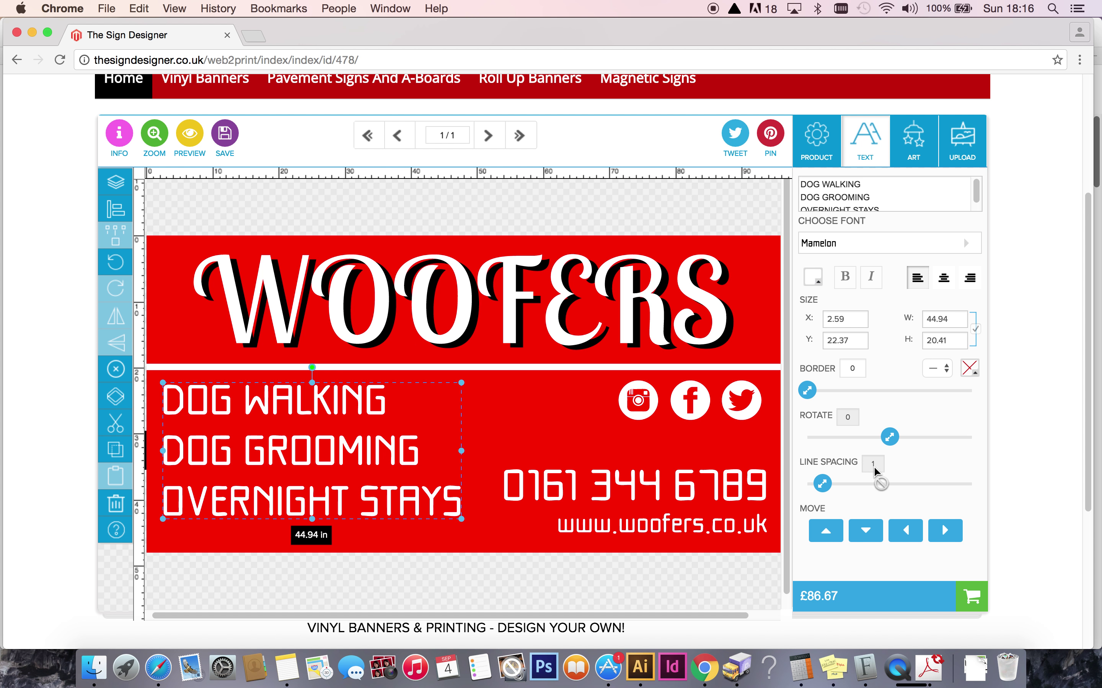
pyautogui.moveTo(823, 483)
pyautogui.mouseDown()
pyautogui.moveTo(839, 488)
pyautogui.moveTo(829, 488)
pyautogui.mouseUp()
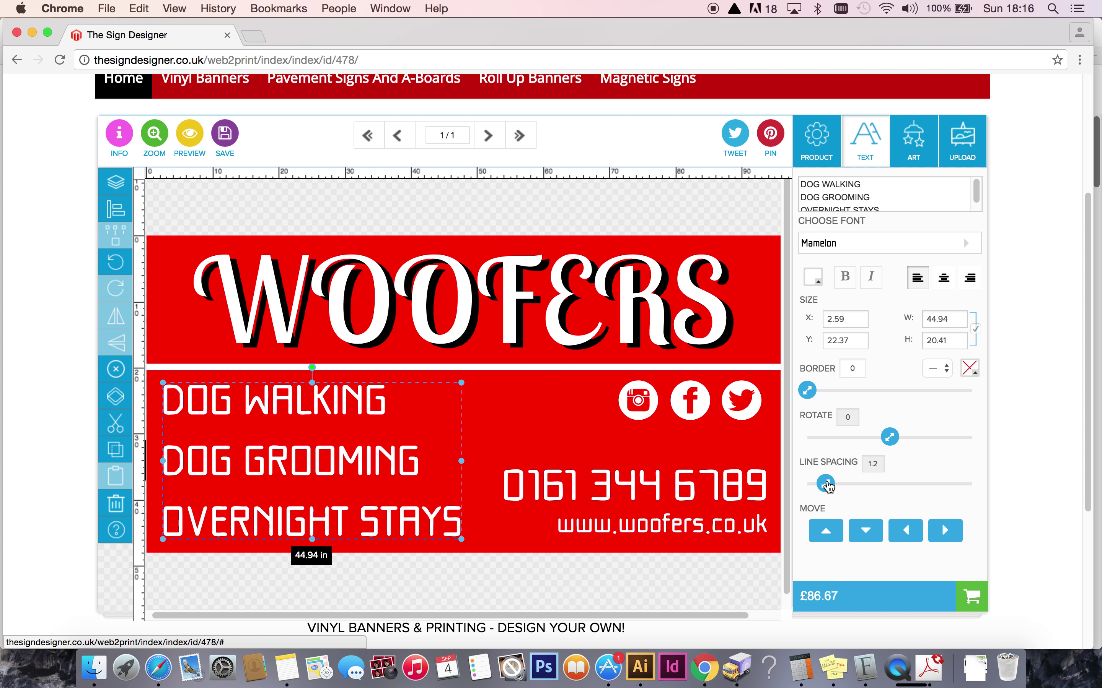
pyautogui.click(830, 531)
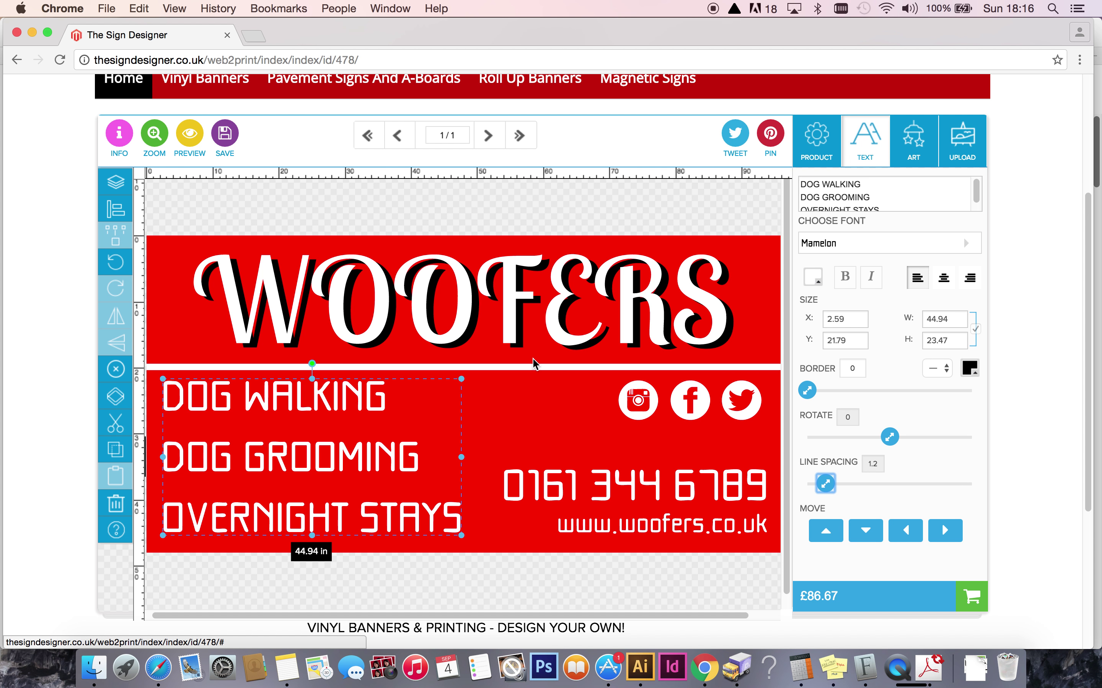
pyautogui.click(532, 369)
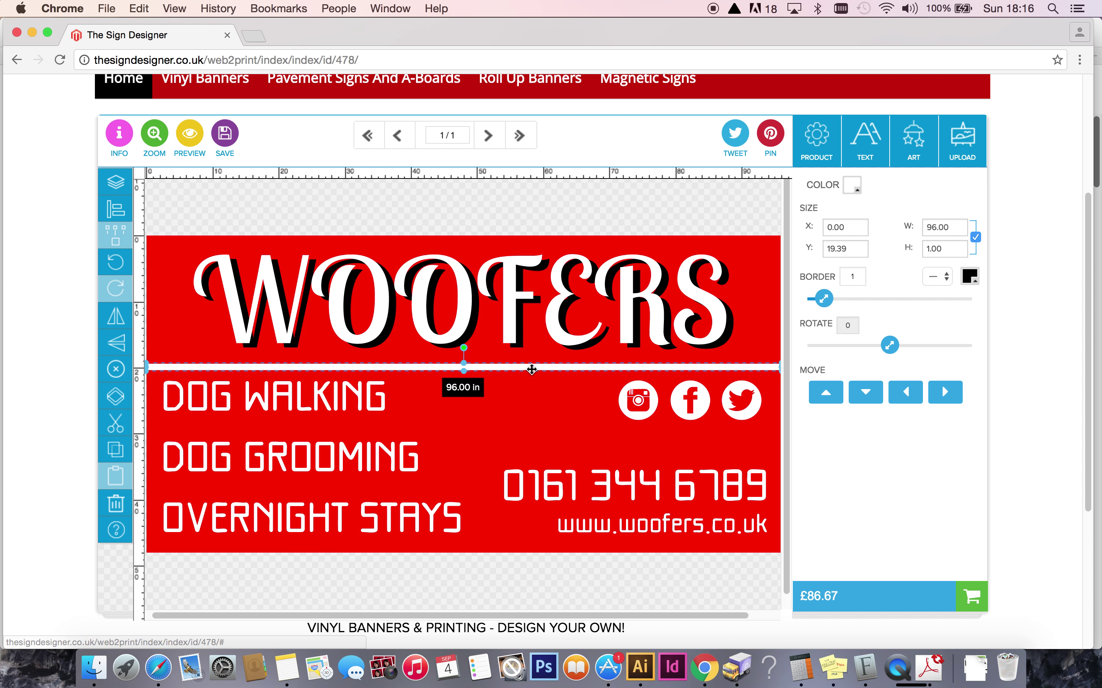
# Raise the divider slightly, shift WOOFERS right to X 12.52 in, Y 2.03 in, and show the clipart.
pyautogui.click(823, 395)
pyautogui.click(462, 204)
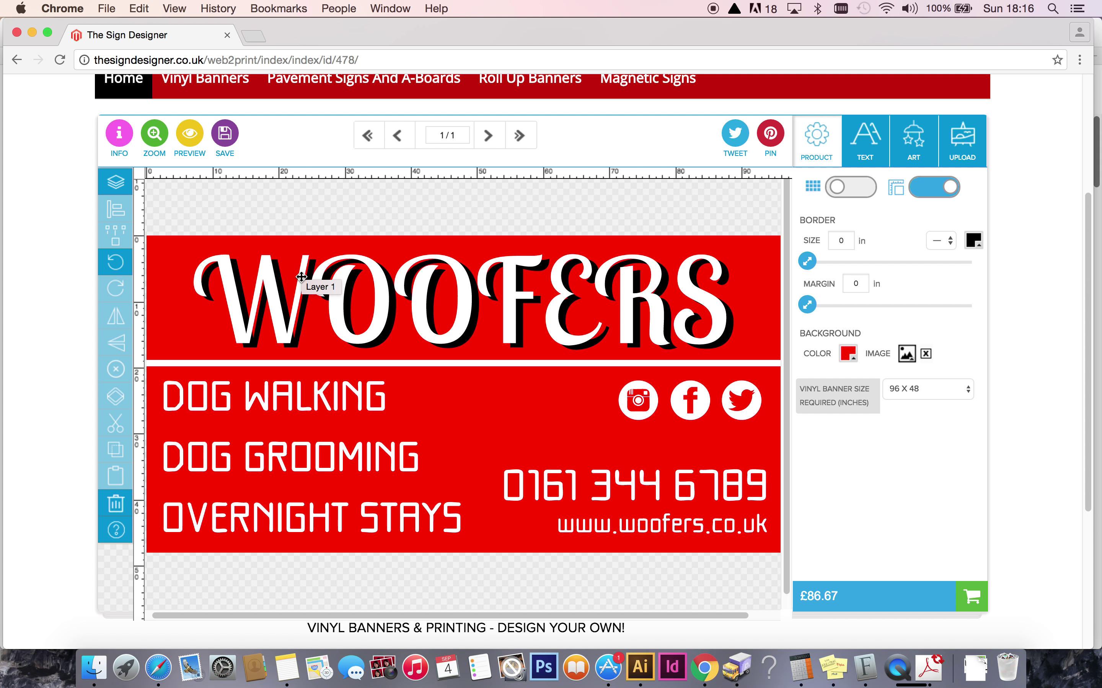
pyautogui.click(300, 276)
pyautogui.moveTo(300, 277); pyautogui.dragTo(337, 273)
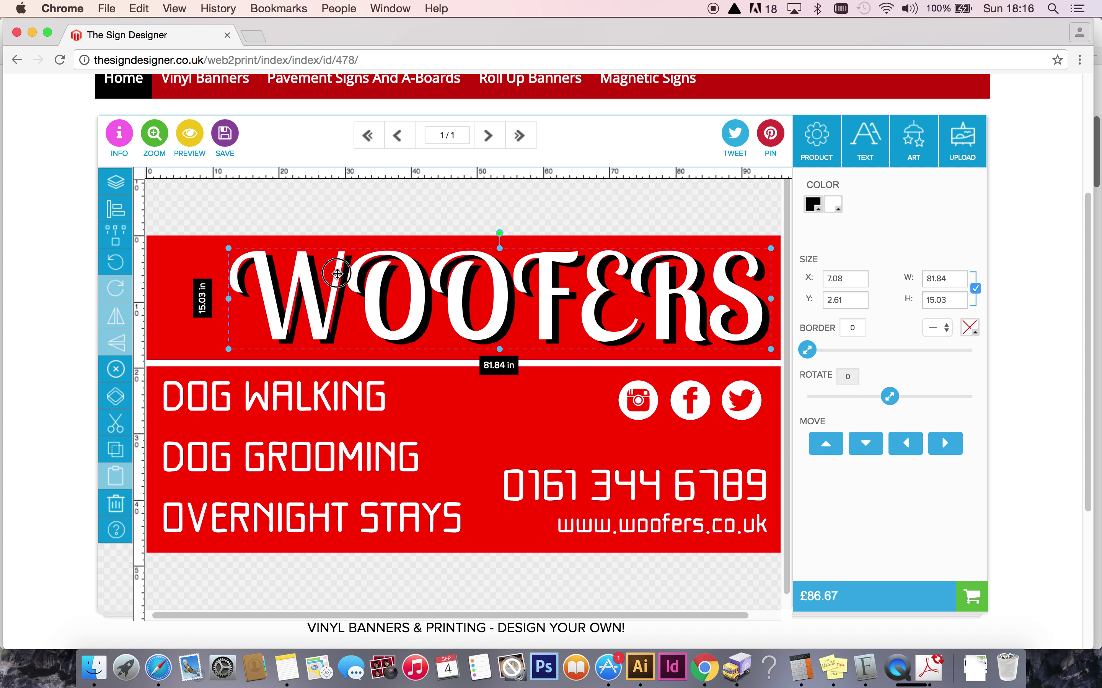
pyautogui.click(287, 215)
pyautogui.click(915, 141)
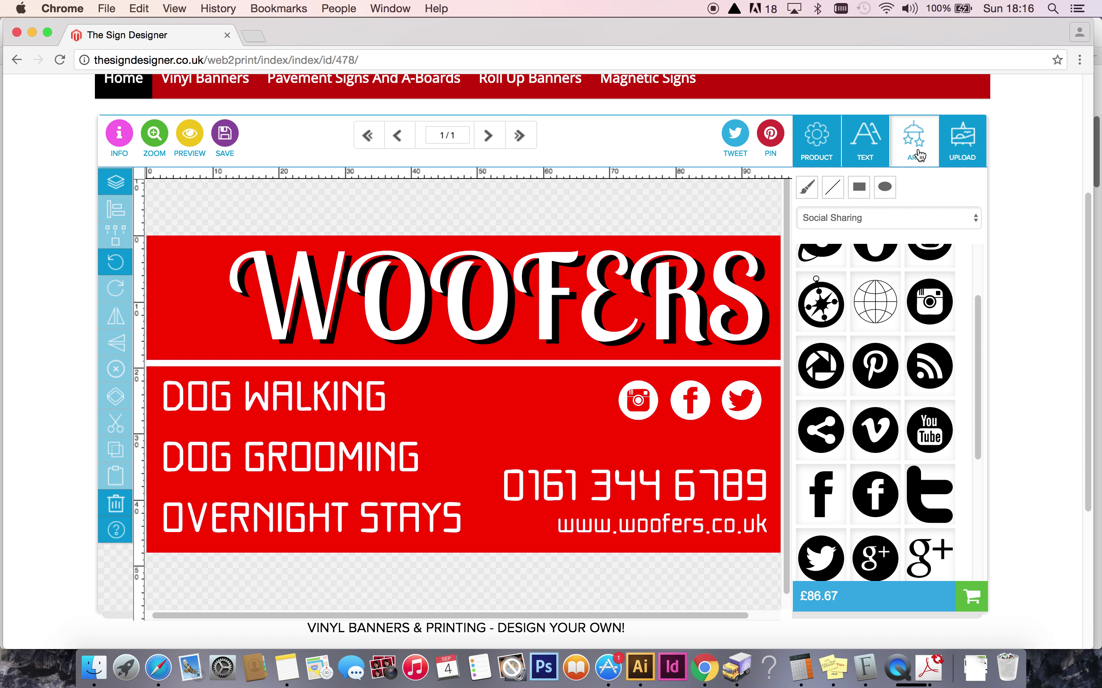
# Add the cartoon dog from the Animals clipart category to the banner.
pyautogui.moveTo(979, 309); pyautogui.dragTo(975, 237)
pyautogui.click(974, 217)
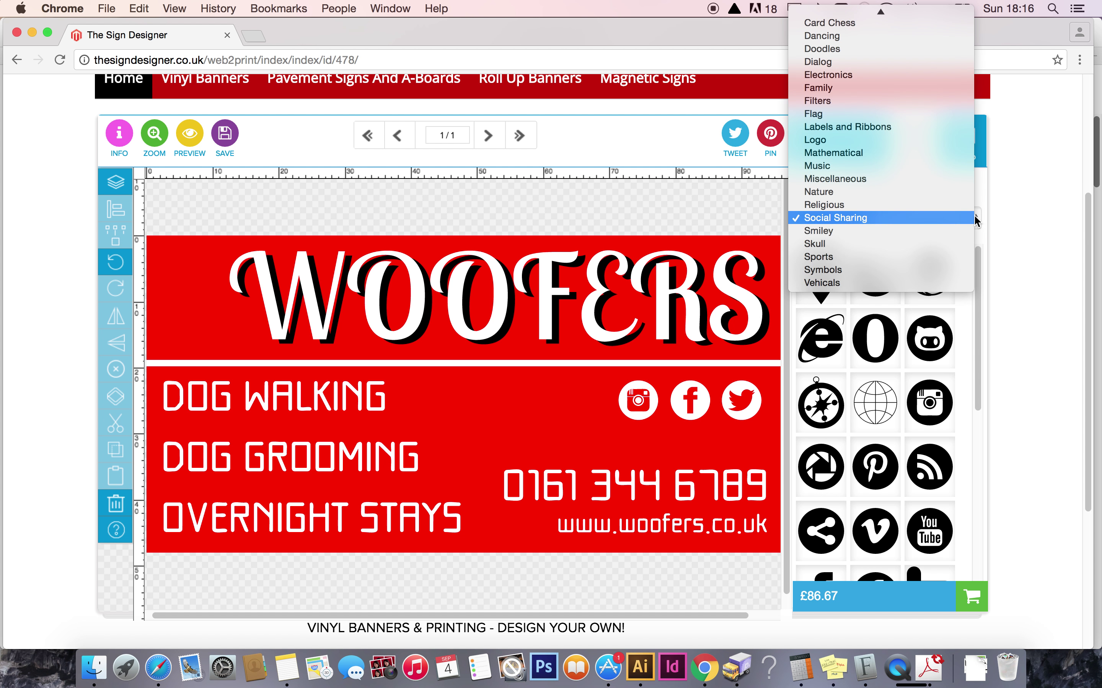
pyautogui.moveTo(854, 5)
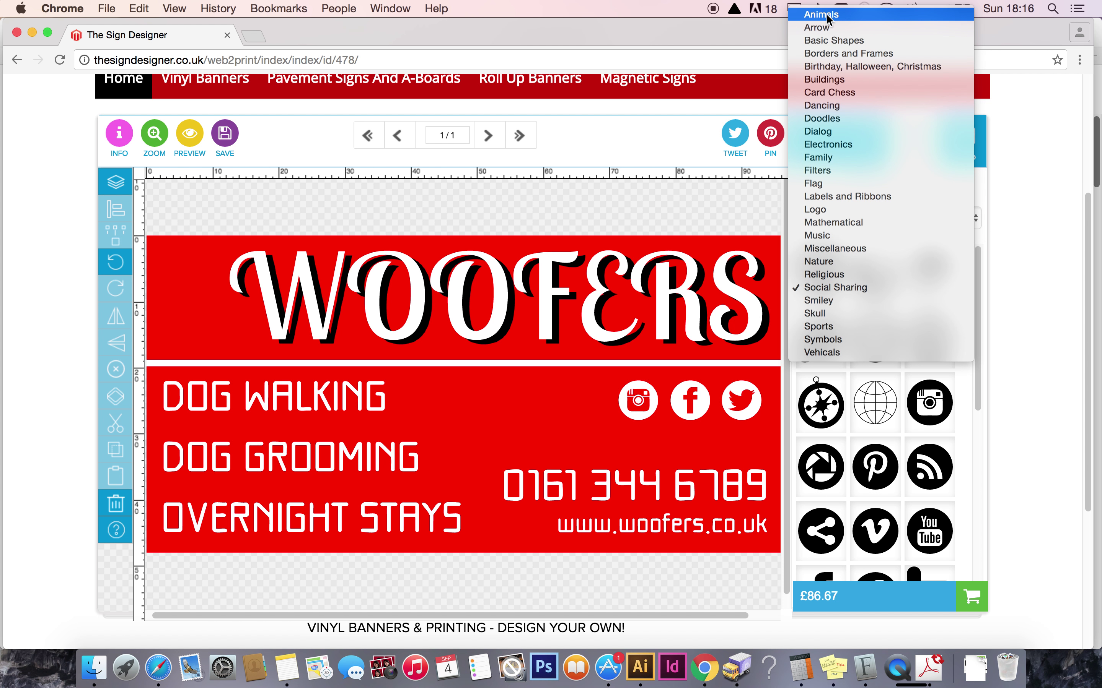
pyautogui.click(827, 14)
pyautogui.moveTo(979, 314); pyautogui.dragTo(1001, 507)
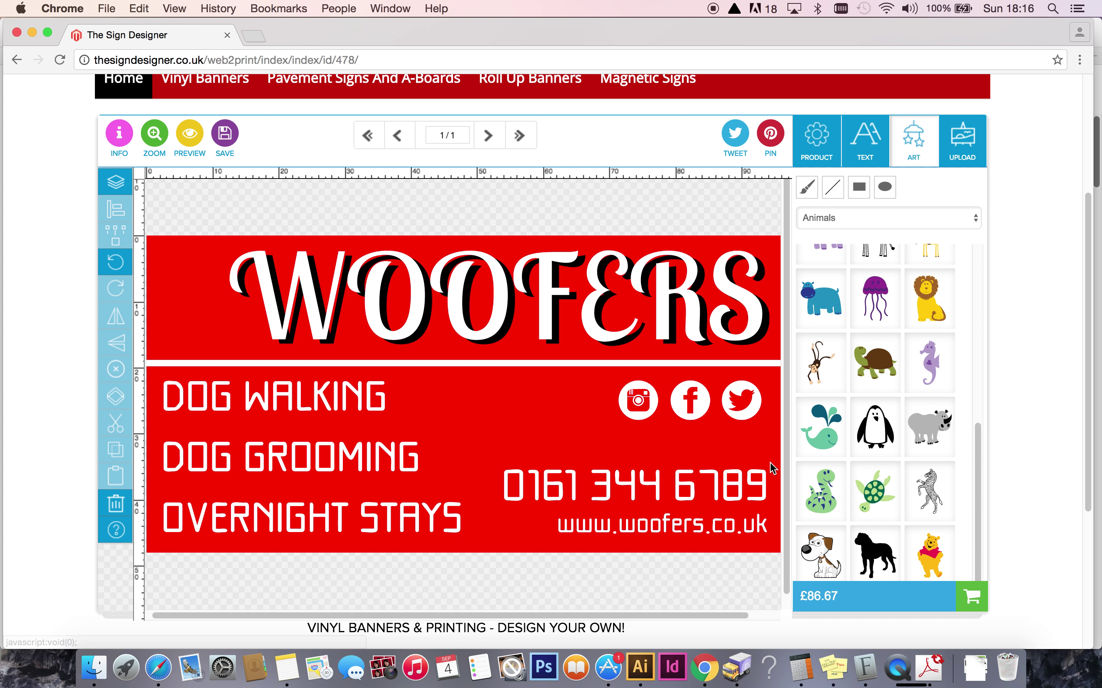
pyautogui.click(822, 557)
# Flip the dog to face right, then shrink it into the upper-left corner beside WOOFERS.
pyautogui.moveTo(430, 374); pyautogui.dragTo(477, 375)
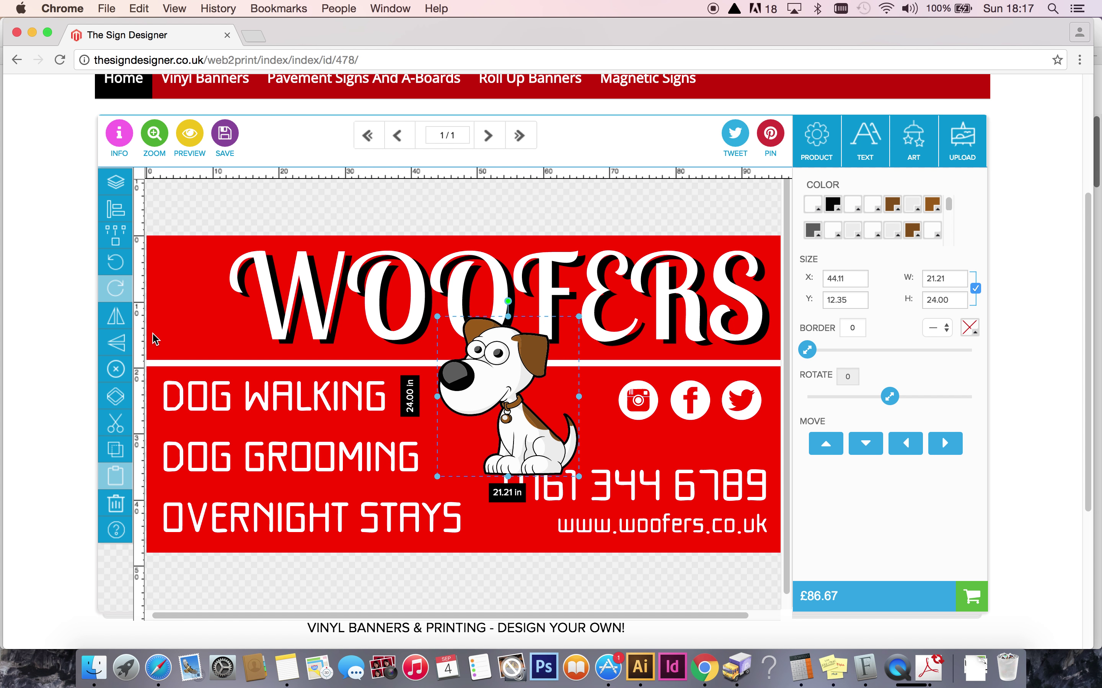
pyautogui.click(115, 319)
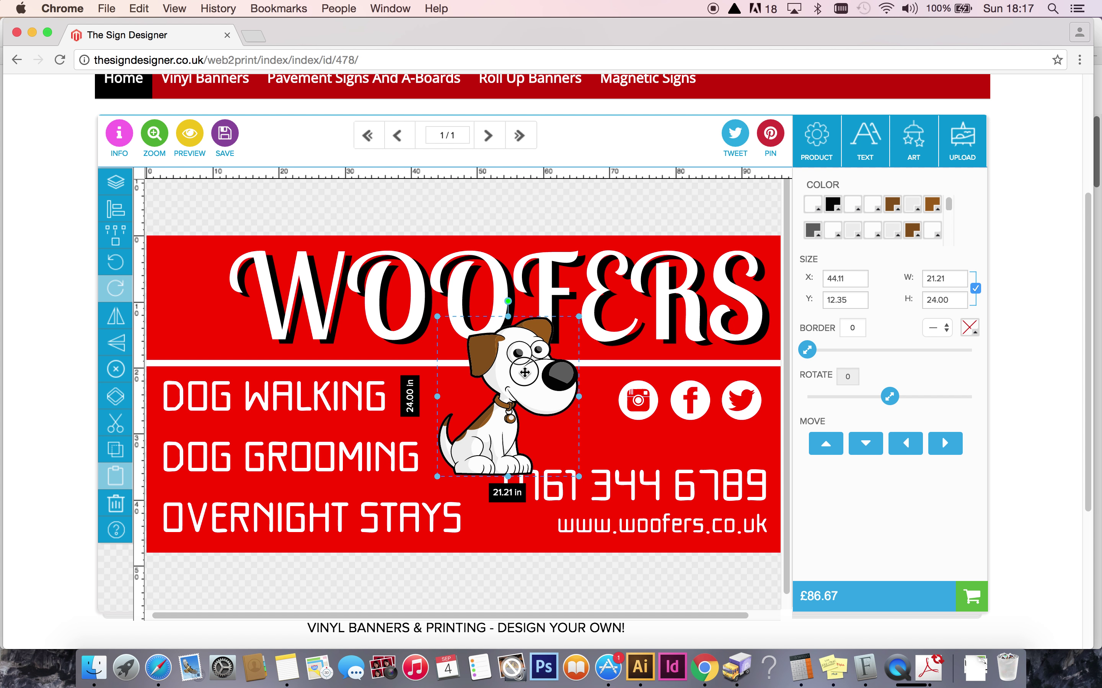
pyautogui.moveTo(524, 373); pyautogui.dragTo(242, 250)
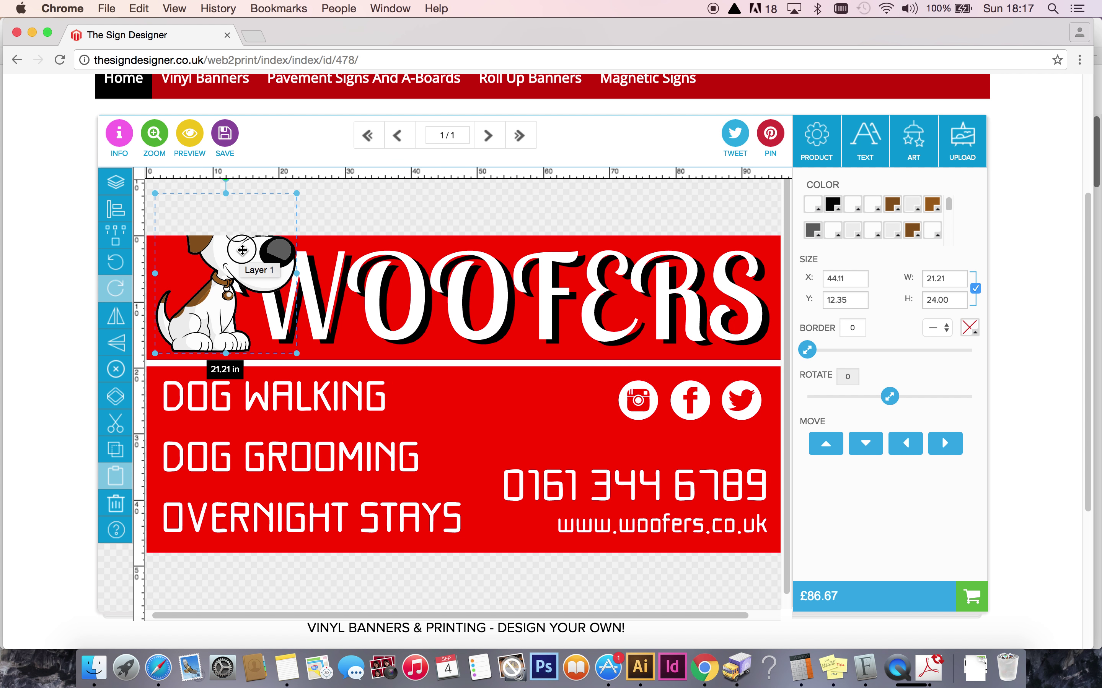
pyautogui.moveTo(297, 193); pyautogui.dragTo(254, 242)
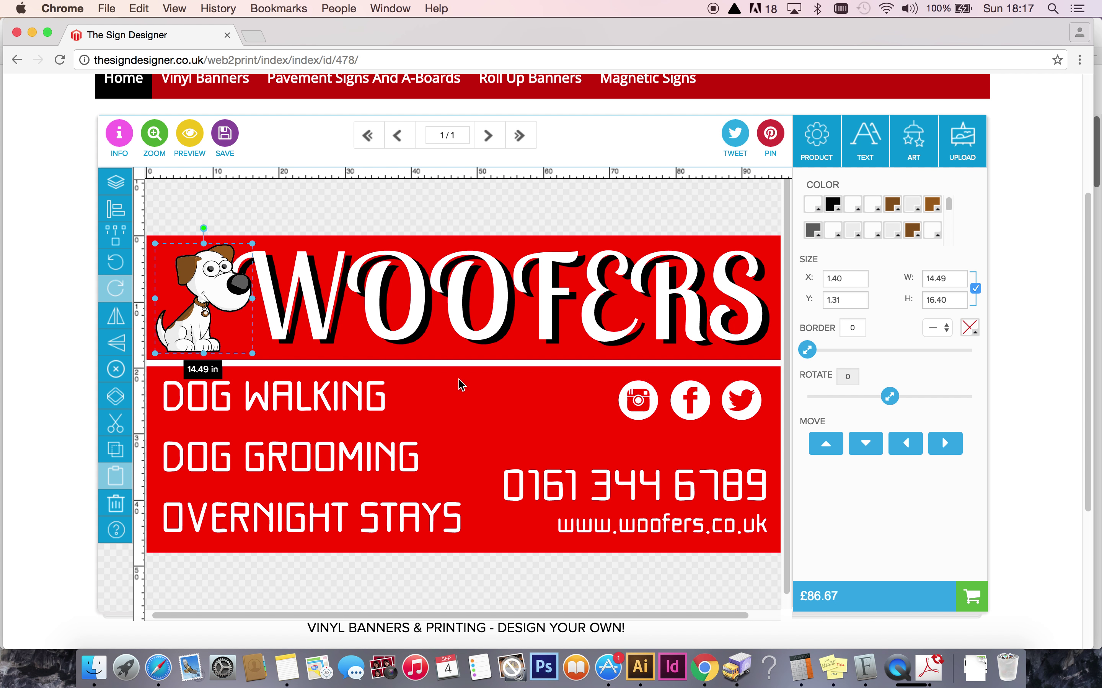
pyautogui.click(514, 412)
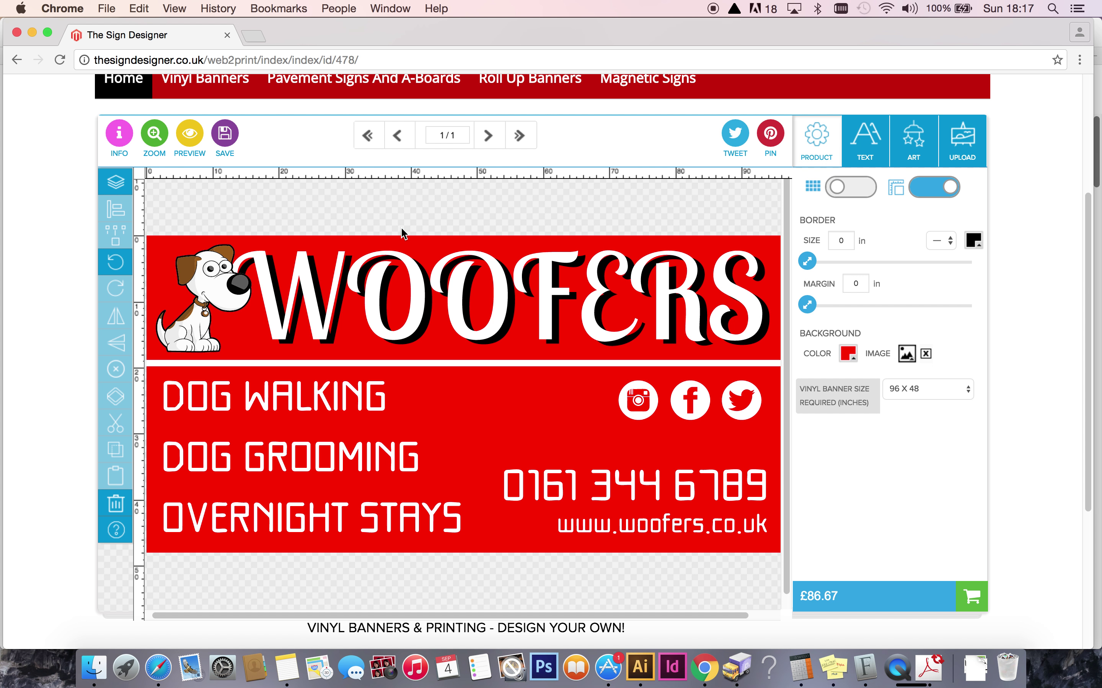
pyautogui.click(190, 137)
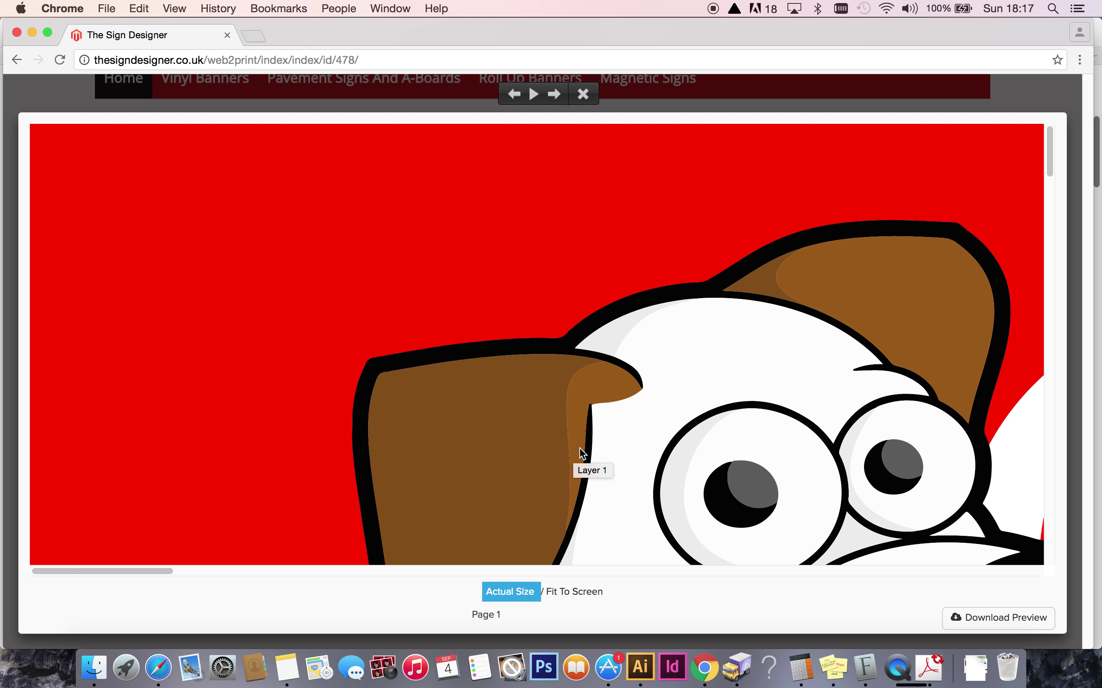
pyautogui.moveTo(115, 571); pyautogui.dragTo(153, 553)
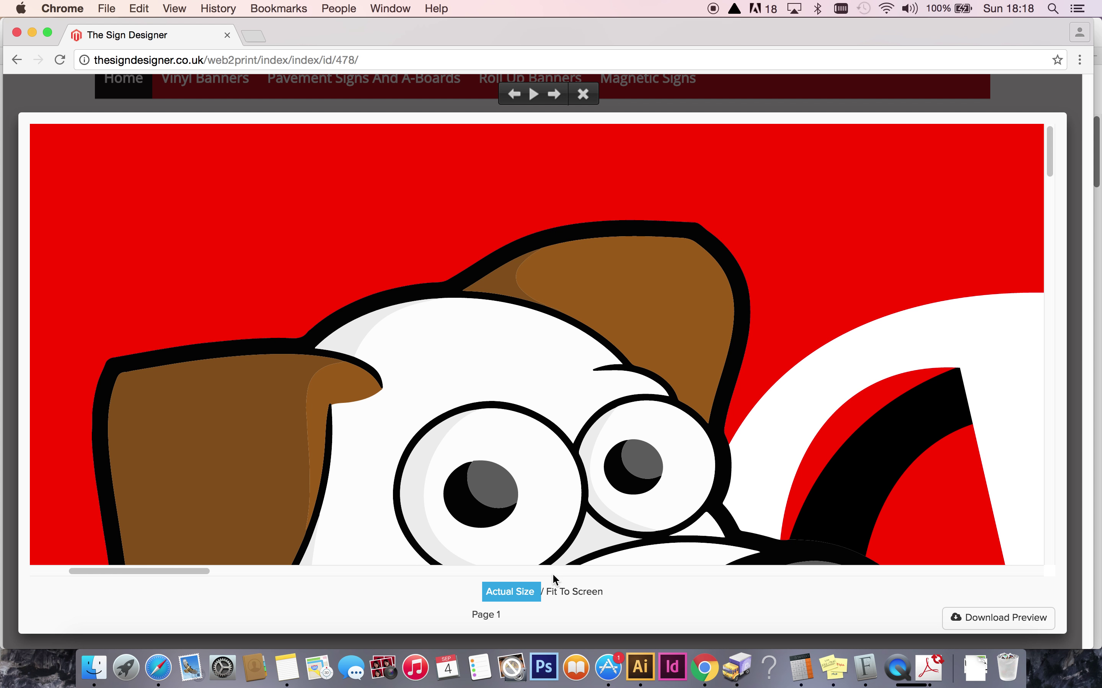
pyautogui.click(572, 593)
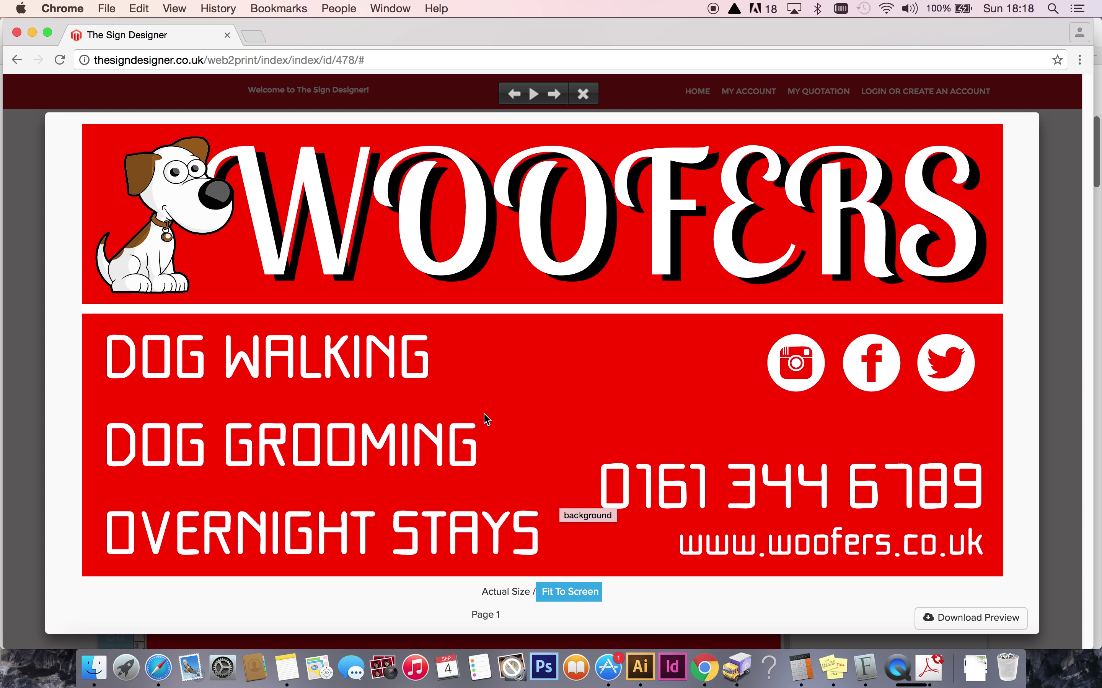
pyautogui.click(582, 94)
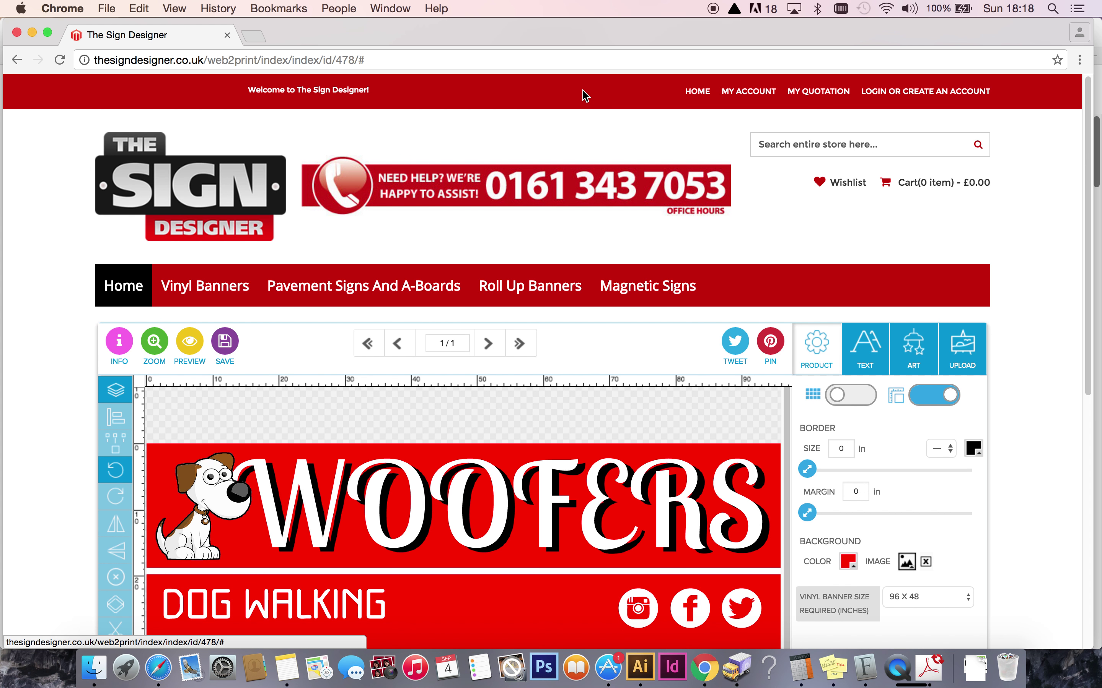
pyautogui.moveTo(1085, 216); pyautogui.dragTo(1081, 313)
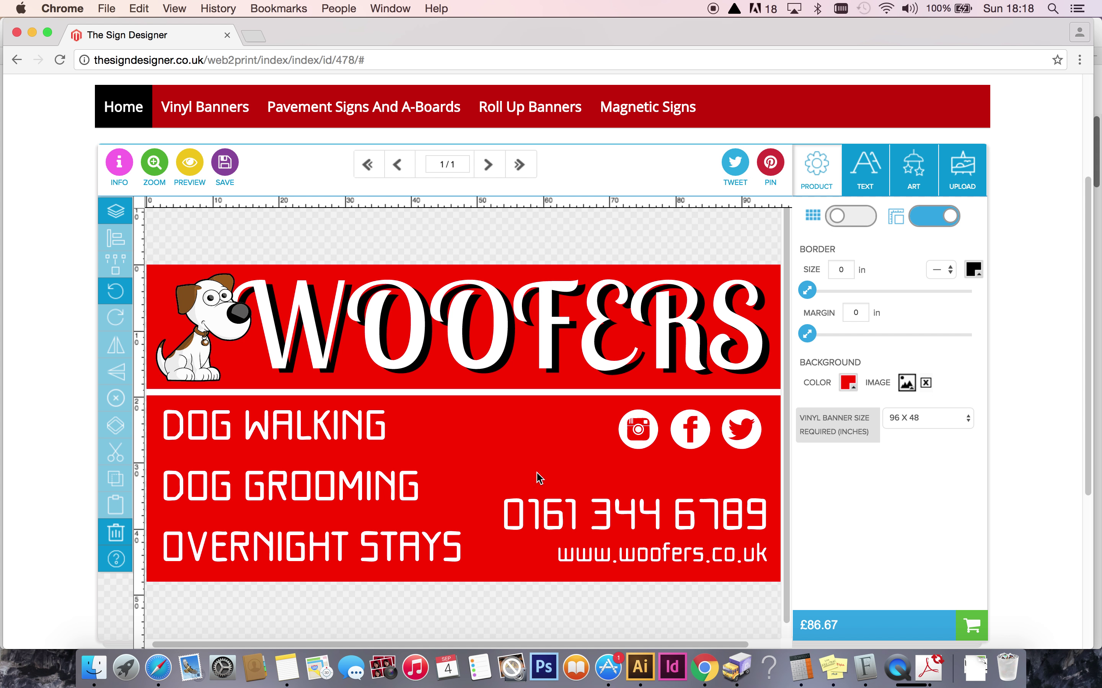
pyautogui.click(266, 425)
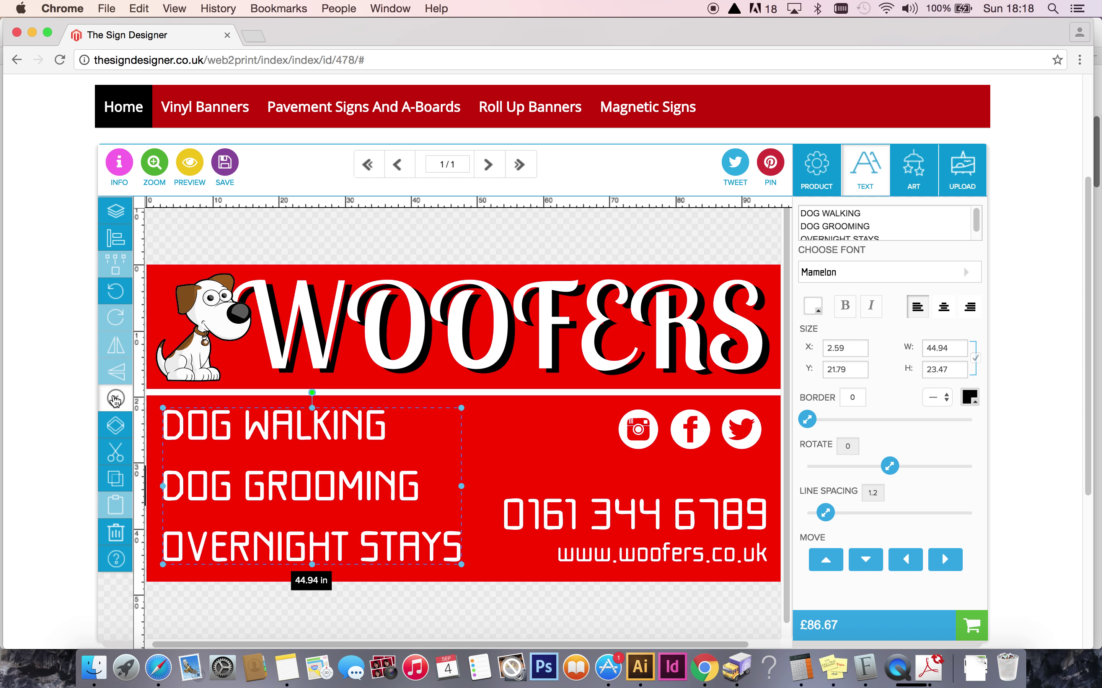
pyautogui.click(124, 399)
pyautogui.click(505, 438)
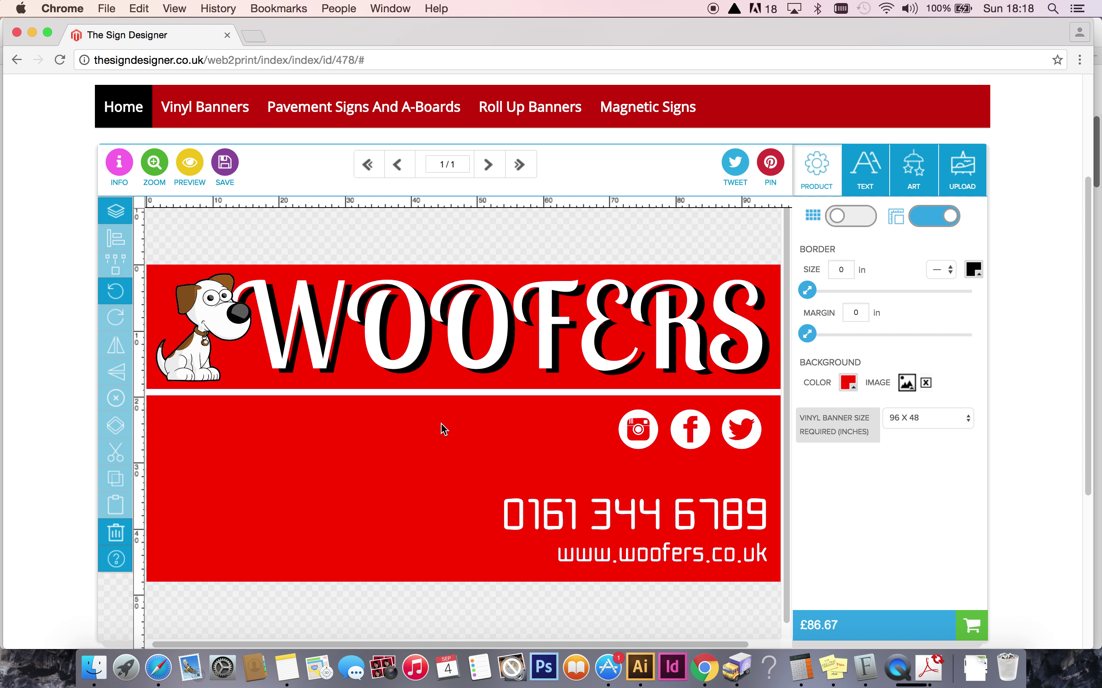
pyautogui.click(115, 294)
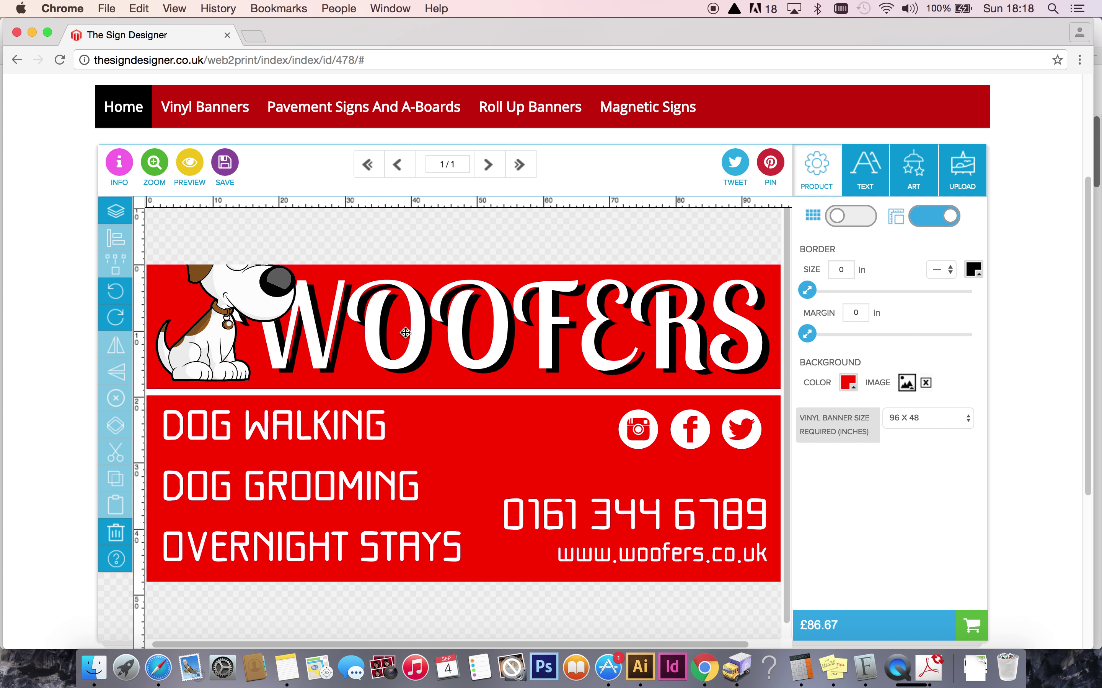
pyautogui.click(239, 290)
pyautogui.moveTo(297, 222); pyautogui.dragTo(252, 260)
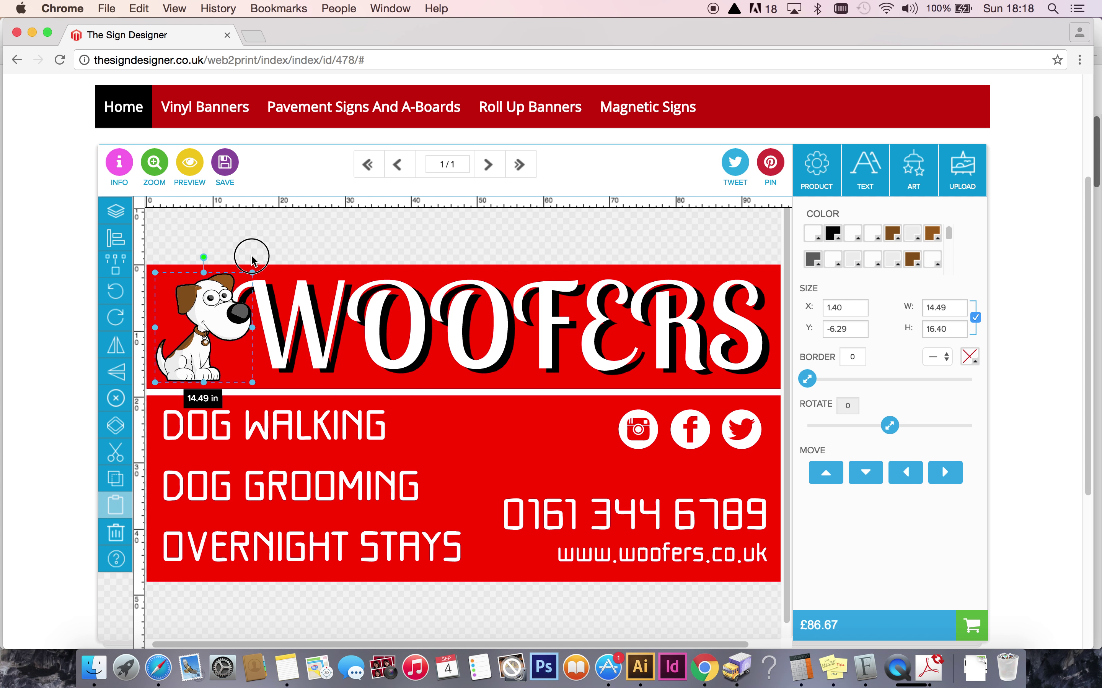
pyautogui.click(369, 228)
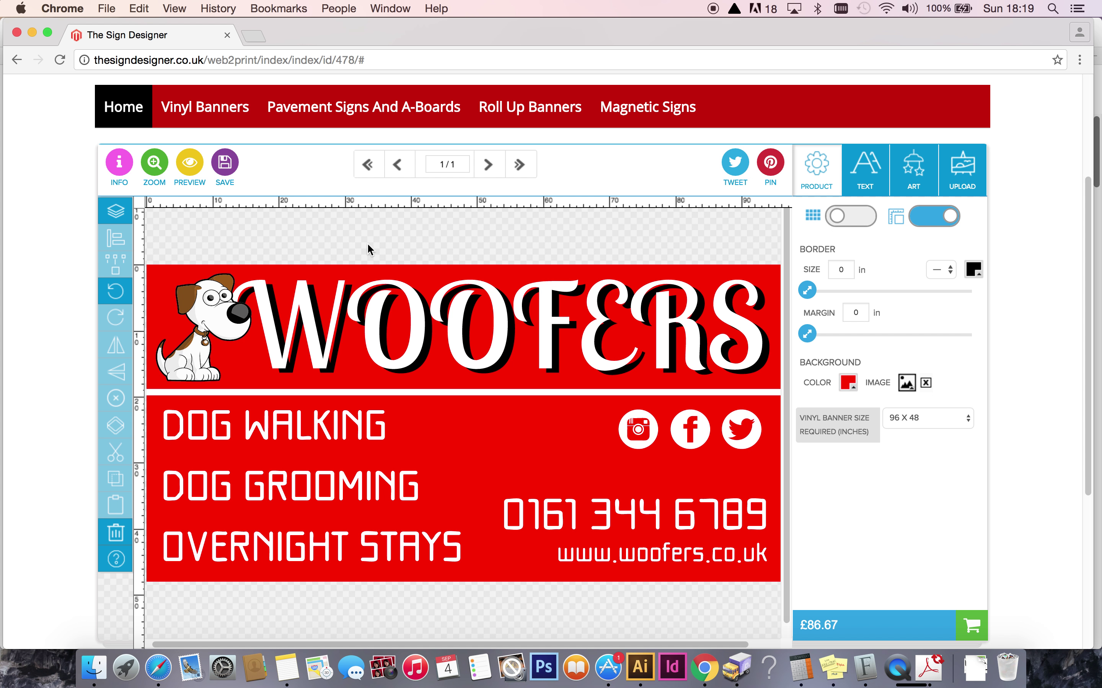
# Order 3 of the 96 x 48 WOOFERS banners at £260.01 and confirm adding them to the cart.
pyautogui.click(967, 628)
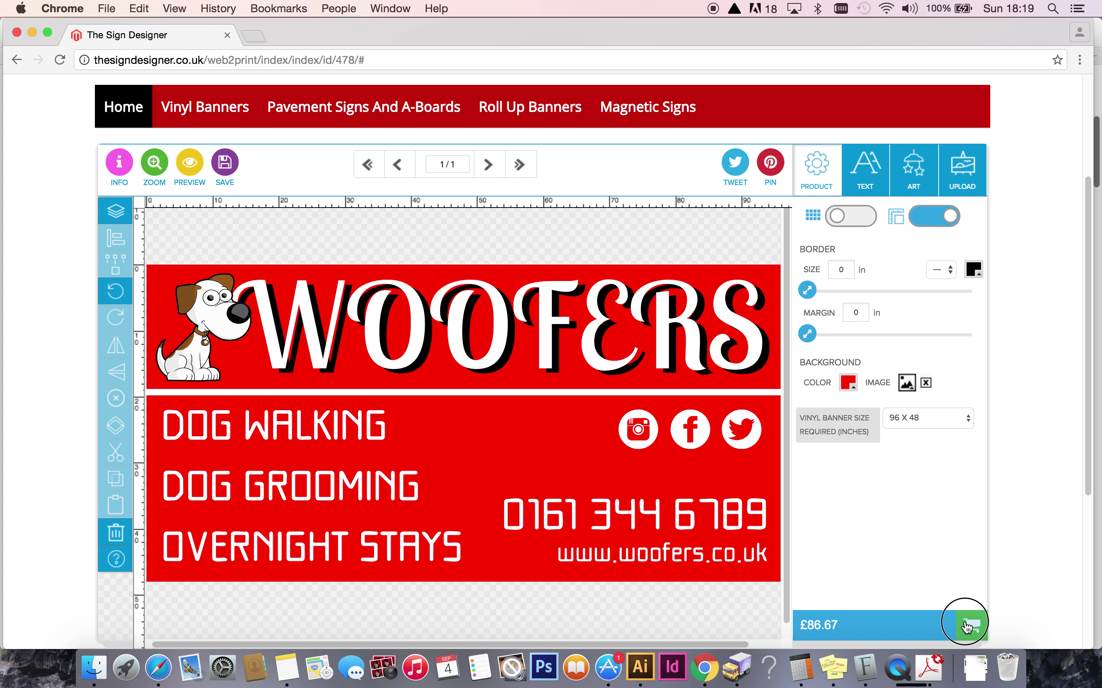
pyautogui.click(912, 282)
pyautogui.doubleClick(912, 282)
pyautogui.write('3')
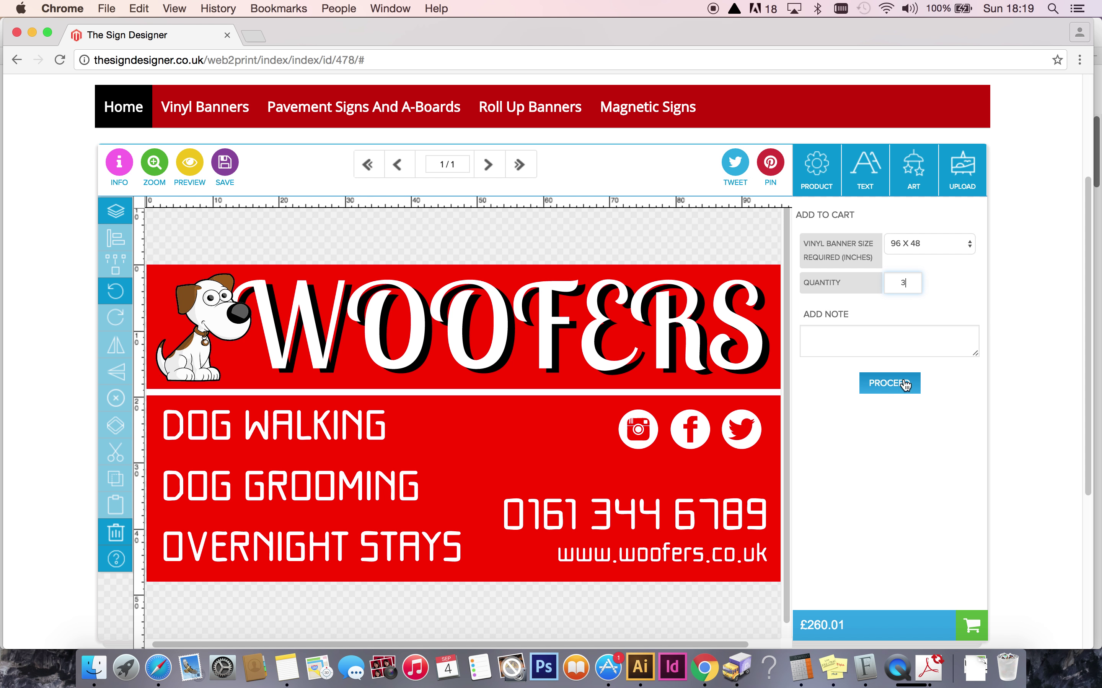
pyautogui.click(885, 384)
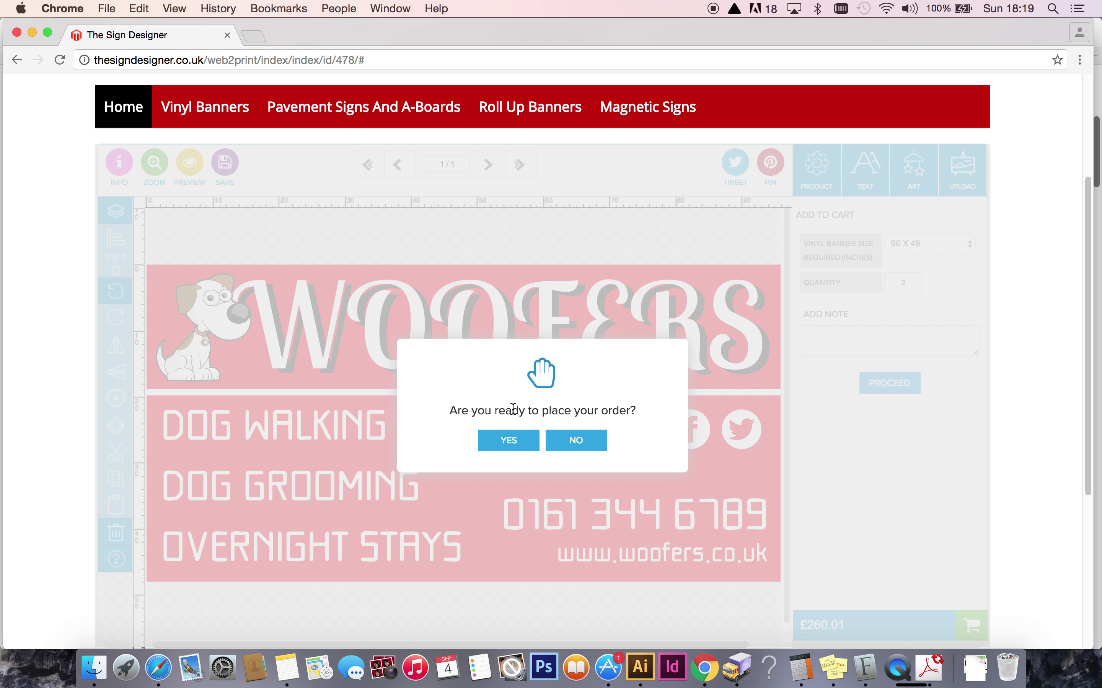
pyautogui.click(513, 443)
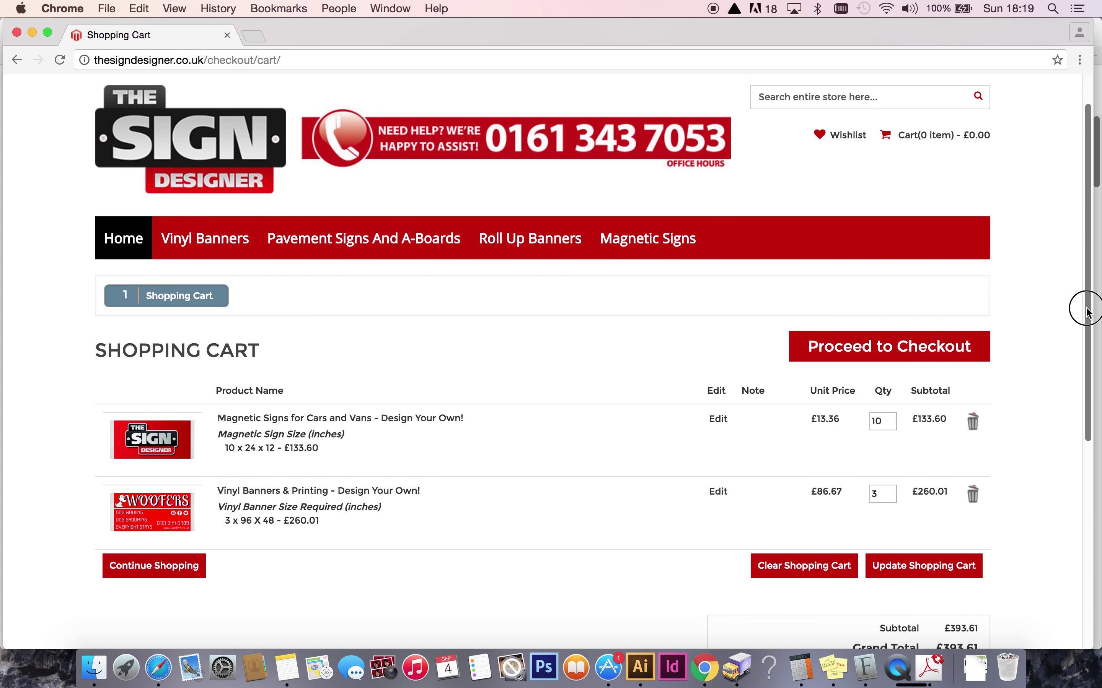
# Delete the Magnetic Signs item from the shopping cart.
pyautogui.scroll(-4, 1082, 308)
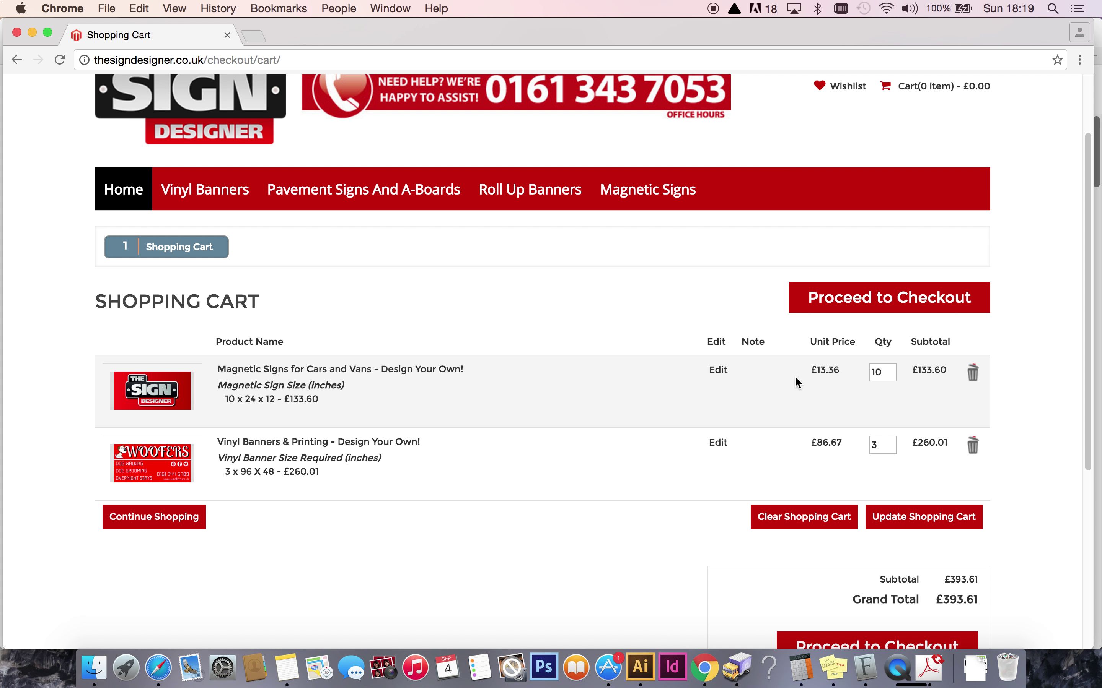
pyautogui.click(972, 373)
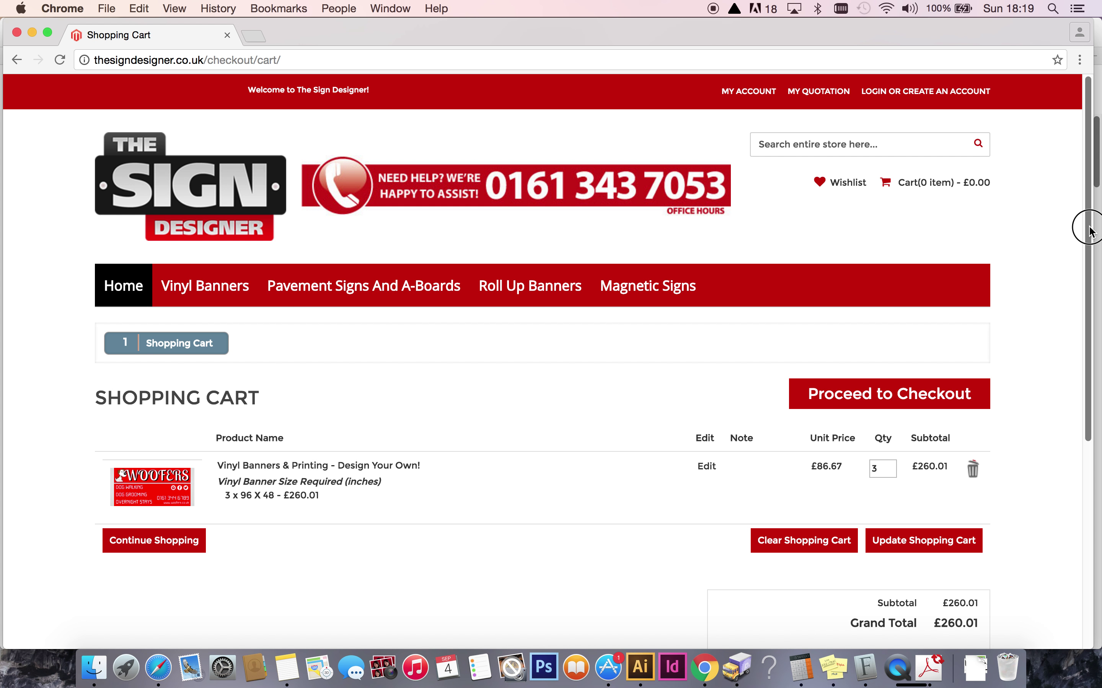
pyautogui.moveTo(1084, 226); pyautogui.dragTo(1084, 271)
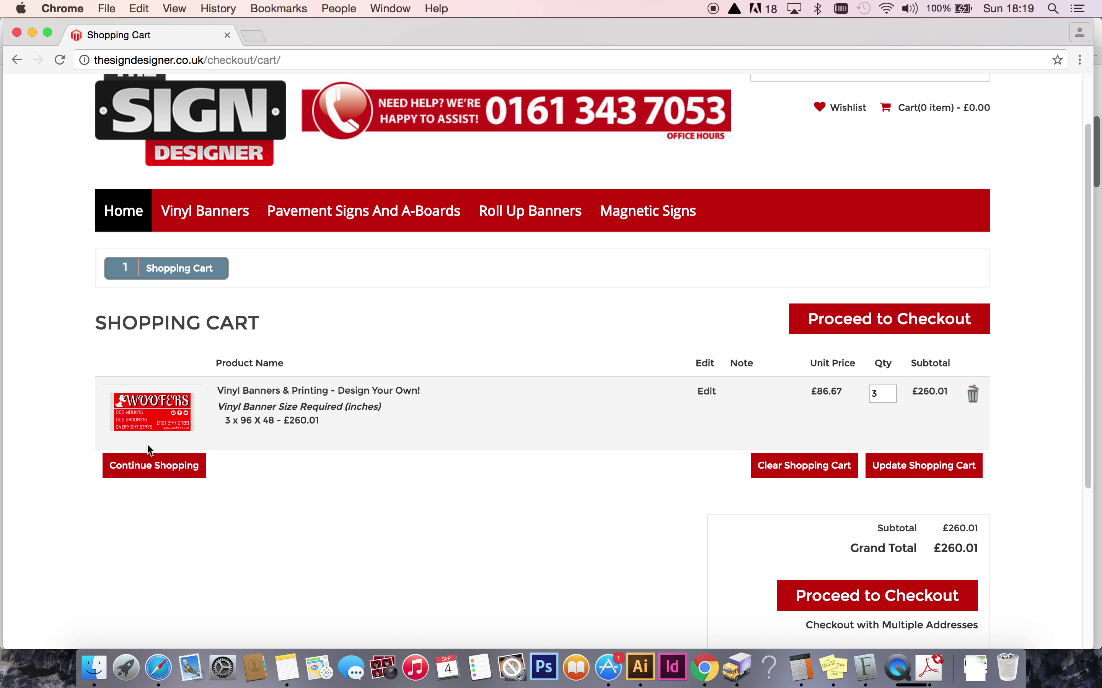
# Preview the enlarged WOOFERS banner thumbnail, close it, and review the £260.01 cart total.
pyautogui.click(154, 412)
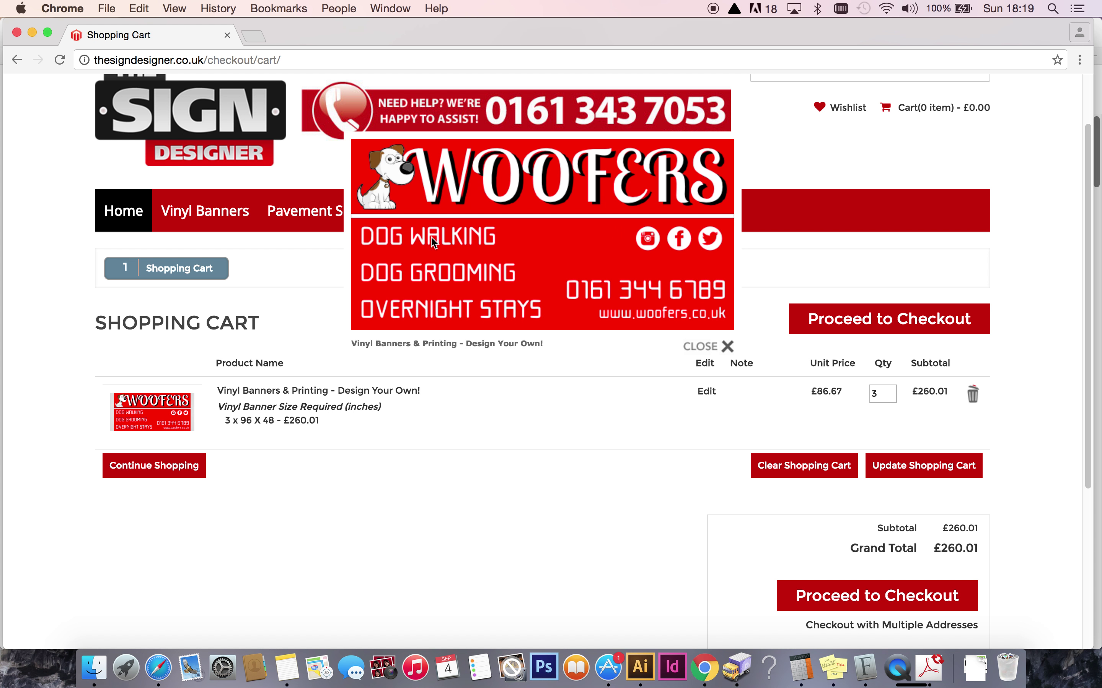
pyautogui.click(727, 346)
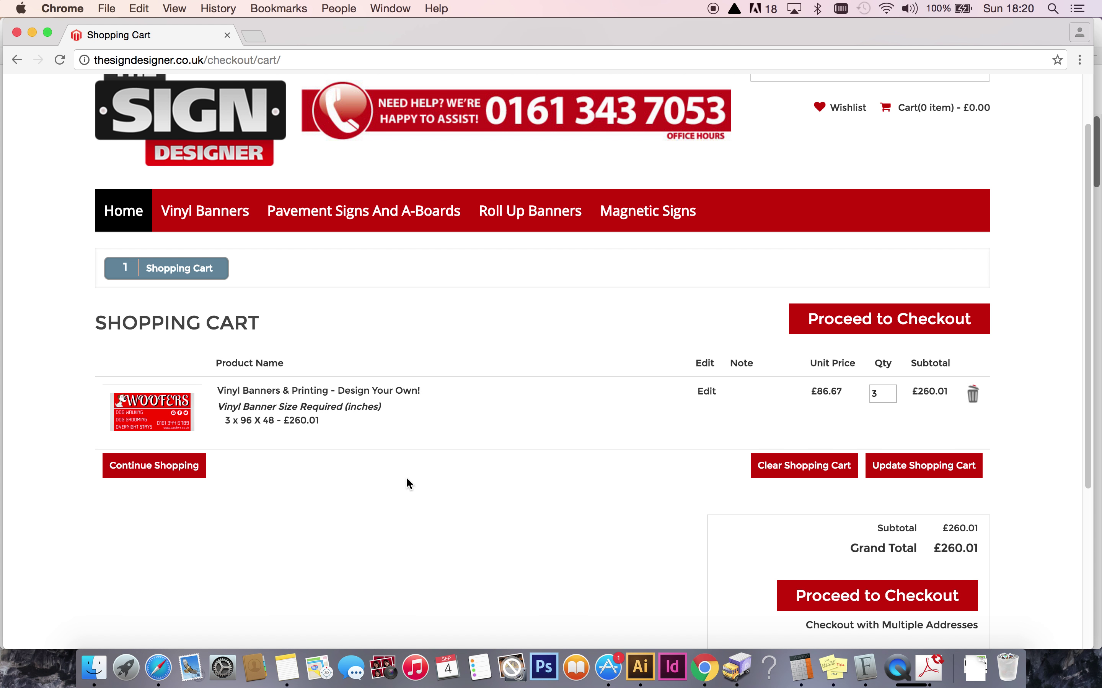
pyautogui.moveTo(1091, 244); pyautogui.dragTo(1084, 268)
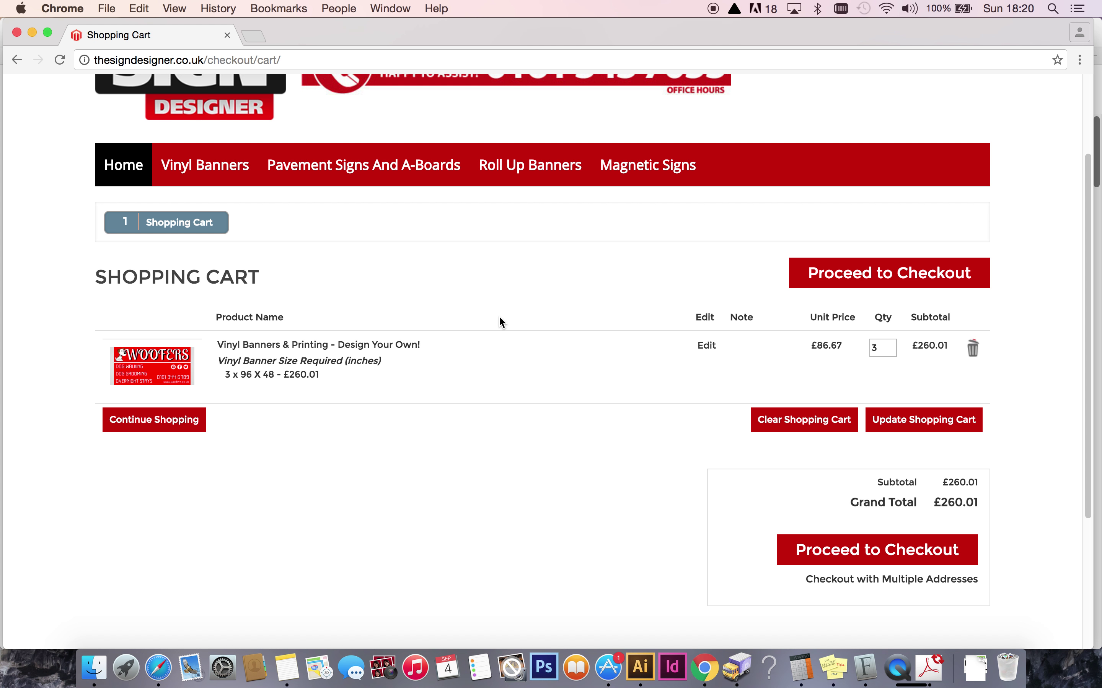
pyautogui.moveTo(1088, 337); pyautogui.dragTo(1050, 246)
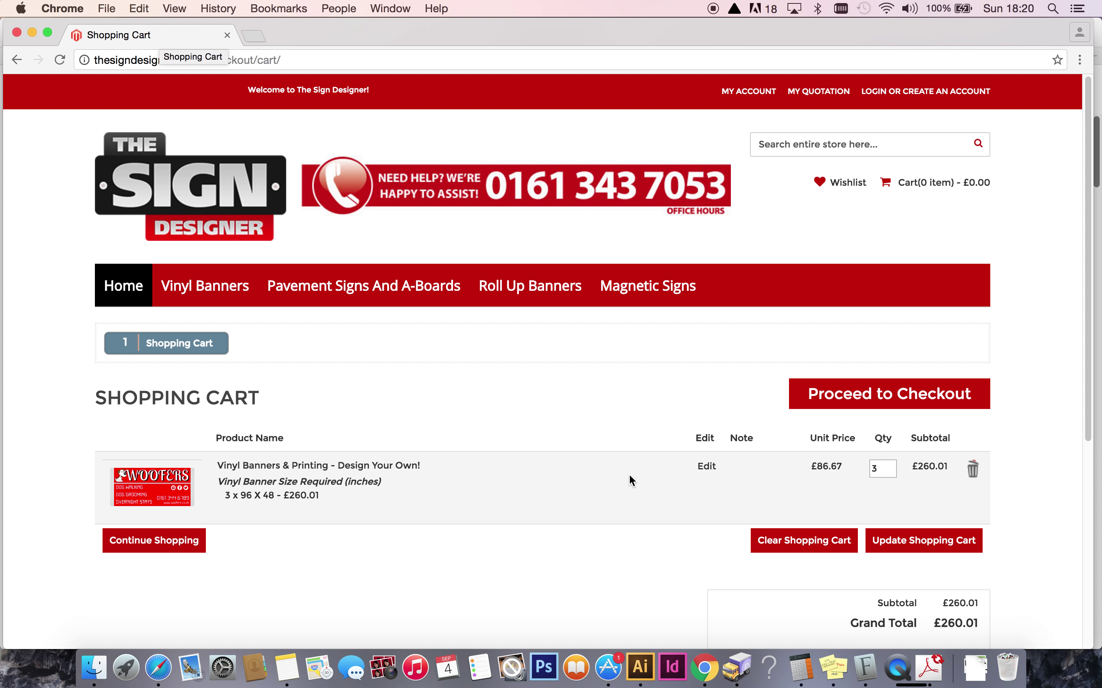
pyautogui.click(897, 669)
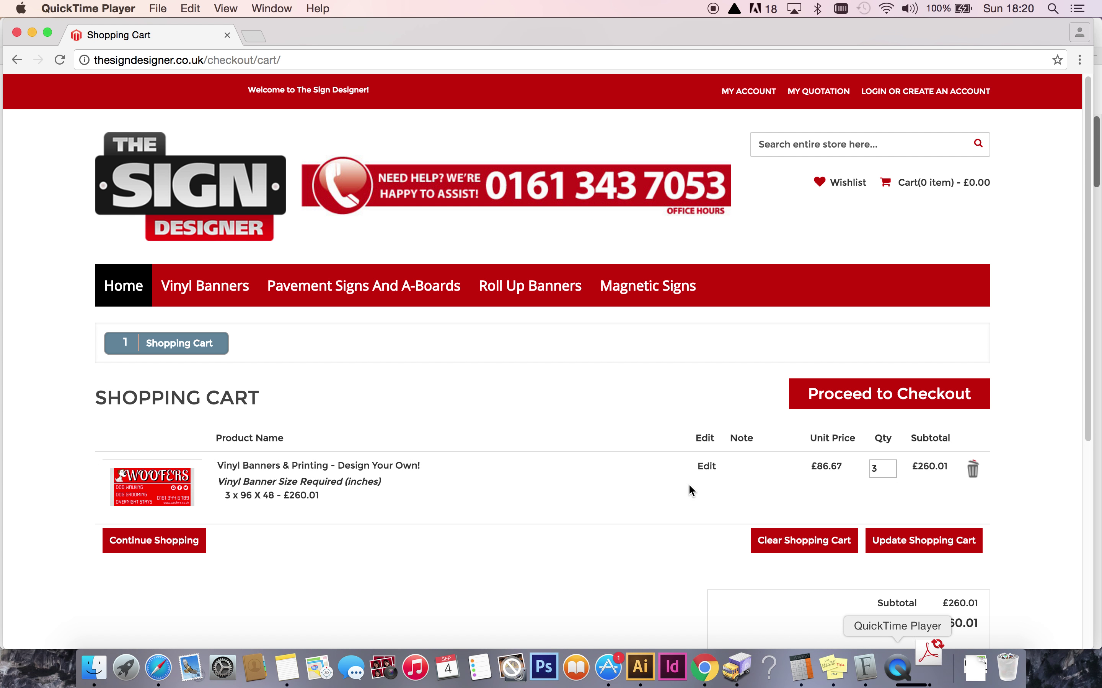